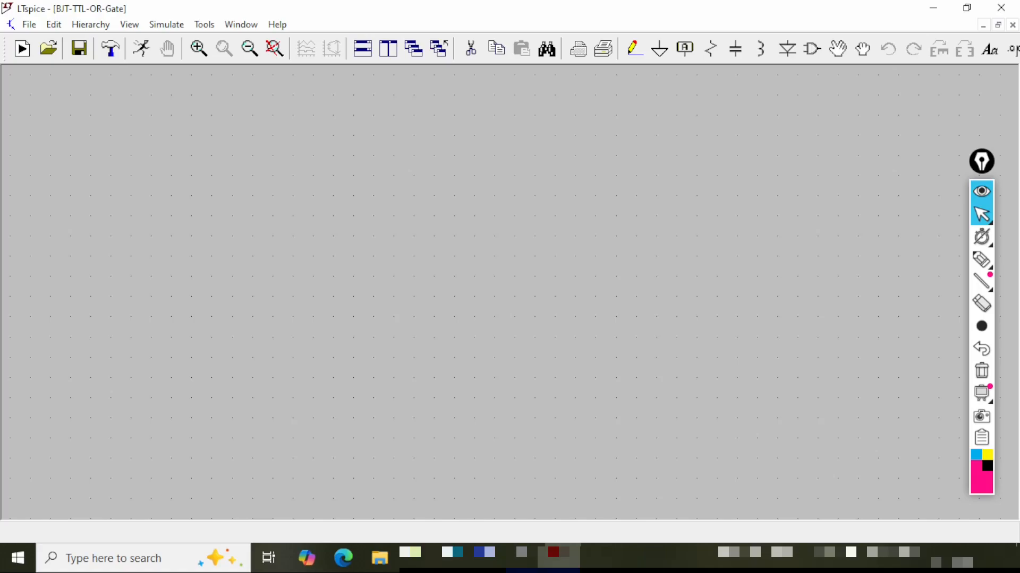
Place three npn bipolar transistors: one mid-left, a second lower and further right, and a third higher at the far right.
left_click(813, 50)
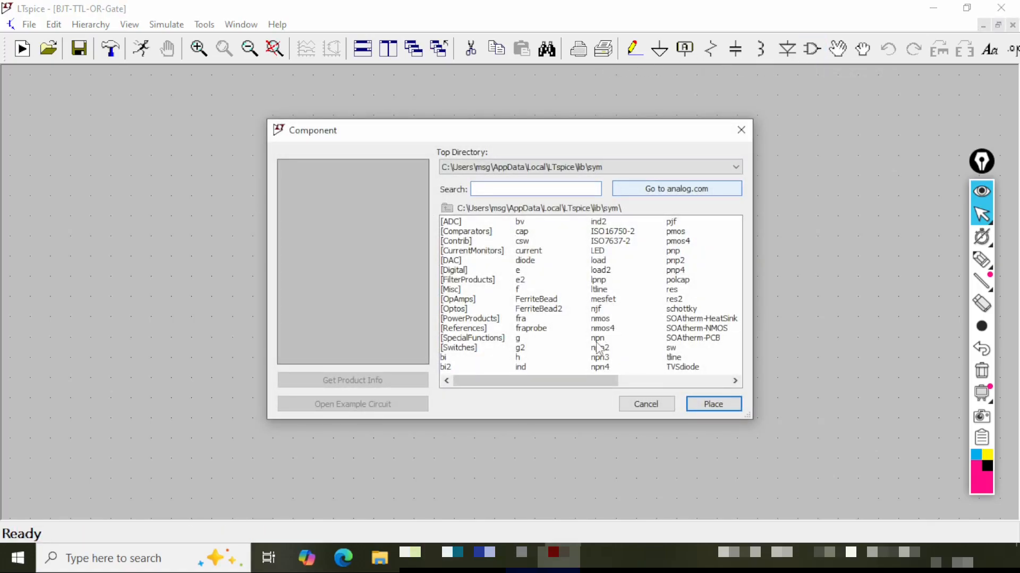
left_click(597, 340)
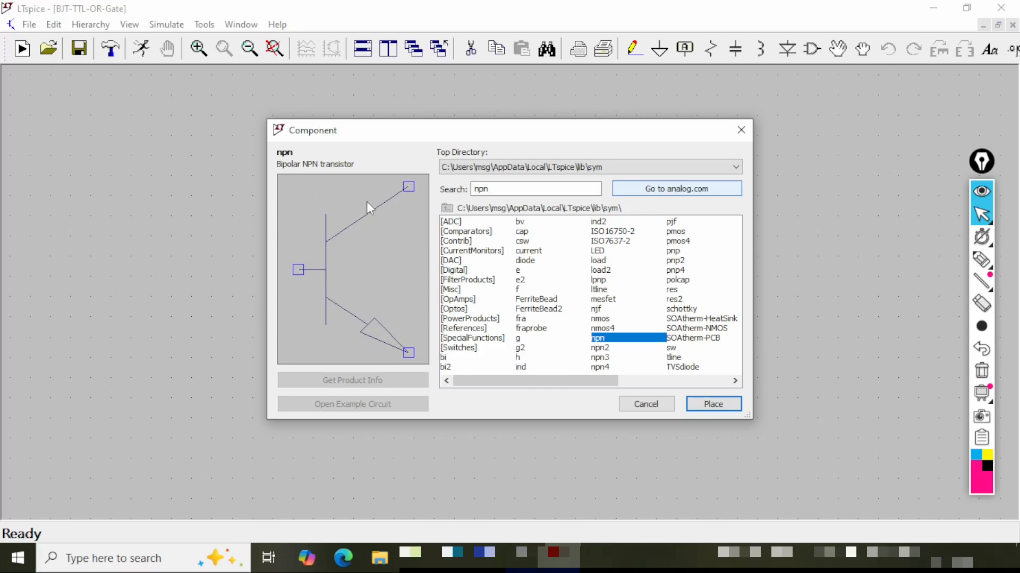
left_click(713, 404)
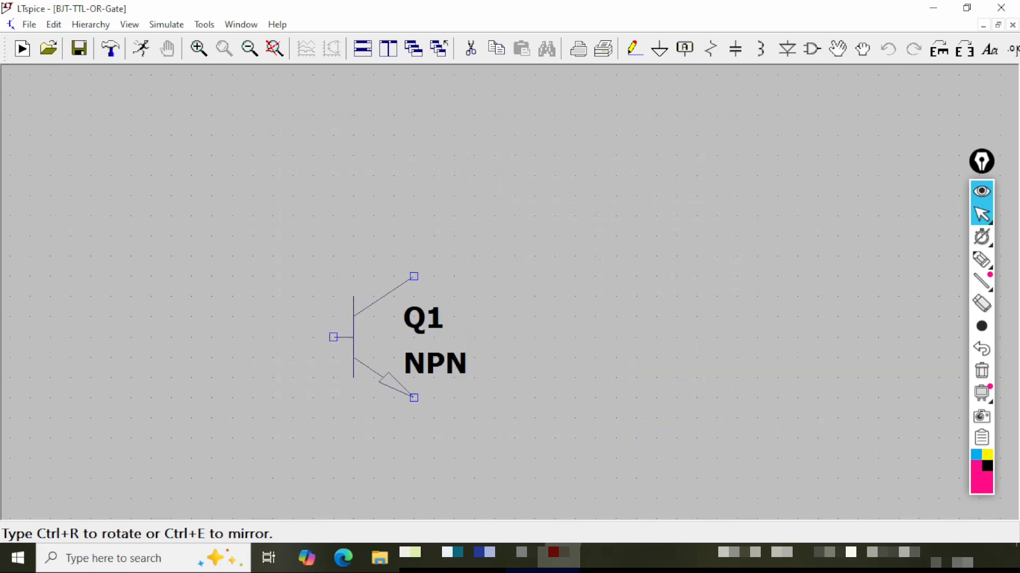
left_click(334, 276)
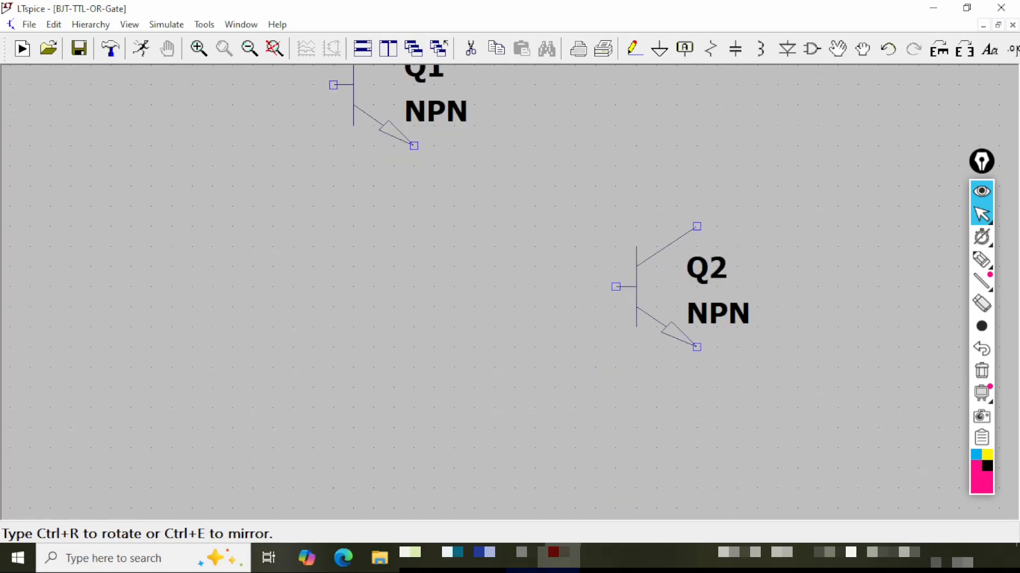
left_click(653, 287)
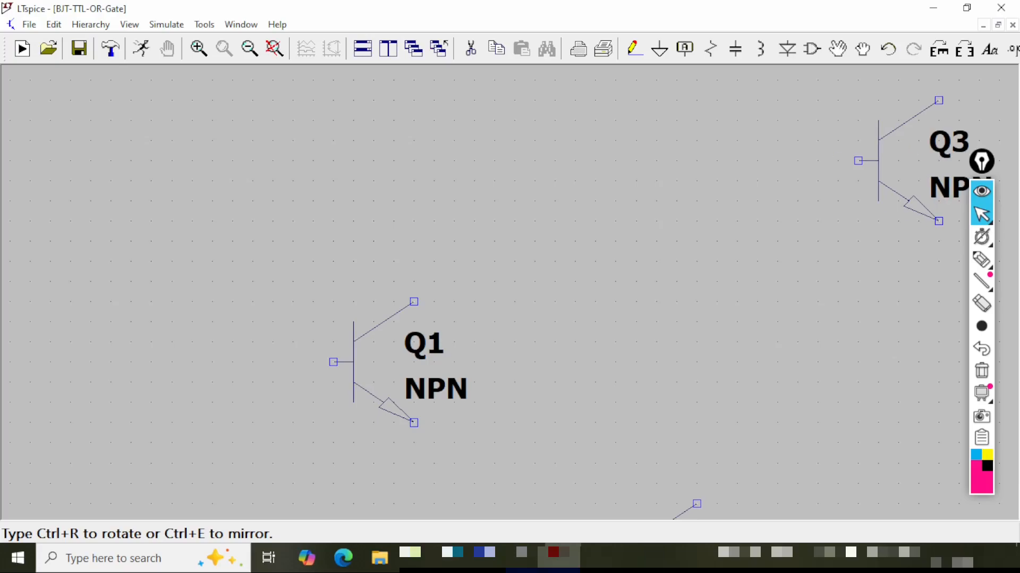
left_click(897, 159)
key("Escape")
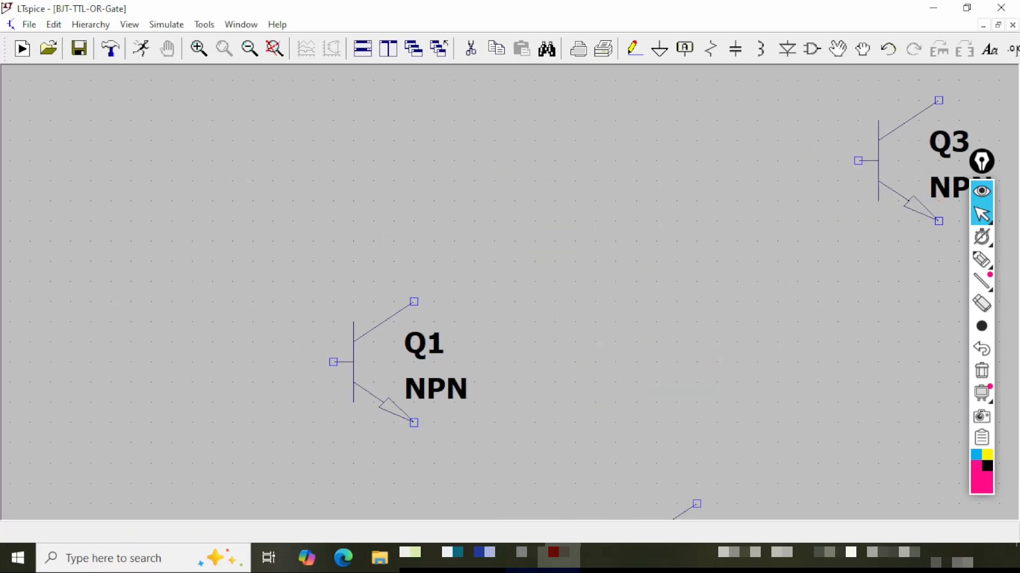
Place two horizontal resistors left of Q1 and Q2, one level with each transistor's base.
left_click(275, 49)
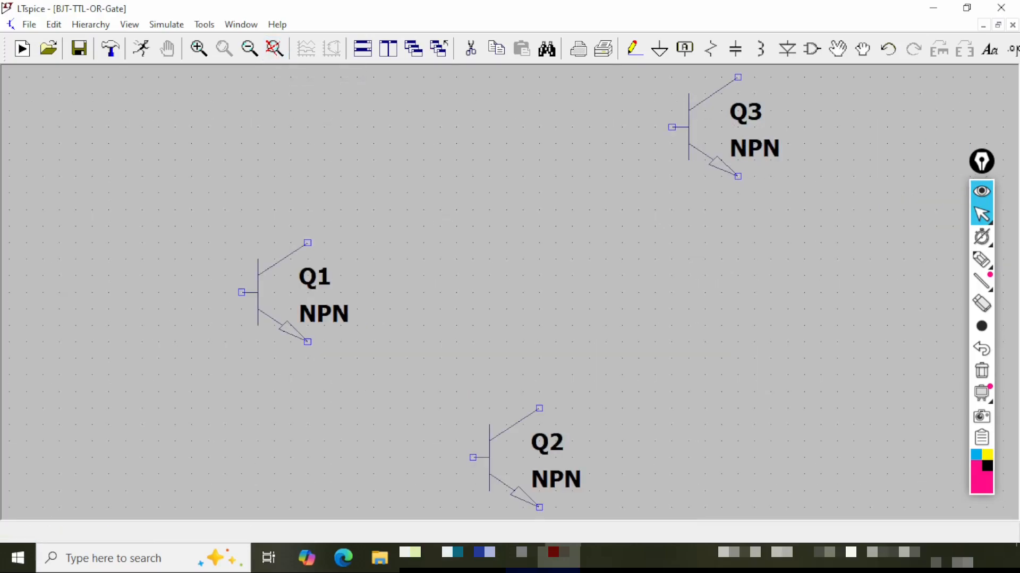
left_click(250, 49)
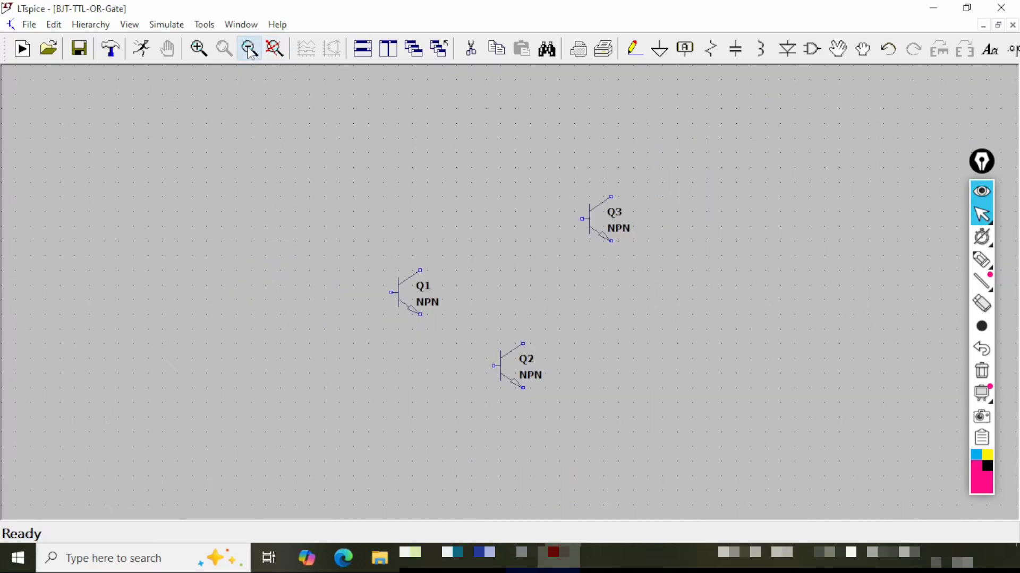
left_click_drag(536, 276, 471, 345)
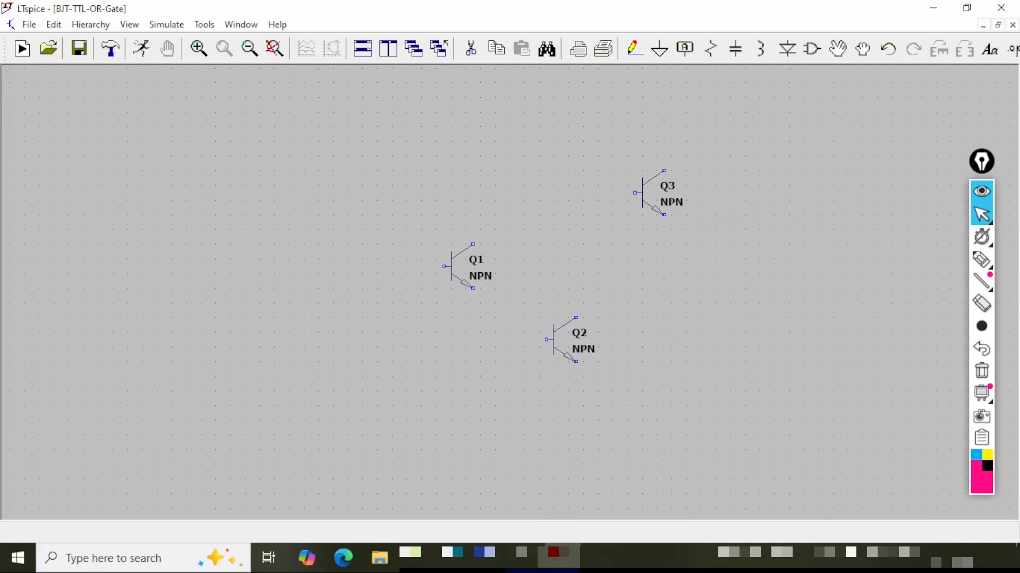
key("r")
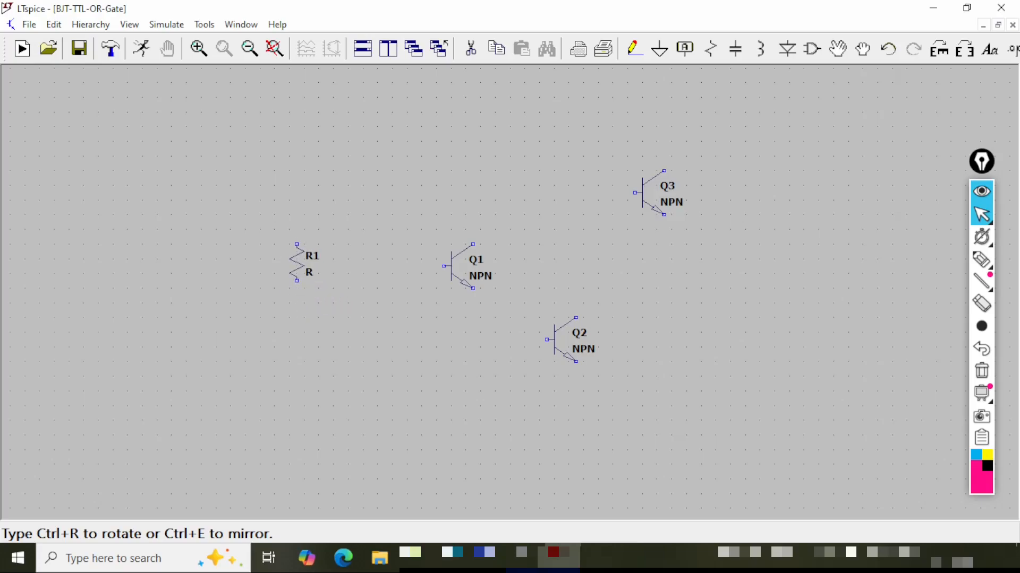
key("ctrl+r")
left_click(321, 265)
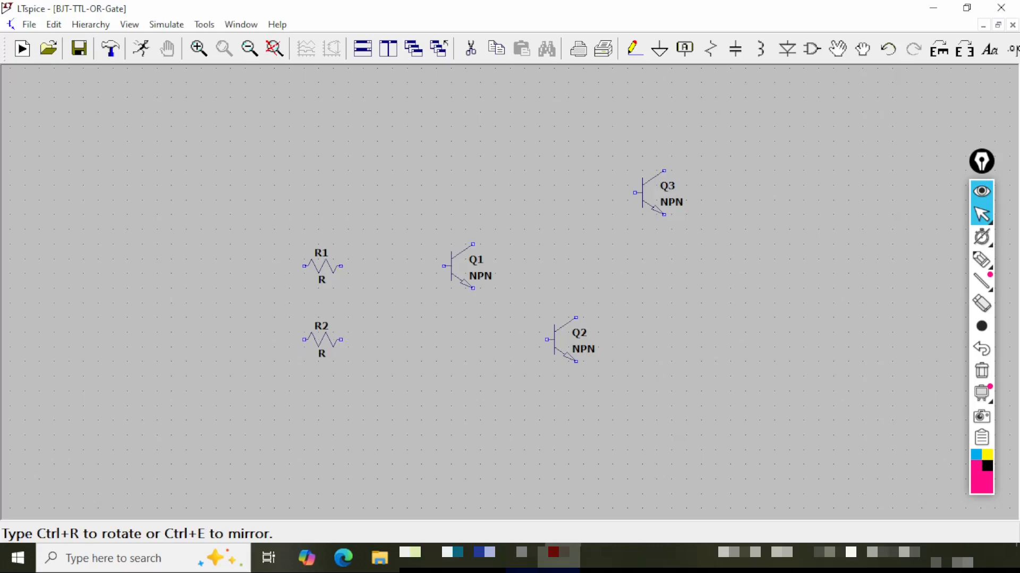
left_click(321, 340)
key("Escape")
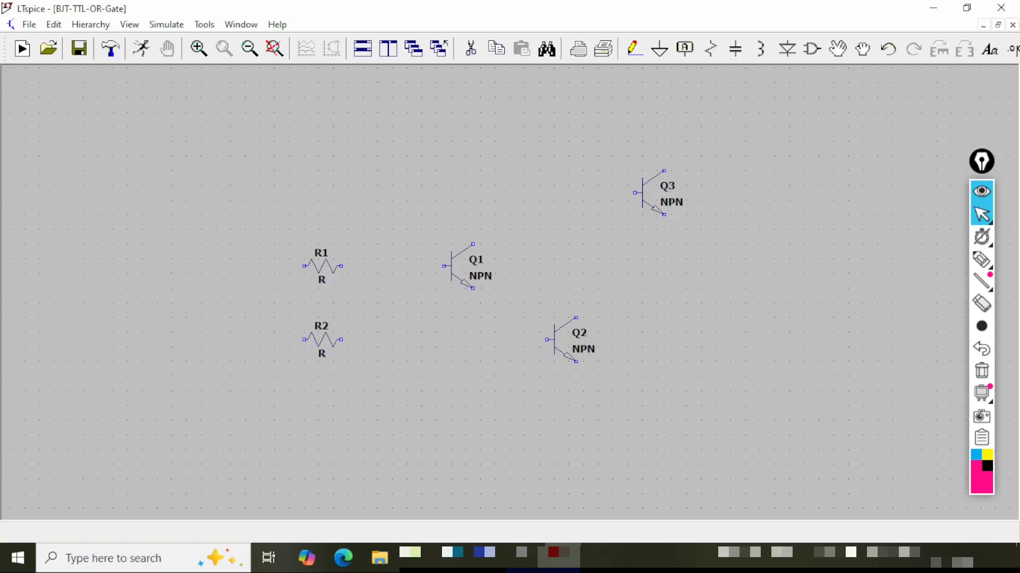
Place two vertical resistors, one directly above Q1's collector and one directly above Q3's collector.
left_click_drag(531, 207, 426, 374)
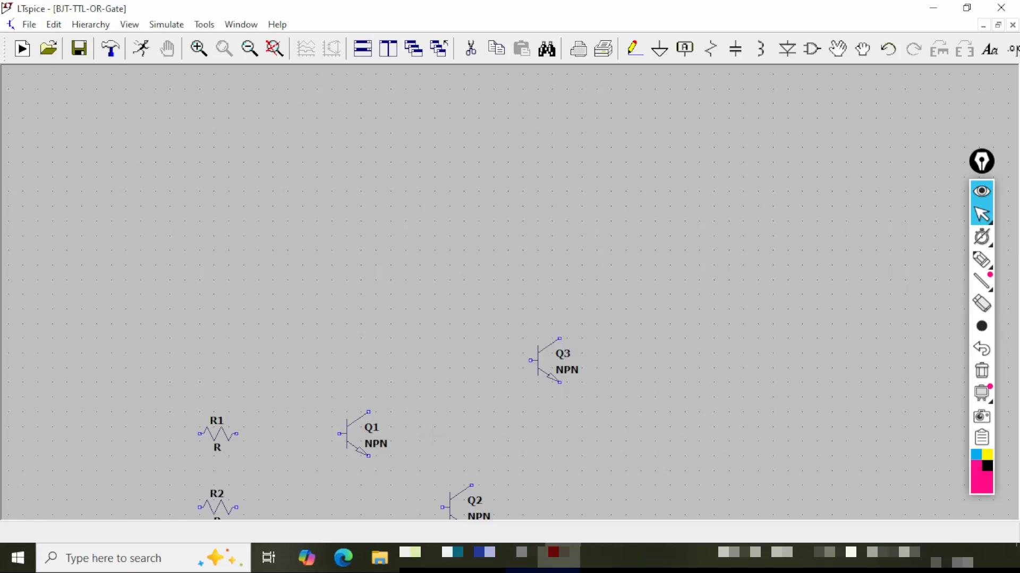
key("r")
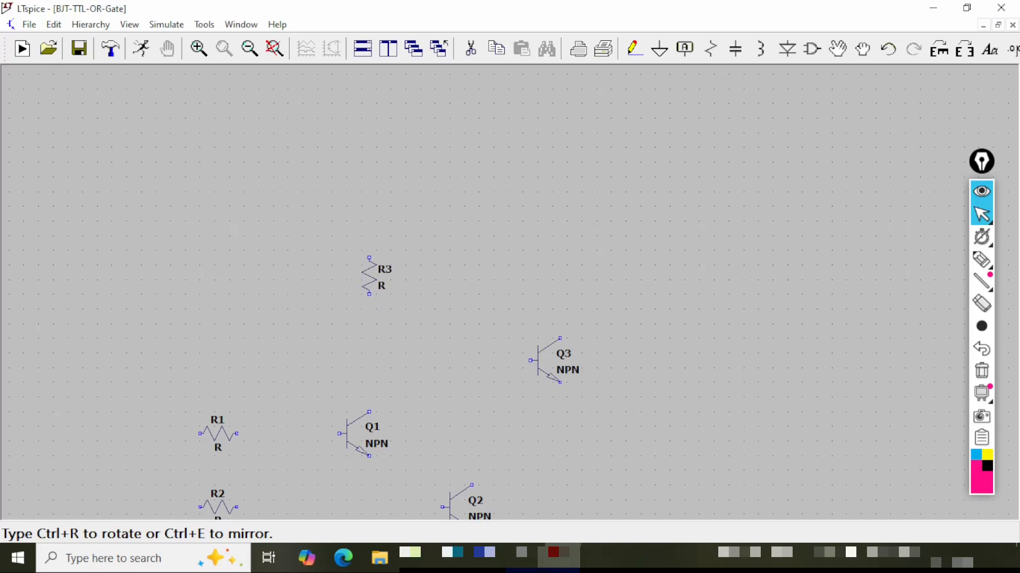
left_click(369, 282)
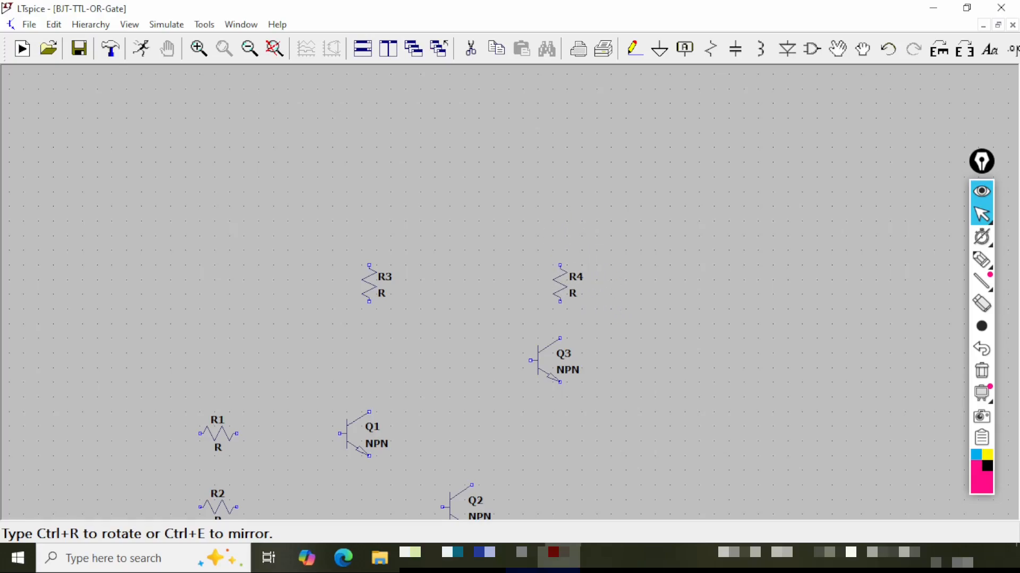
left_click(560, 283)
key("Escape")
Wire resistor R1 to the base of Q1 and resistor R2 to the base of Q2.
left_click_drag(443, 328, 504, 210)
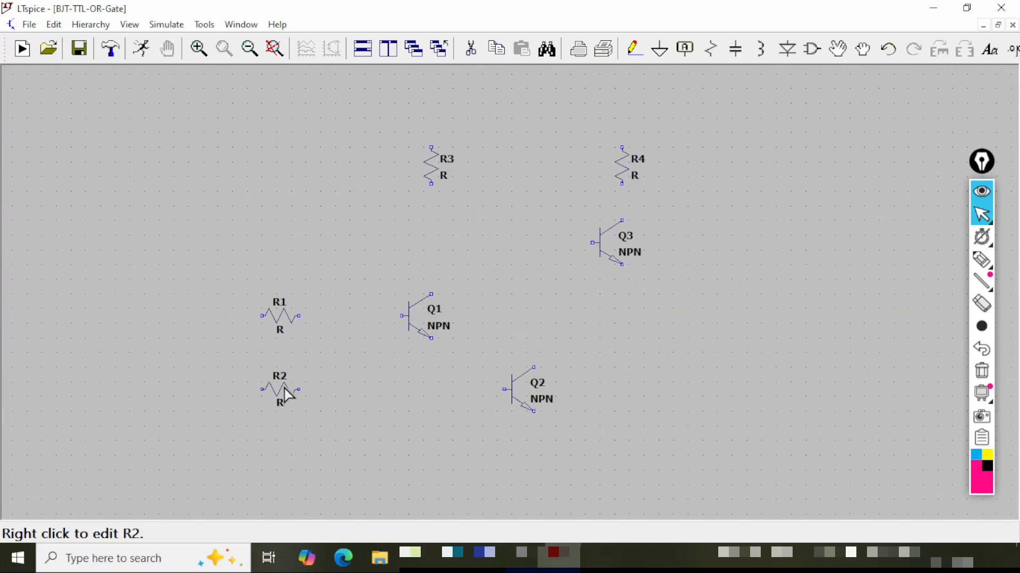
key("F3")
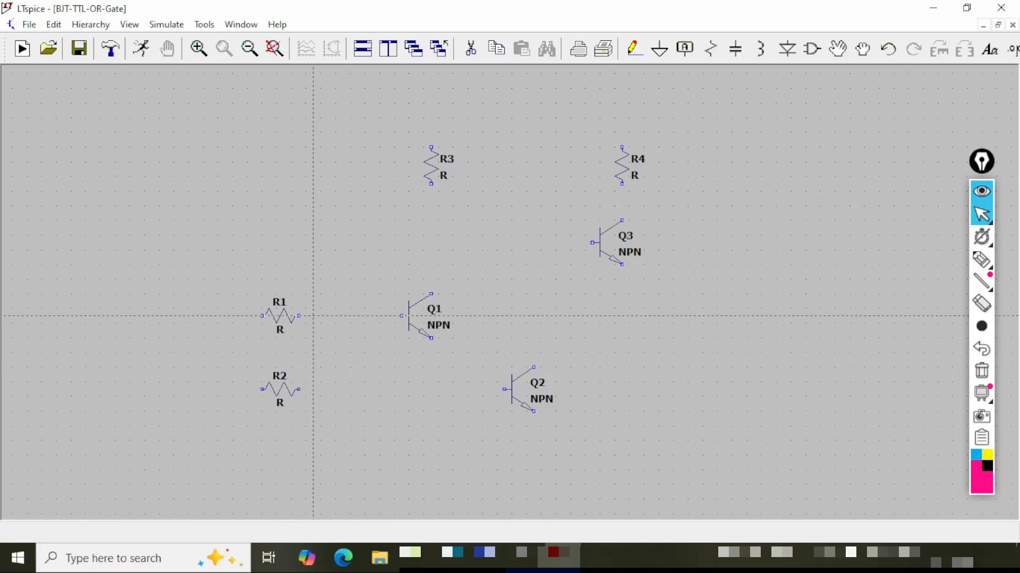
left_click(299, 316)
left_click(407, 316)
left_click(299, 390)
left_click(510, 389)
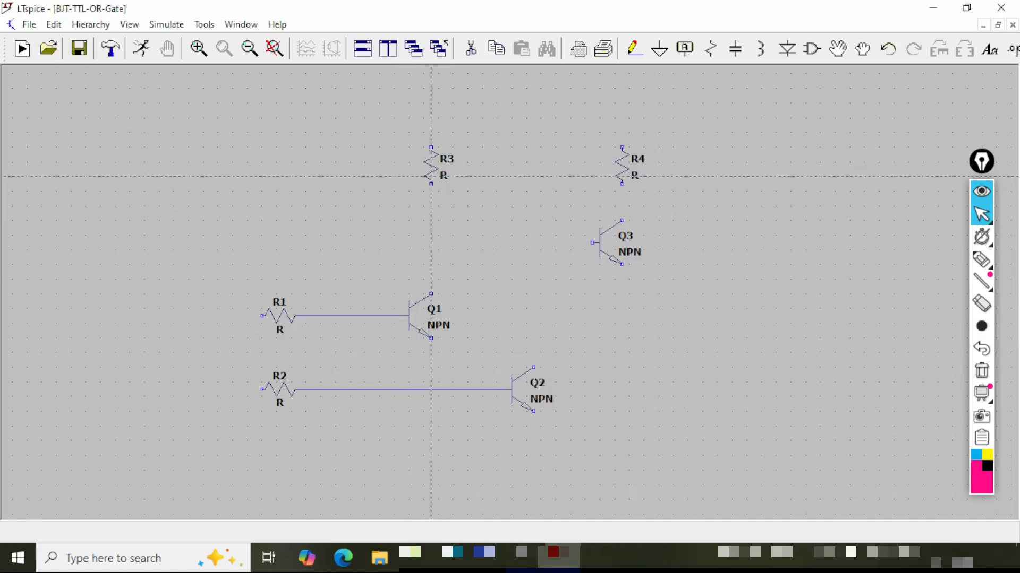
Wire the lower end of R3 to Q1's collector and the lower end of R4 to Q3's collector.
left_click(431, 184)
left_click(431, 293)
left_click(622, 184)
left_click(622, 219)
Wire Q3's base to the line between R3 and Q1's collector, and join Q2's collector to that wire.
left_click(592, 242)
left_click(431, 242)
left_click(533, 367)
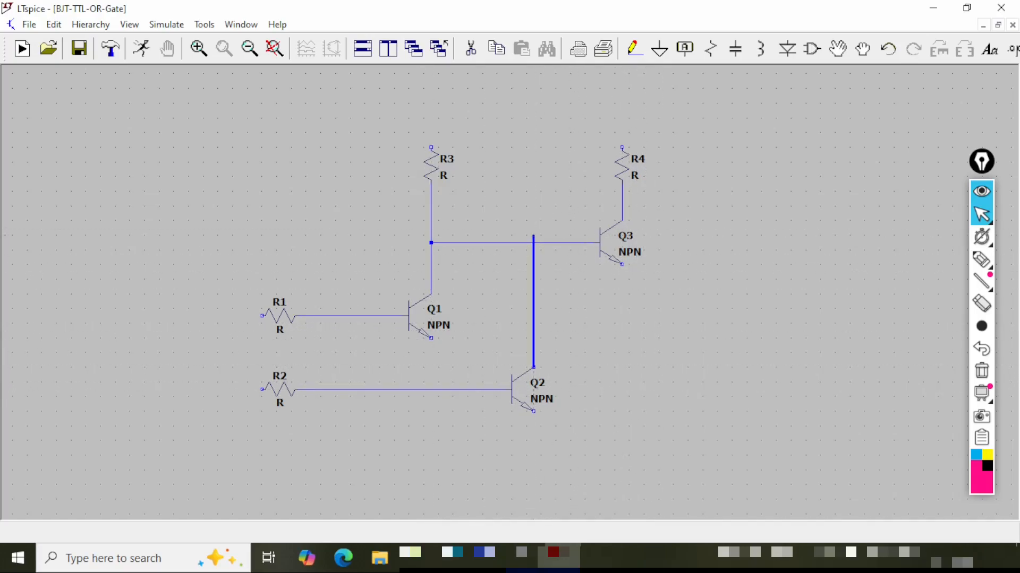
left_click(533, 242)
Draw a supply wire from above R3 across to the upper end of R4, and save the schematic.
left_click(431, 140)
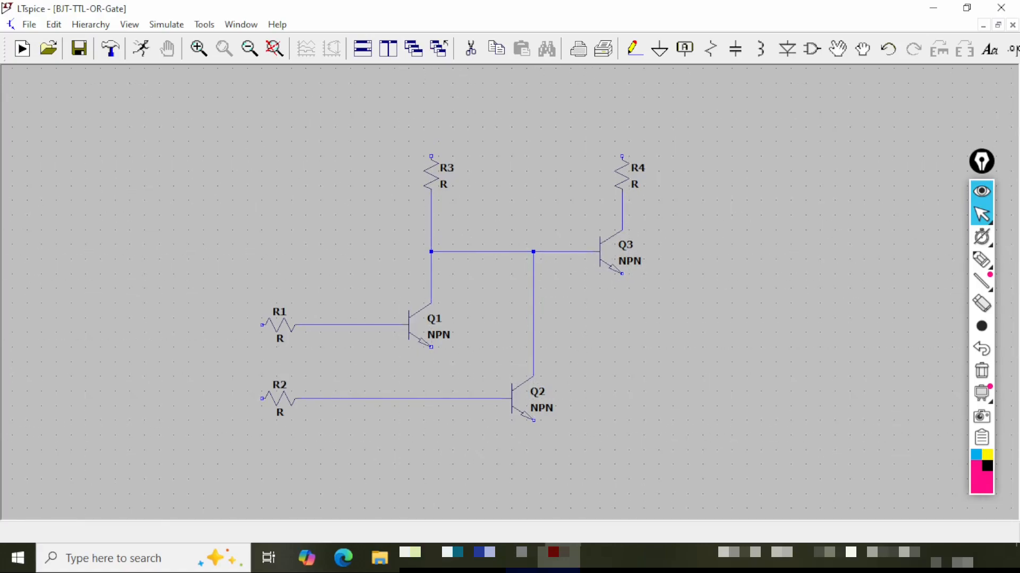
left_click(423, 109)
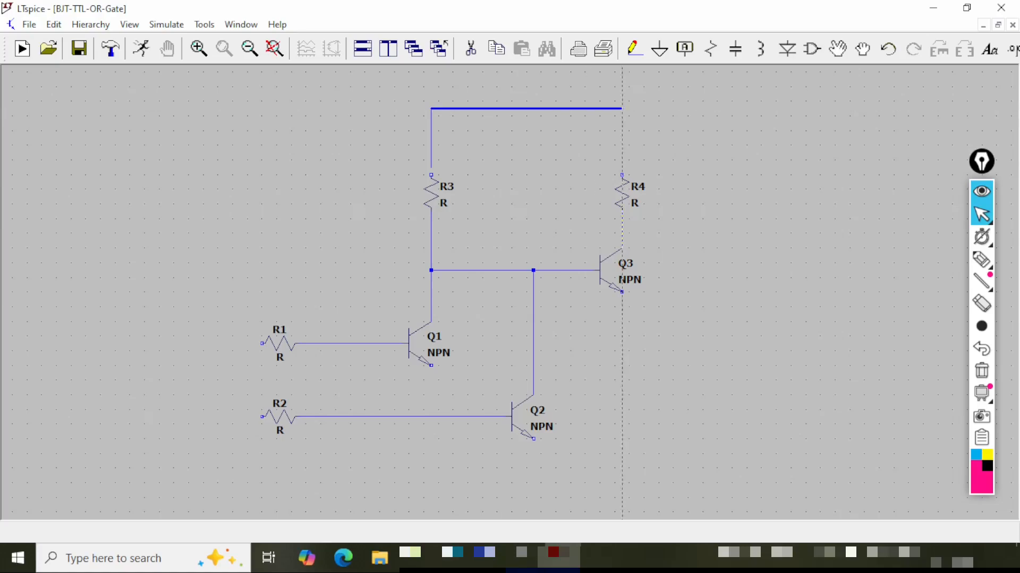
left_click(622, 109)
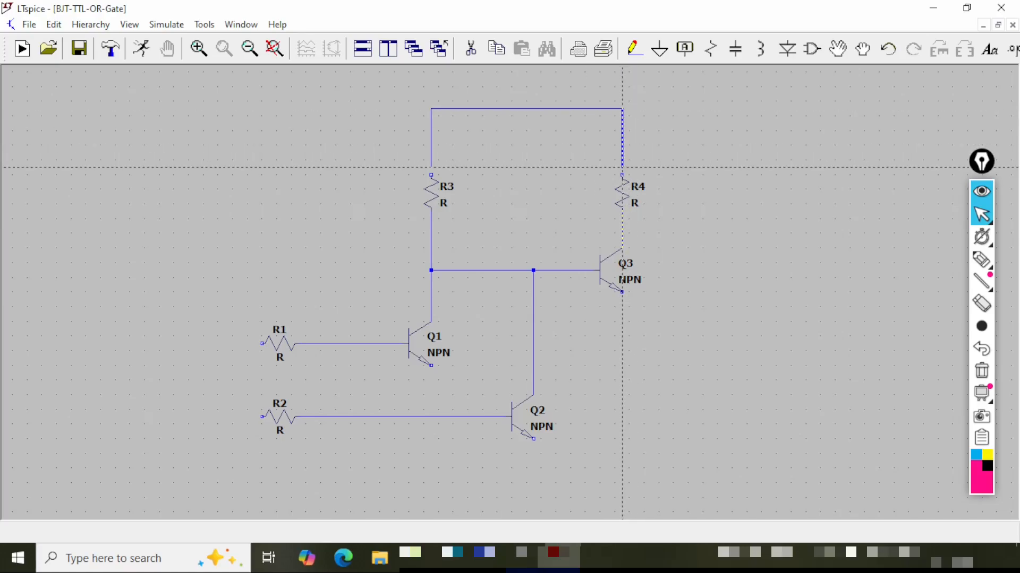
left_click(622, 175)
key("Escape")
left_click(79, 48)
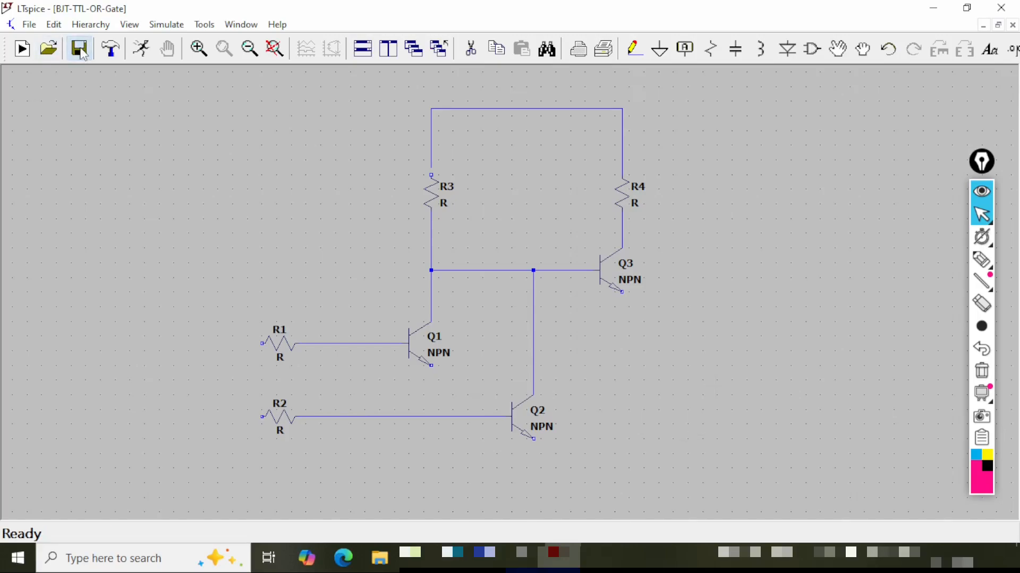
Place three voltage sources: one right of Q3, one far left of R1, and one below and left of R2.
left_click_drag(340, 176, 313, 122)
left_click(251, 52)
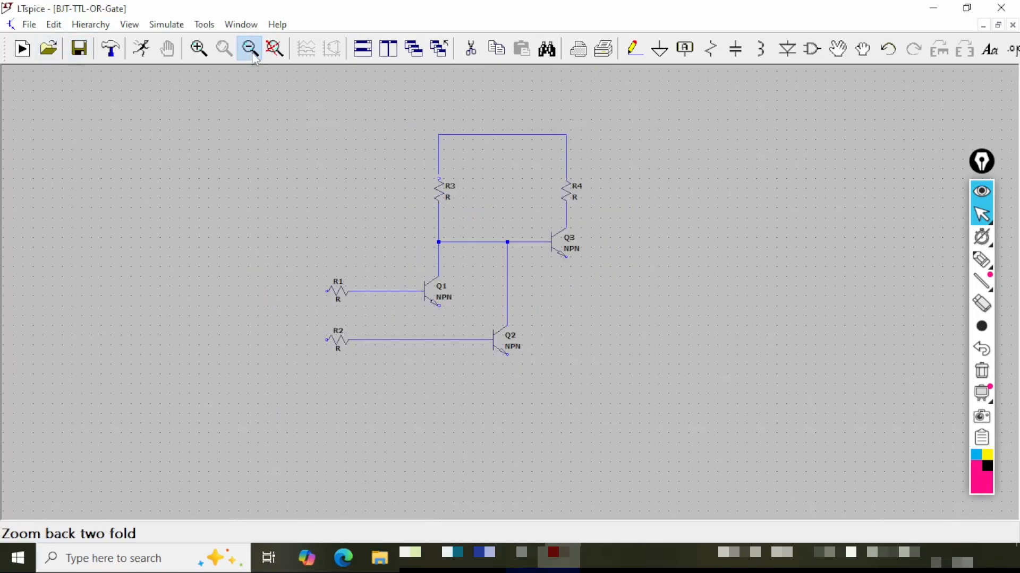
scroll(397, 284, "up", 2)
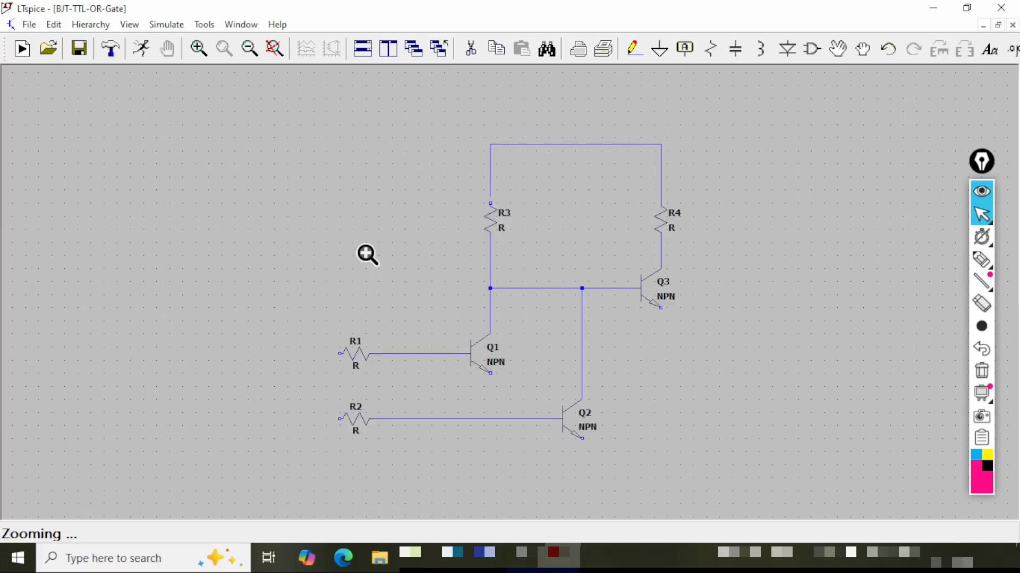
left_click_drag(367, 255, 353, 232)
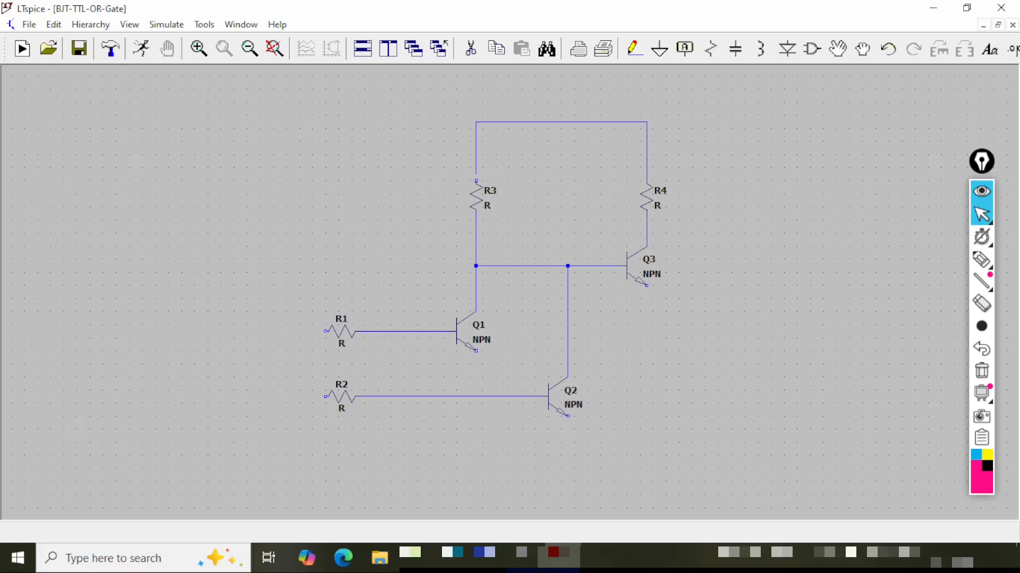
key("v")
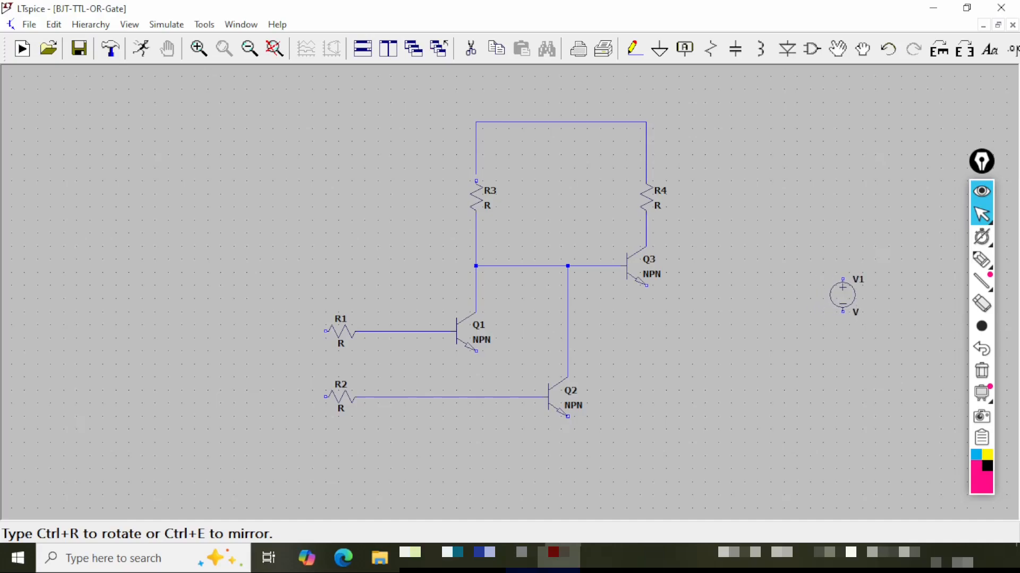
left_click(829, 296)
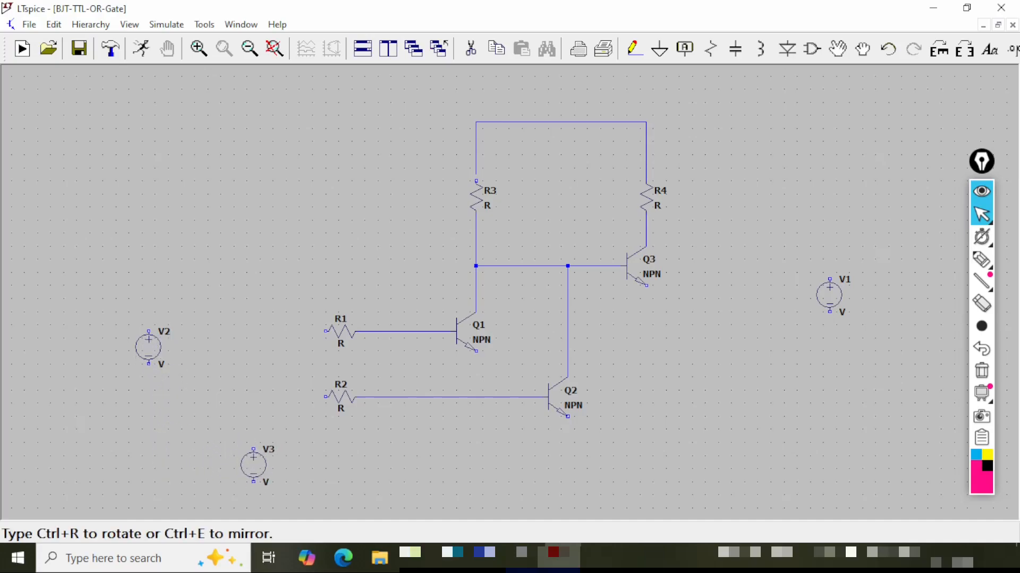
left_click(254, 465)
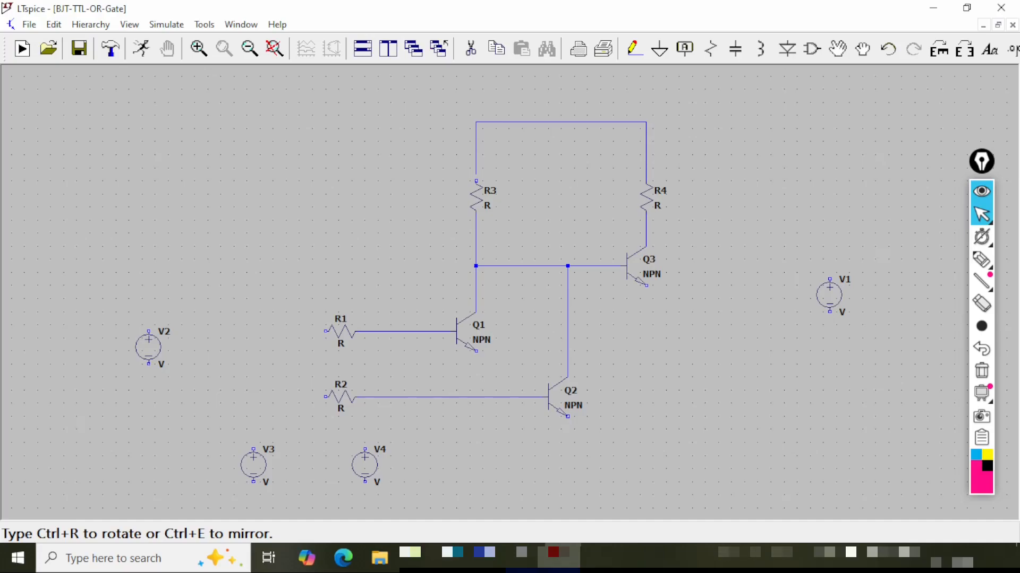
key("Escape")
Draw a common return wire from V2's negative terminal beneath the circuit to V1's negative terminal.
left_click_drag(365, 465, 349, 369)
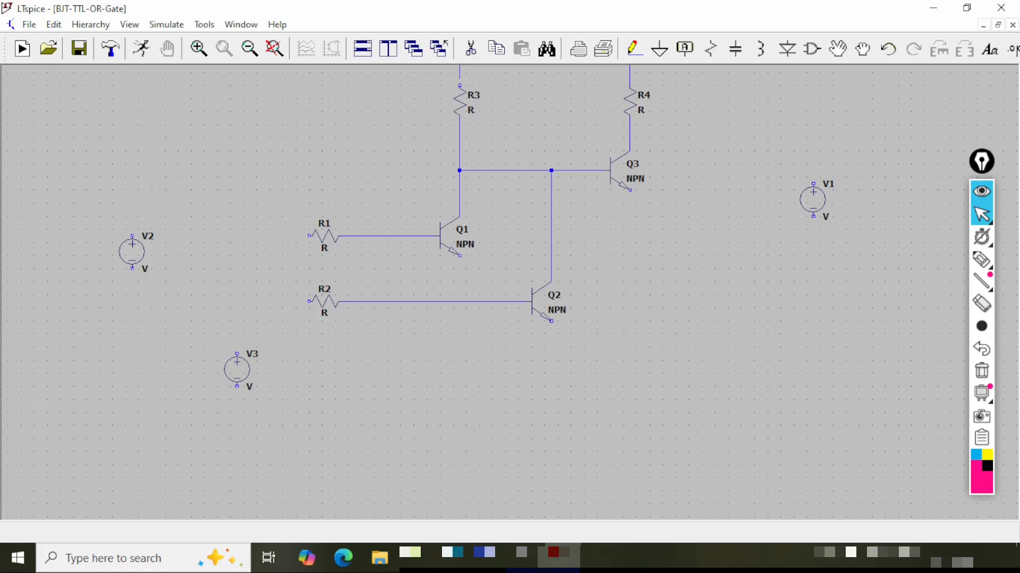
key("F3")
left_click(133, 268)
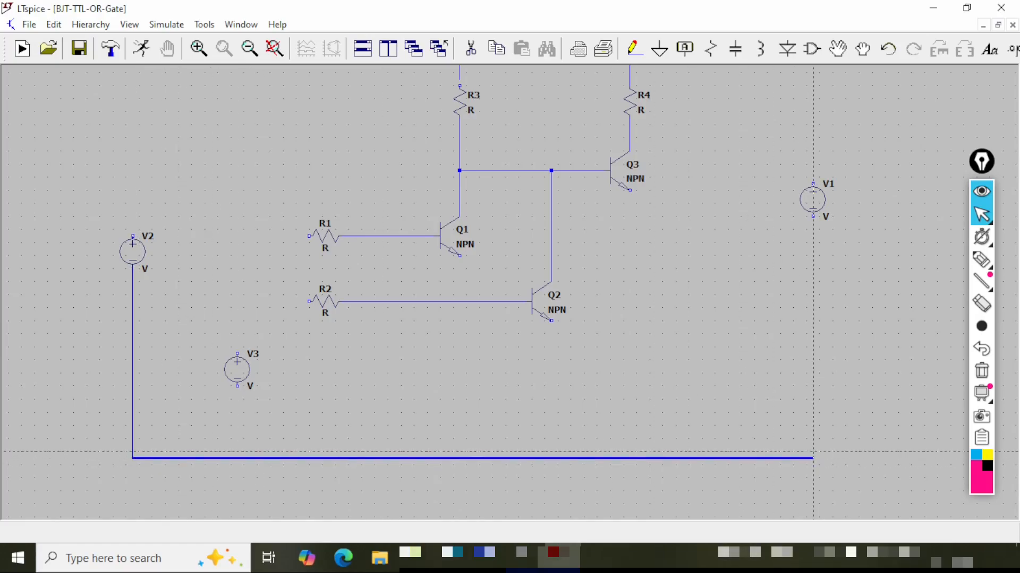
left_click(812, 458)
left_click(812, 216)
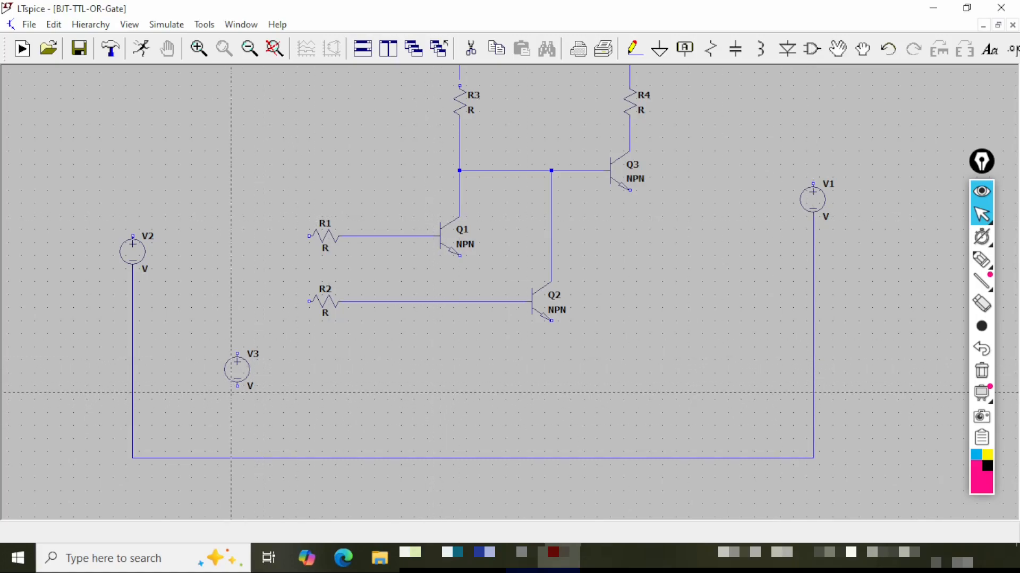
Wire V3's negative terminal and the emitters of Q2, Q1 and Q3 down to the common return line.
left_click(237, 387)
left_click(237, 457)
left_click(551, 320)
left_click(551, 458)
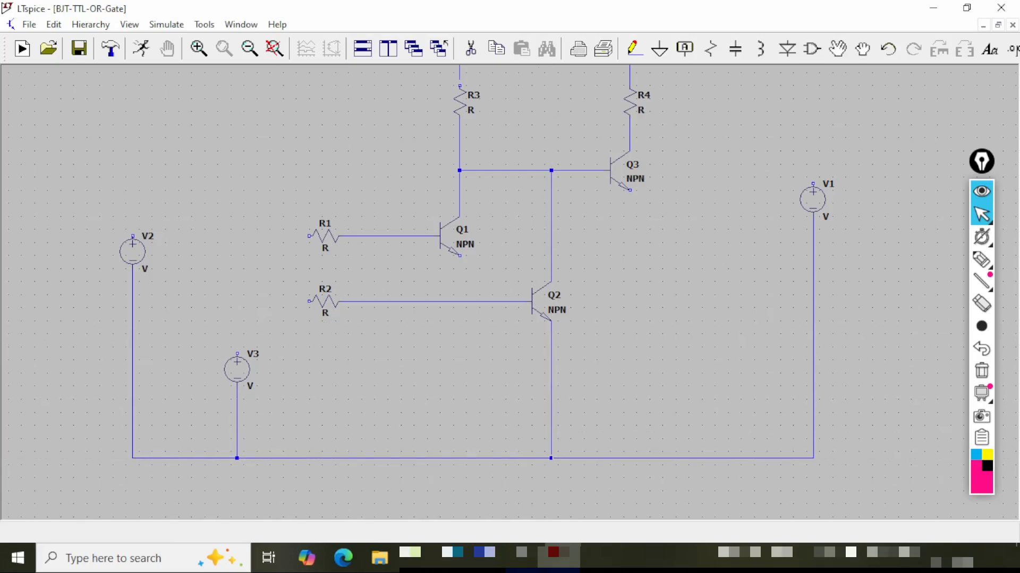
left_click(460, 256)
left_click(459, 458)
left_click(630, 190)
left_click(624, 457)
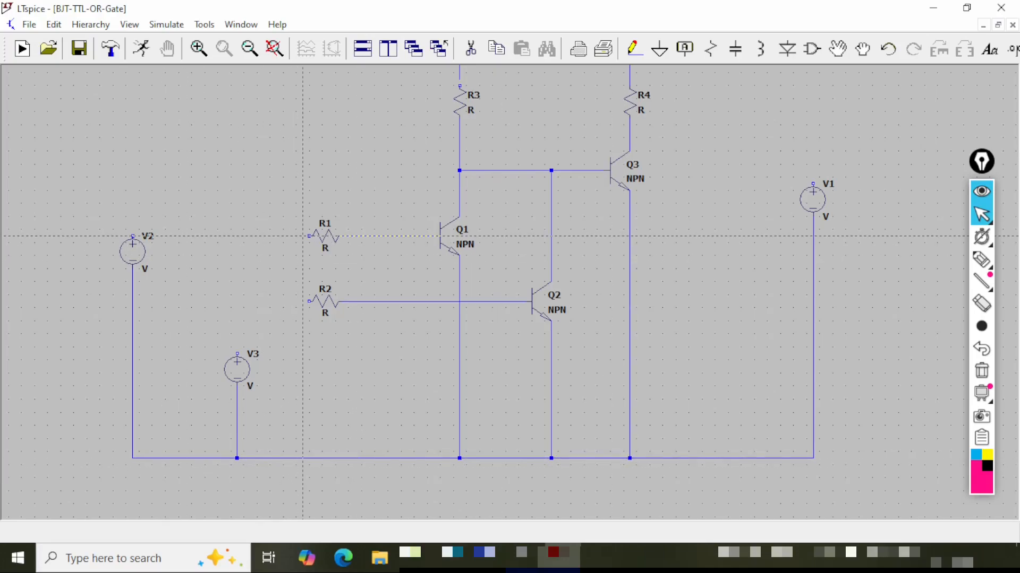
Wire V2's positive terminal to the free end of R1 and V3's positive terminal to the free end of R2.
left_click(309, 236)
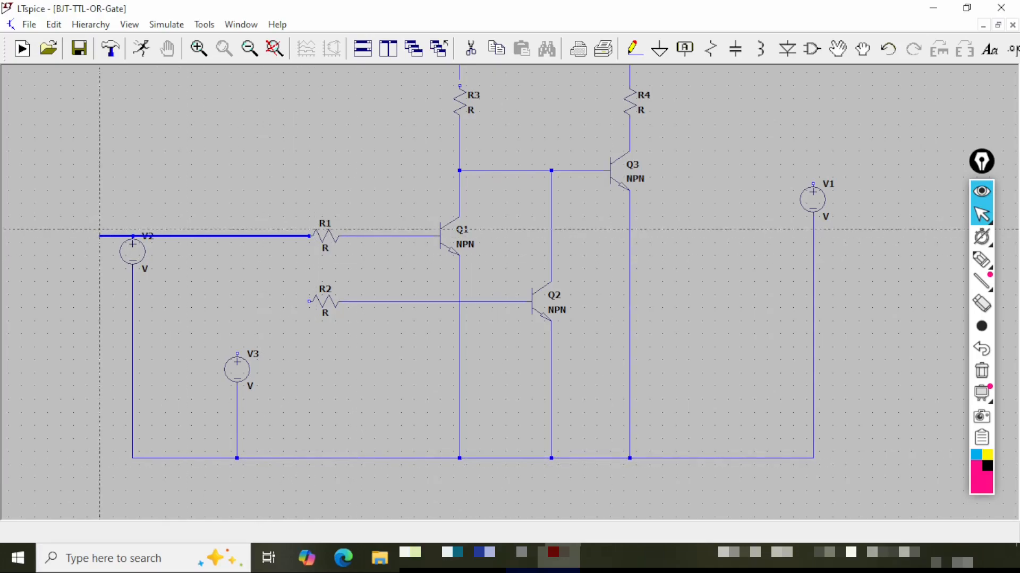
left_click(132, 236)
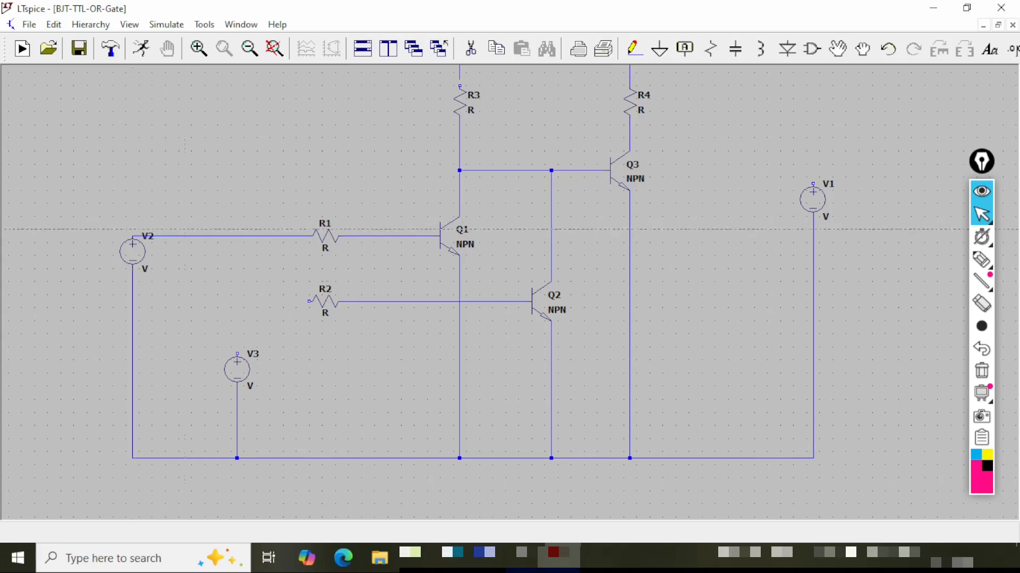
left_click(237, 354)
left_click(310, 302)
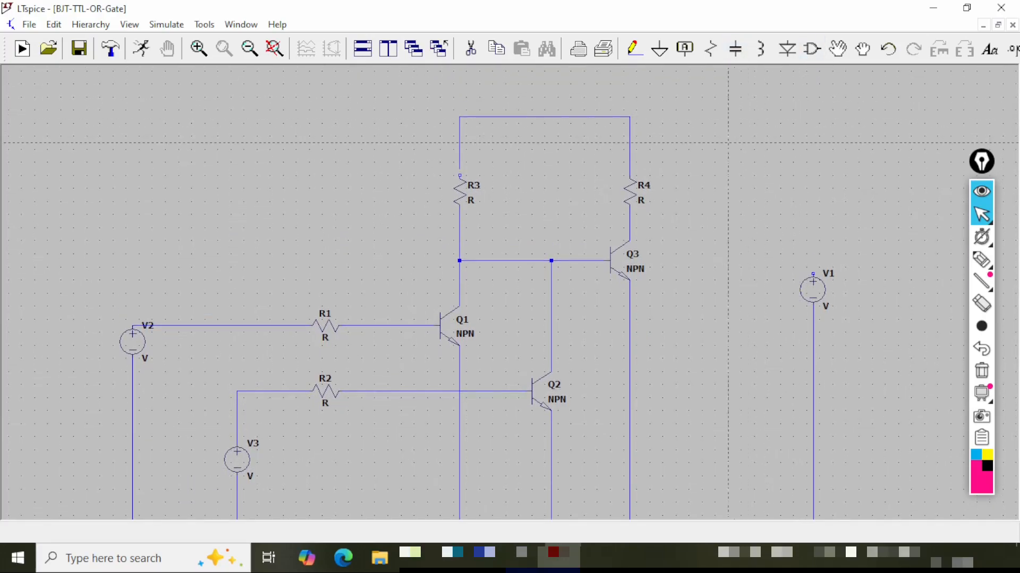
Extend the supply wire from the corner above R4 across and down to V1's positive terminal.
left_click(629, 116)
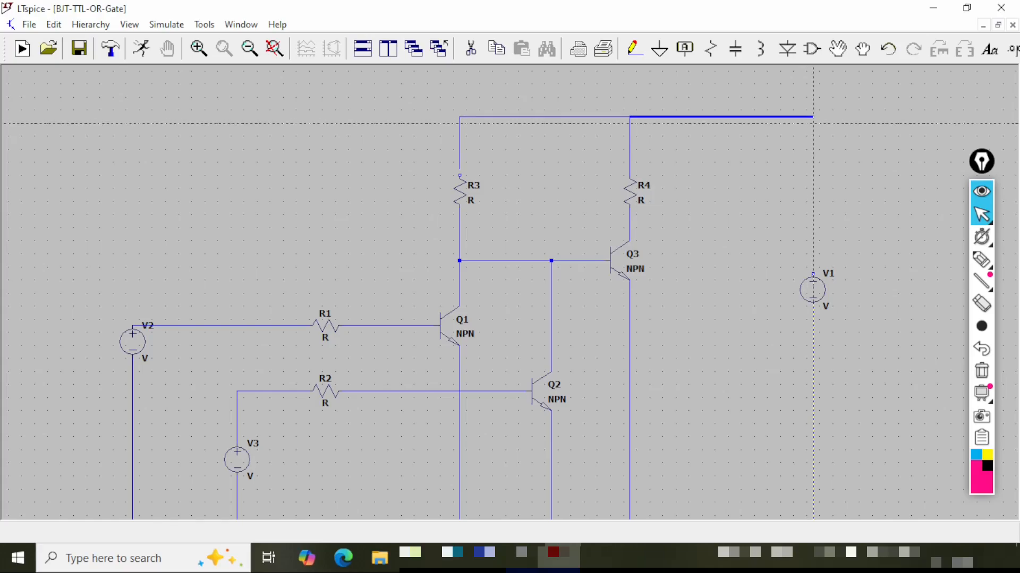
left_click(812, 116)
left_click(806, 274)
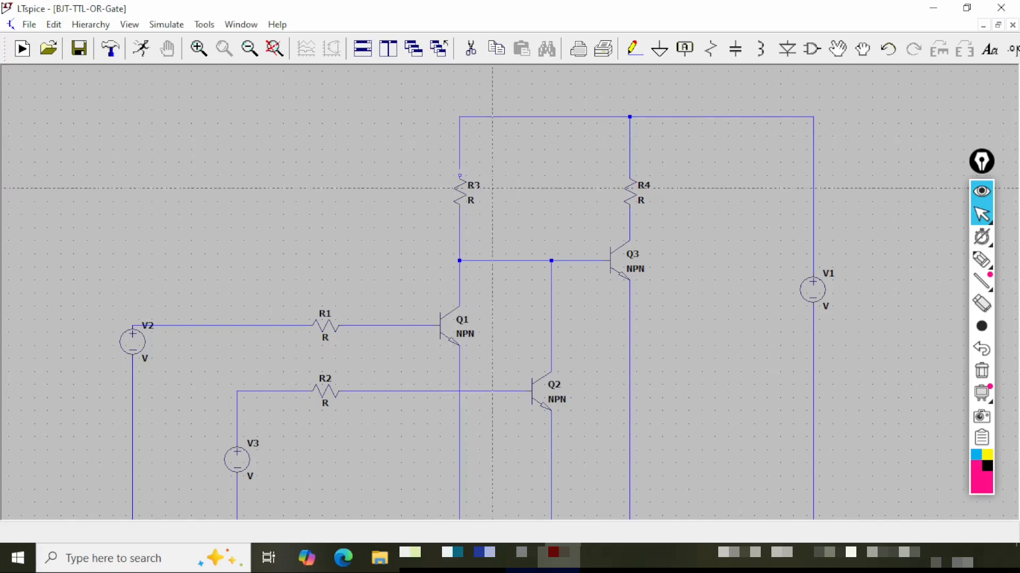
Delete the vertical wire above R3 and redraw it from R3's upper terminal to the supply line.
key("Delete")
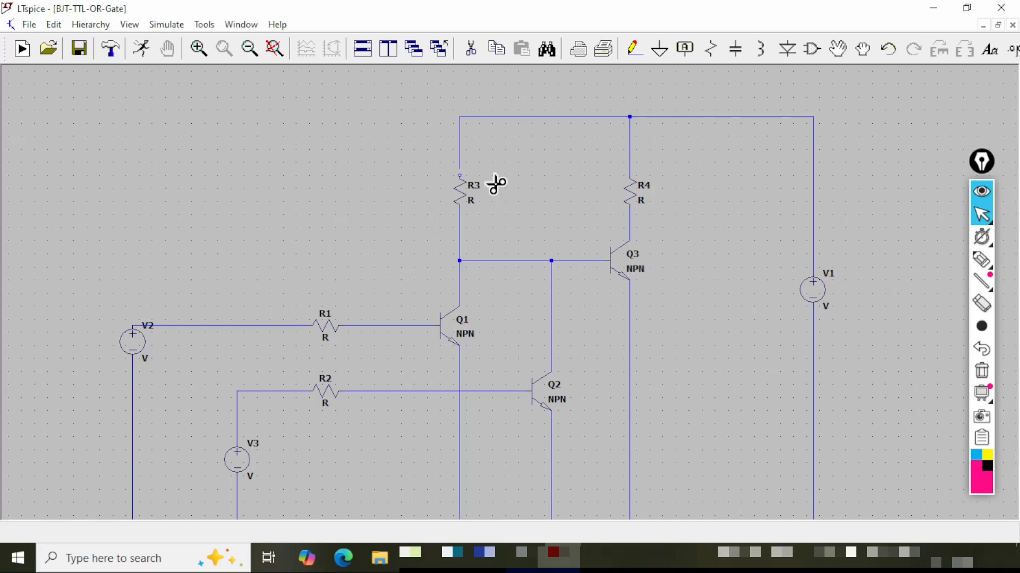
left_click(460, 146)
key("F3")
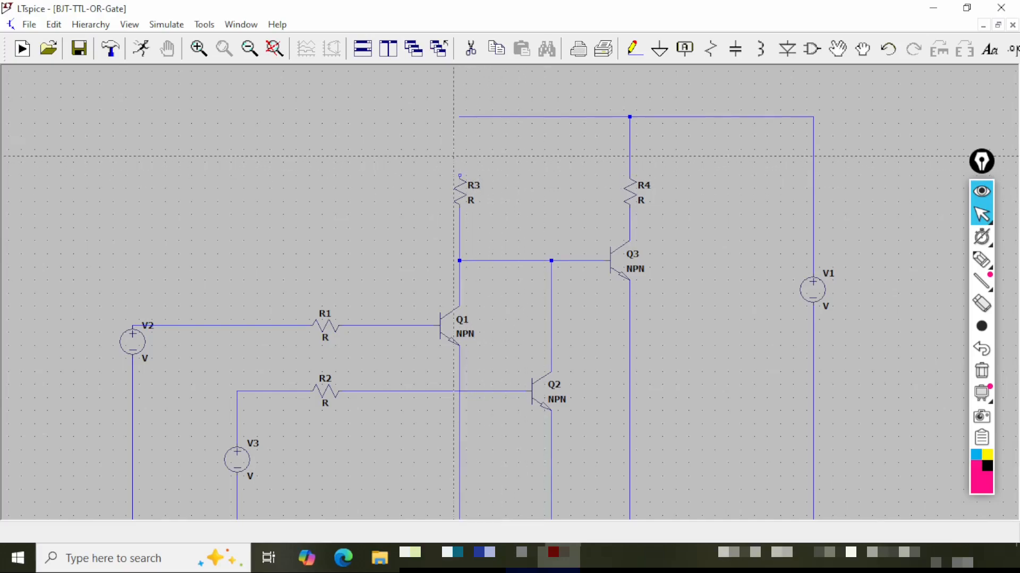
left_click(459, 176)
left_click(460, 116)
key("Escape")
Place a ground symbol beneath the common return line below Q1, wire it to the line, and save the schematic.
left_click(275, 49)
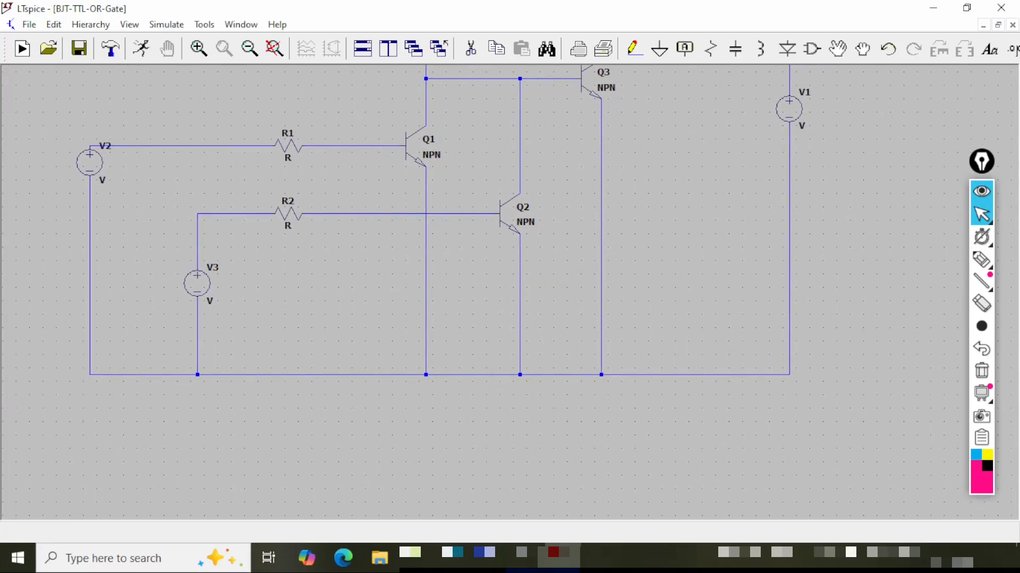
key("g")
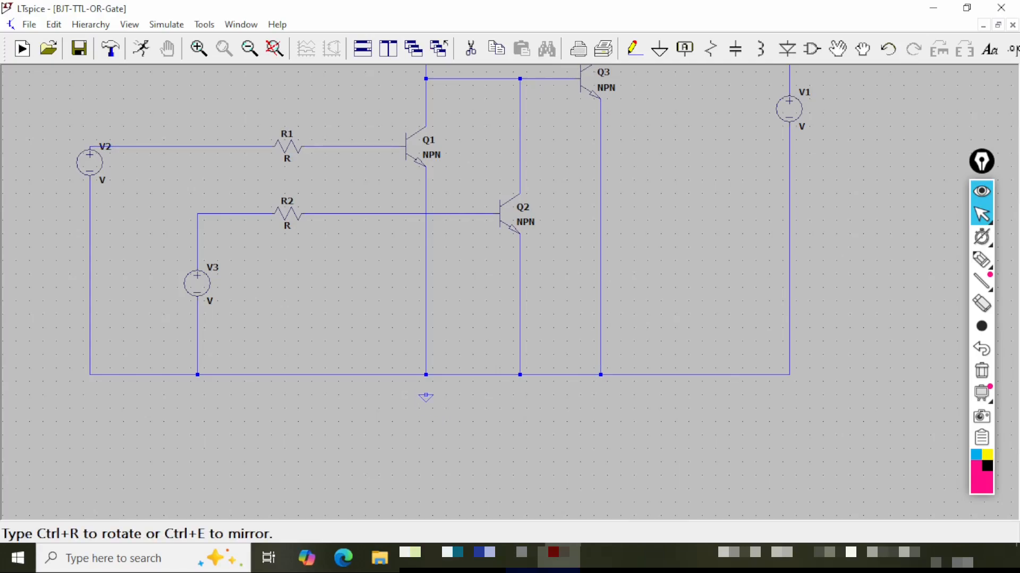
left_click(426, 396)
key("Escape")
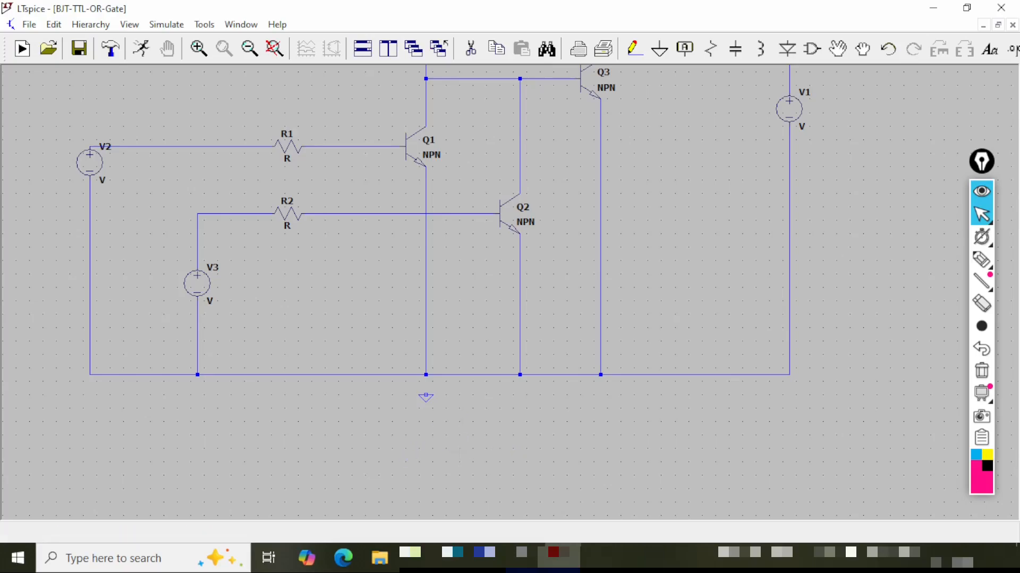
key("F3")
left_click(426, 375)
key("Escape")
left_click_drag(531, 298, 548, 411)
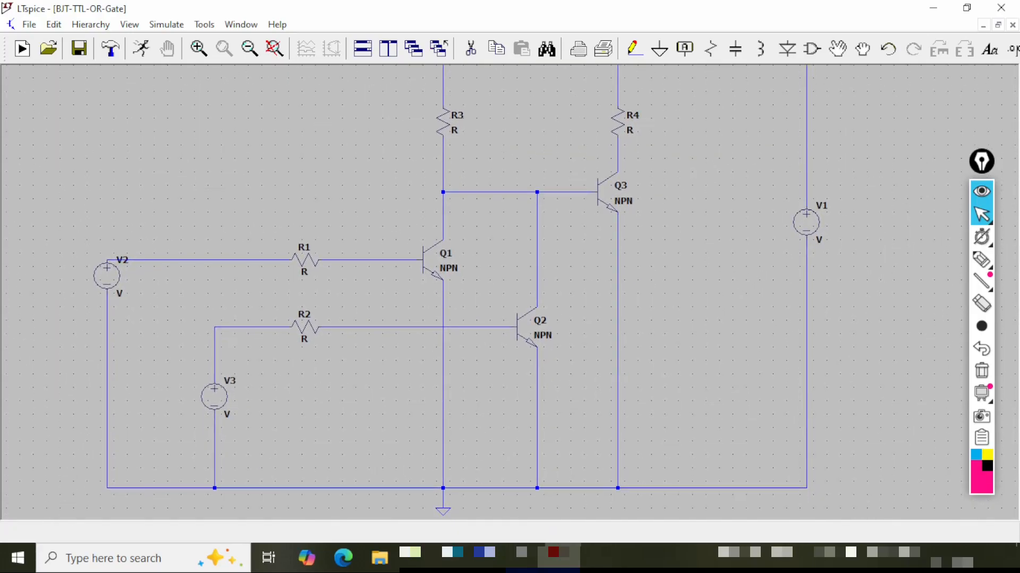
left_click(79, 48)
Rename the base resistors R1 and R2 as RB1 and RB2.
right_click(304, 250)
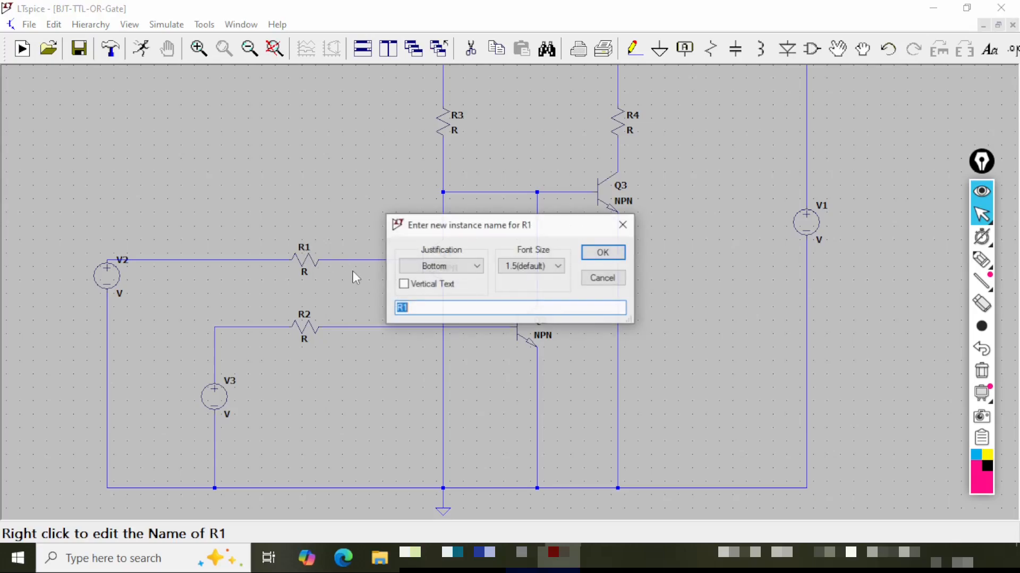
type("Rb")
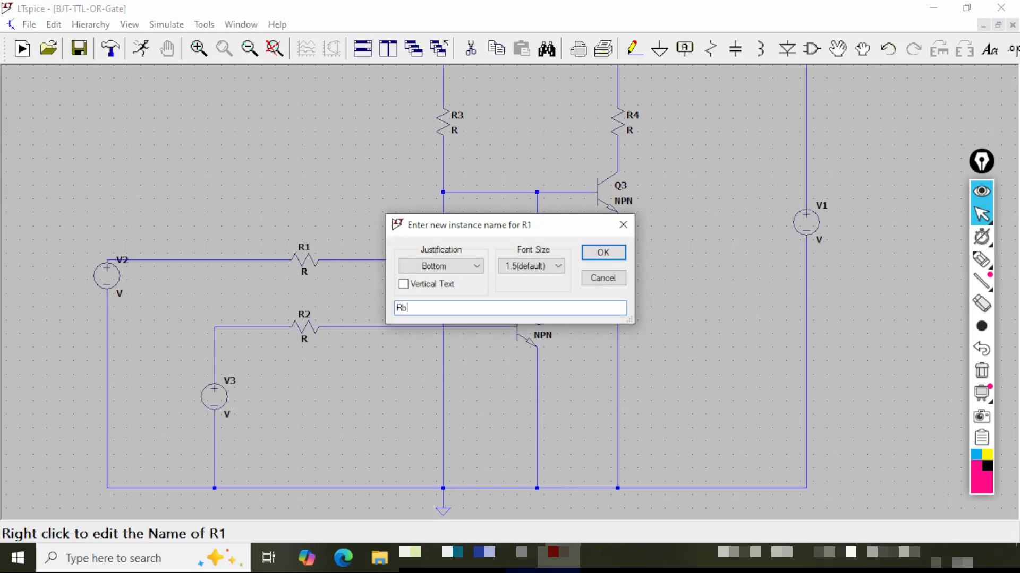
type("B1")
key("Return")
right_click(303, 325)
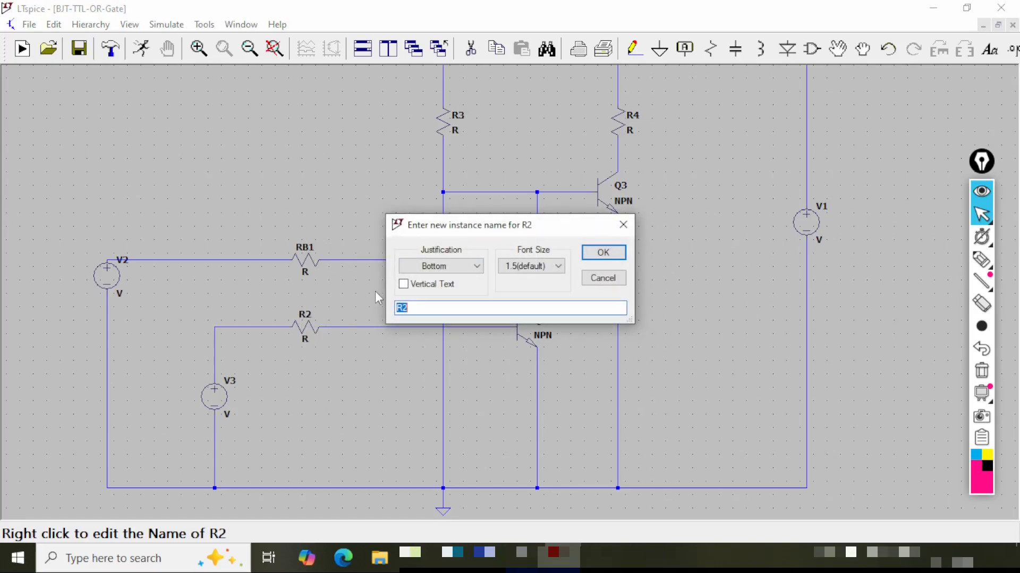
type("RB2")
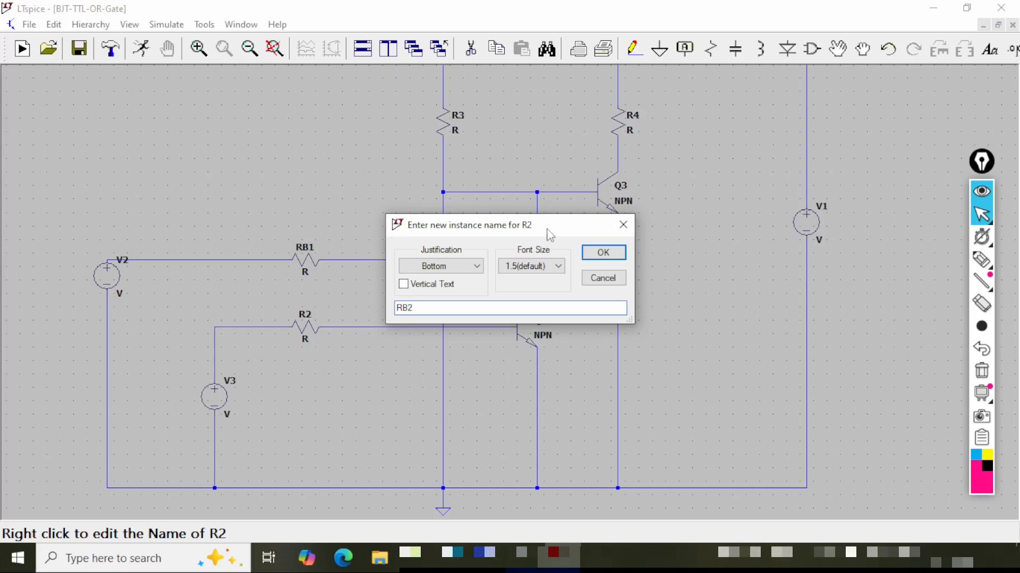
left_click(604, 254)
Rename the collector resistors R3 and R4 as RC1 and RC2.
right_click(457, 115)
type("RC1")
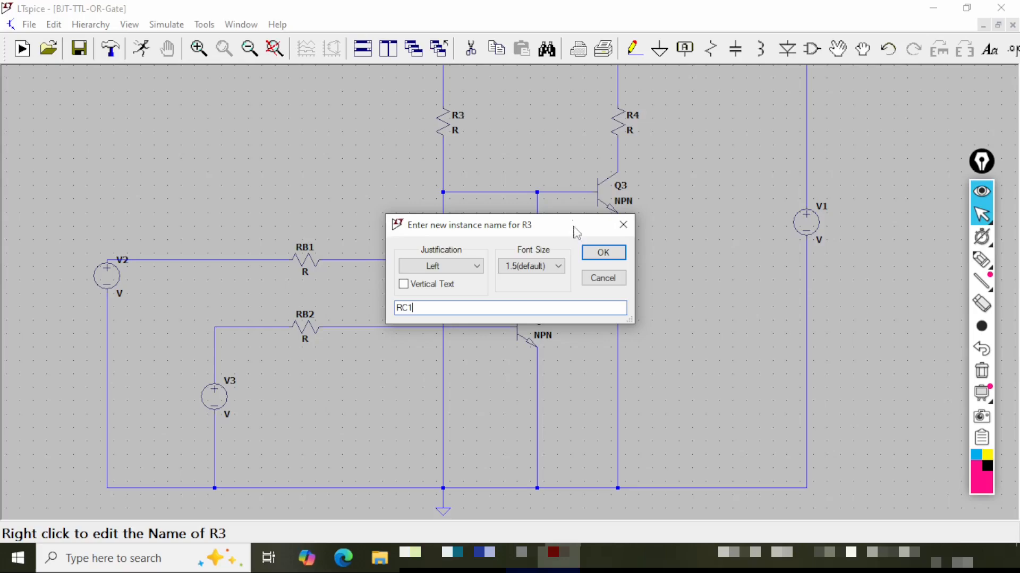
left_click(602, 253)
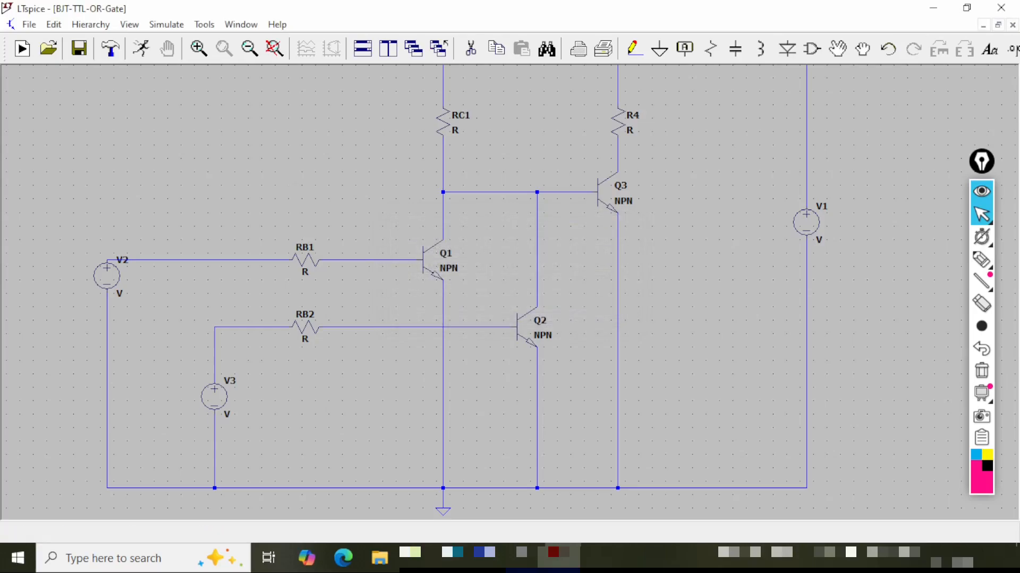
right_click(630, 113)
type("RC2")
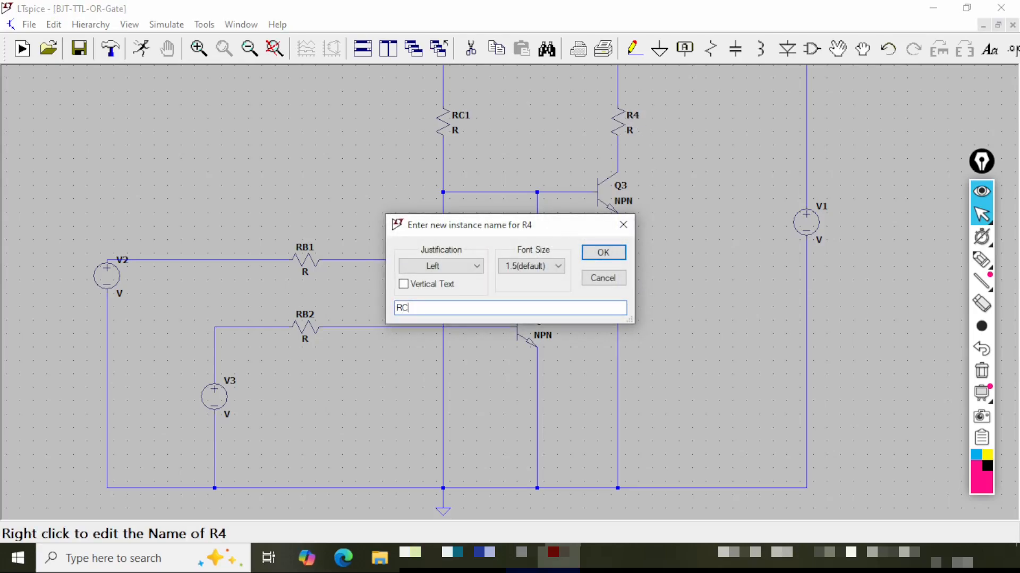
left_click(595, 257)
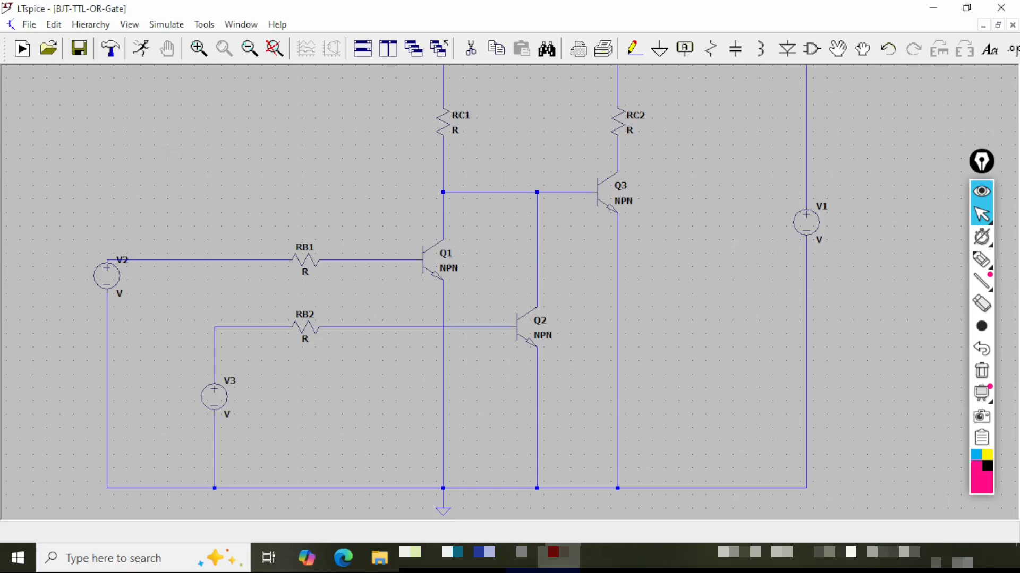
Rename voltage source V1 as Vcc and set its value to 5v.
right_click(824, 207)
type("V")
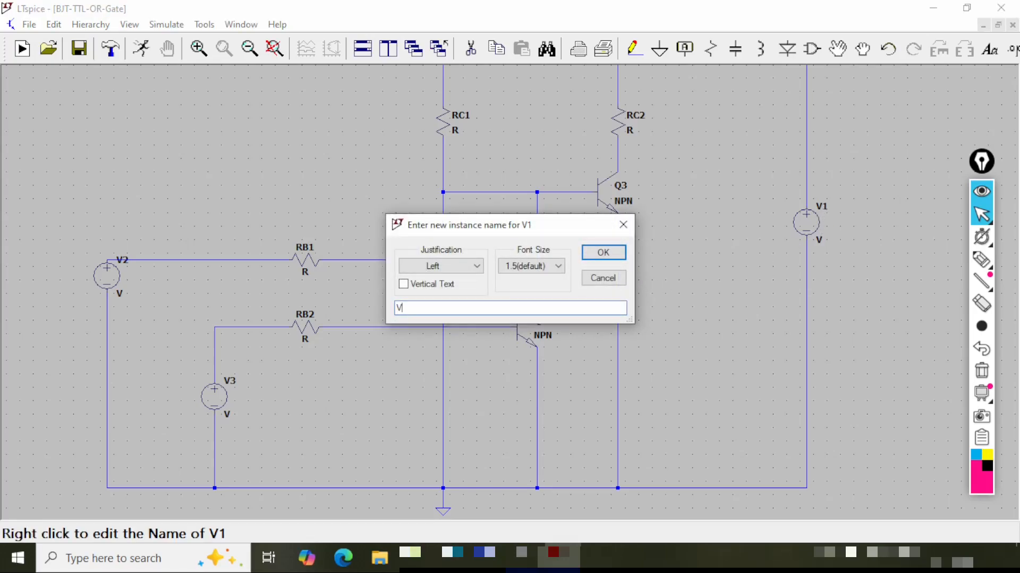
type("cc")
left_click(604, 253)
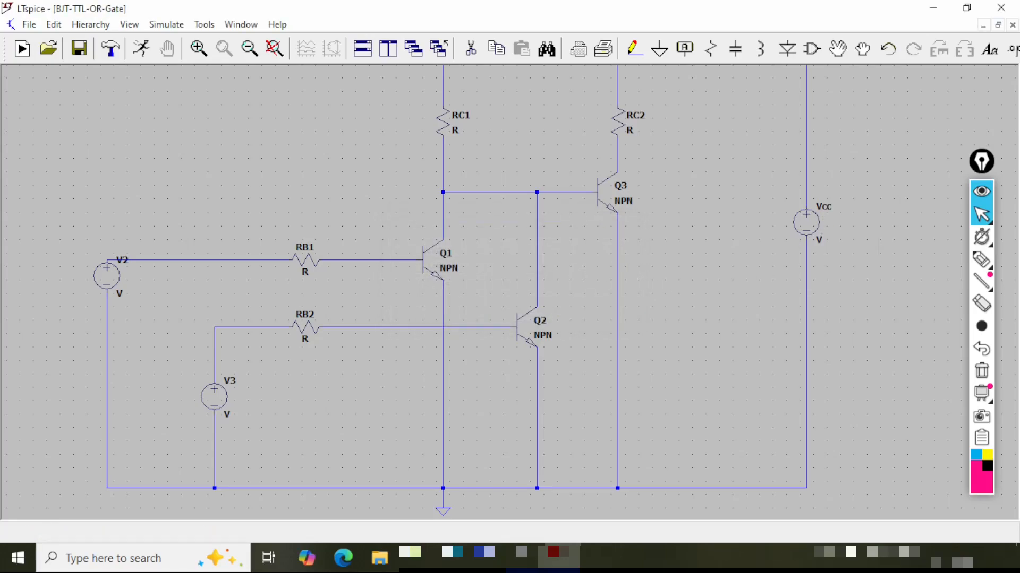
right_click(819, 240)
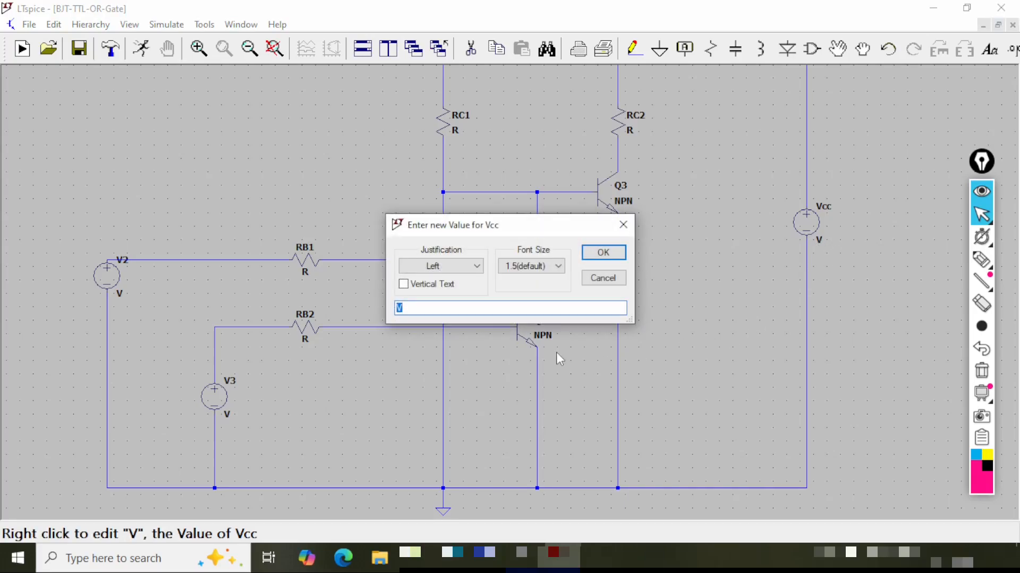
type("5v")
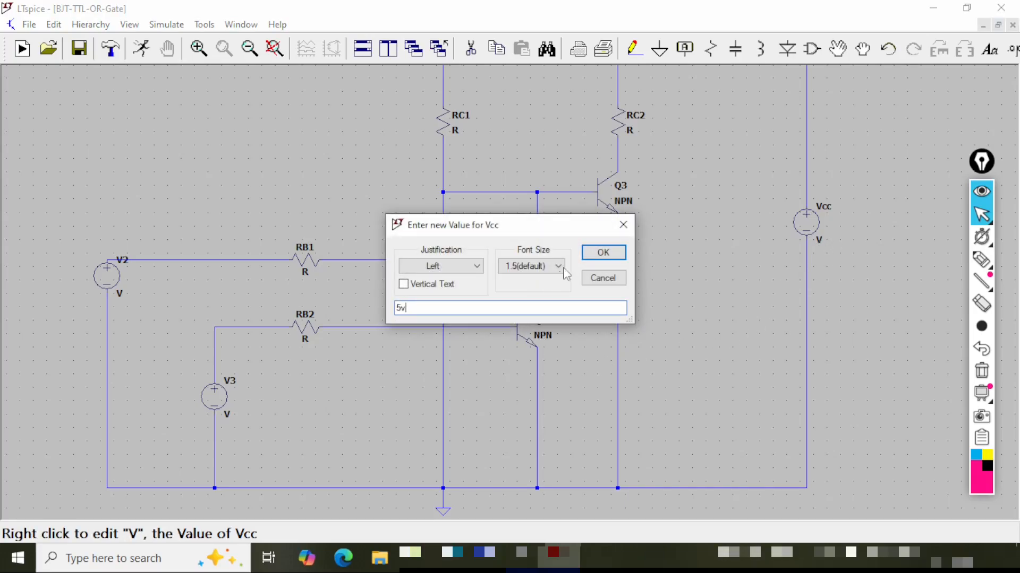
left_click(600, 253)
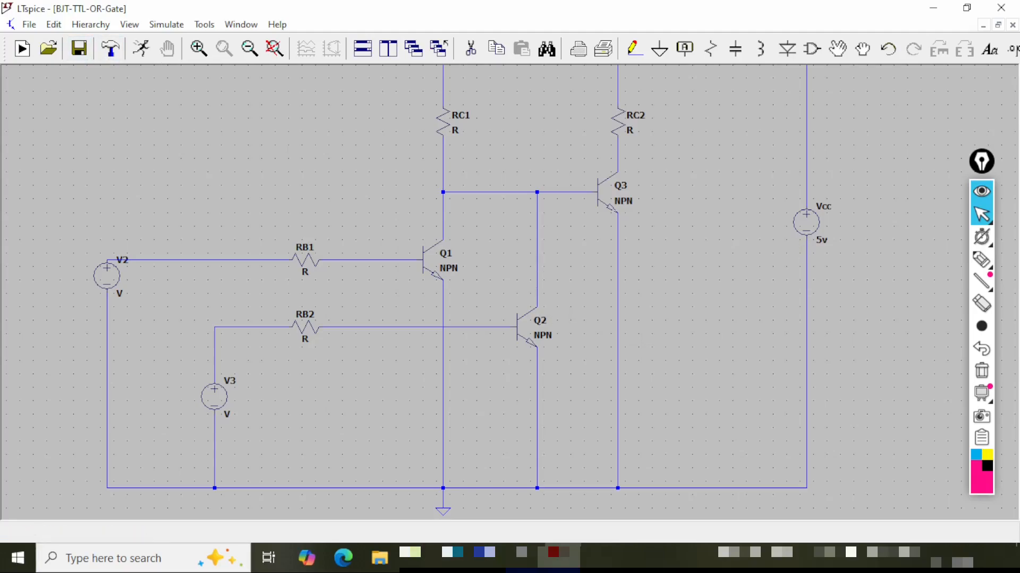
Assign the 2N2222 transistor model to Q3, Q1 and Q2, and save the schematic.
right_click(599, 199)
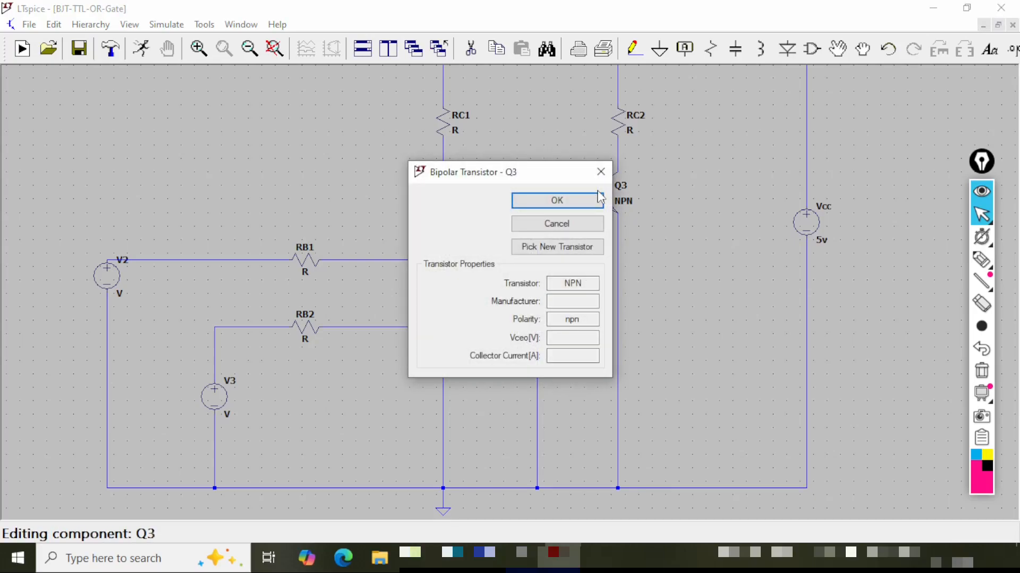
left_click(570, 247)
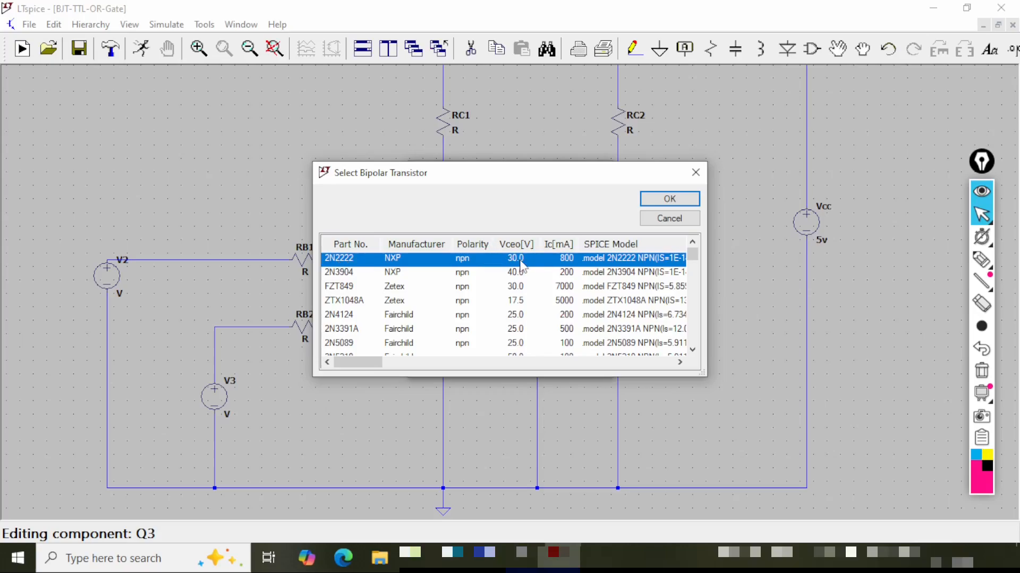
left_click(676, 201)
right_click(428, 263)
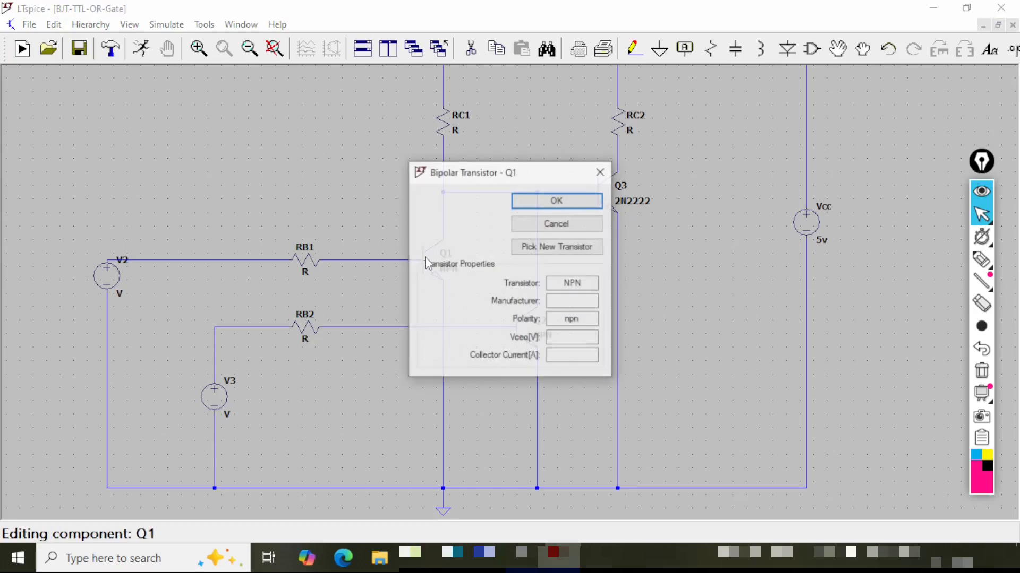
left_click(569, 252)
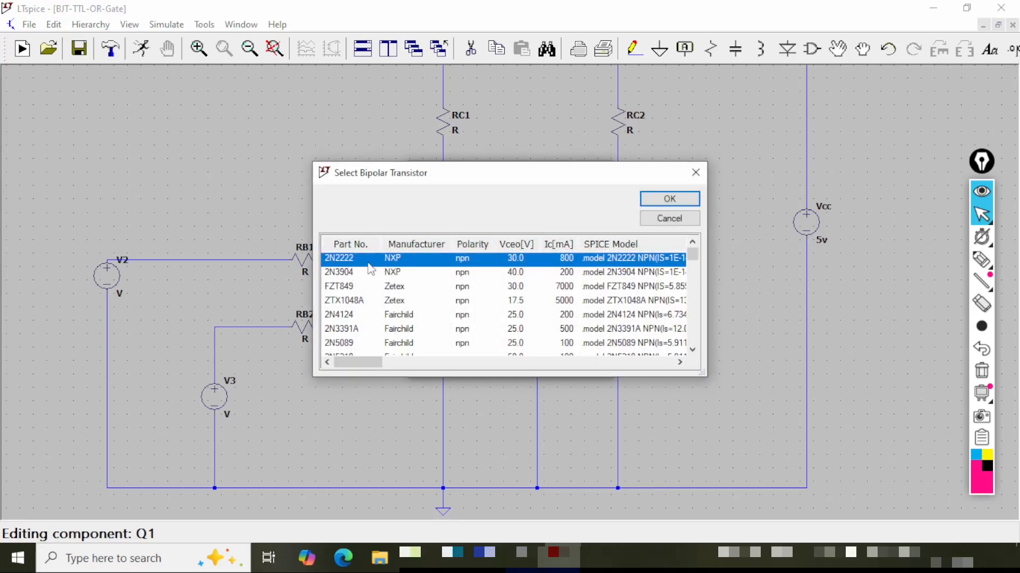
left_click(670, 200)
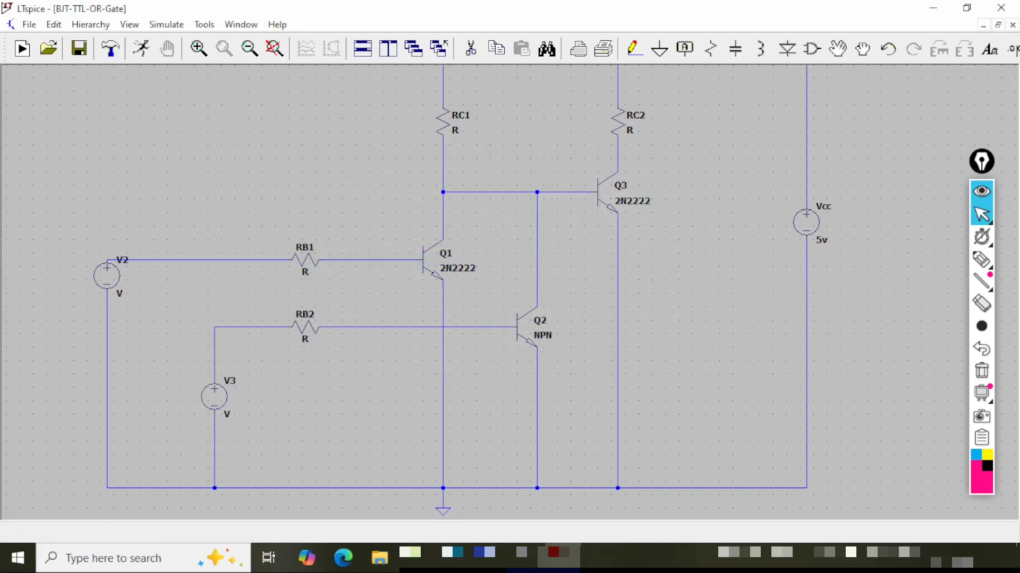
right_click(529, 336)
left_click(569, 250)
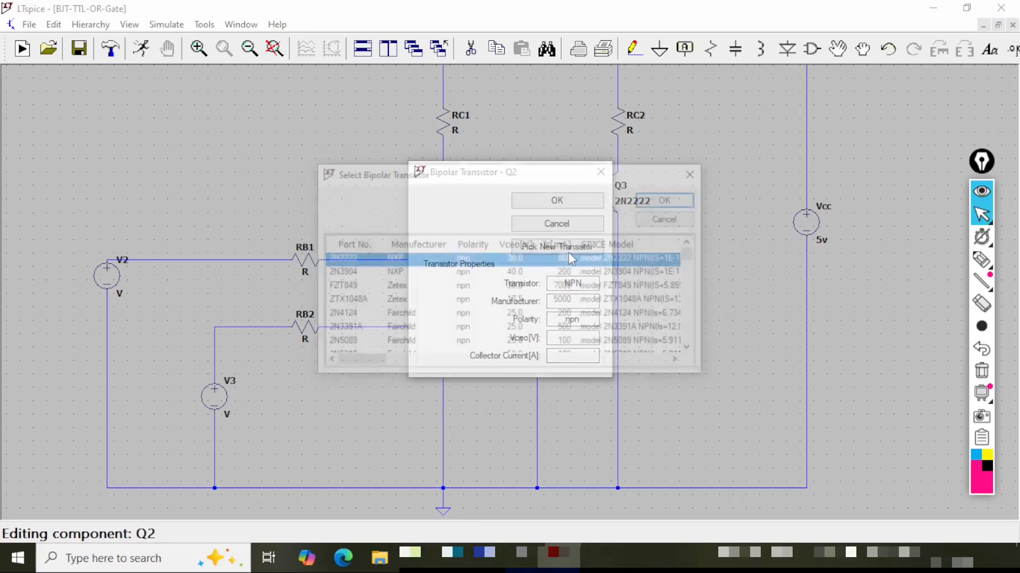
left_click(668, 201)
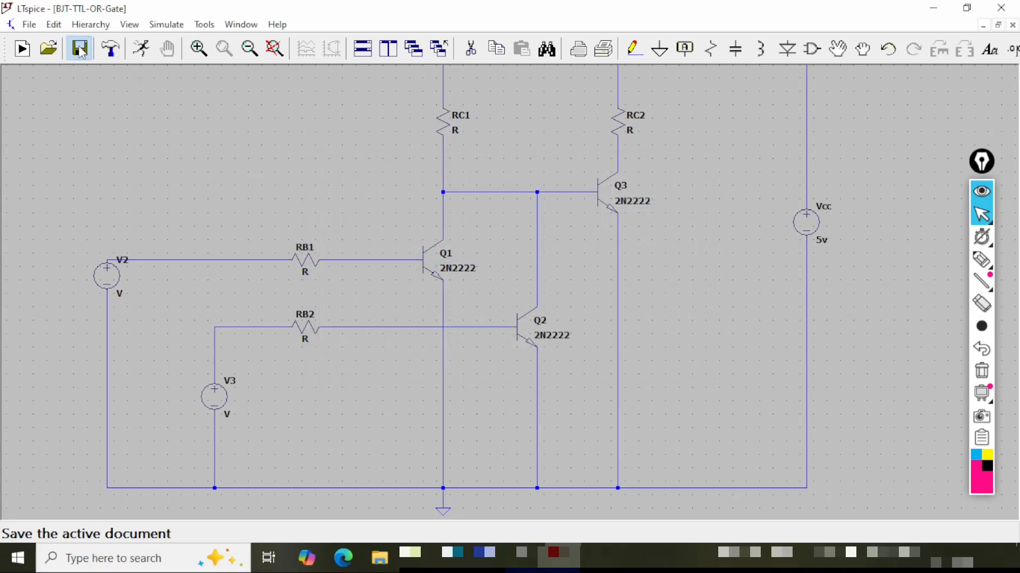
left_click(81, 52)
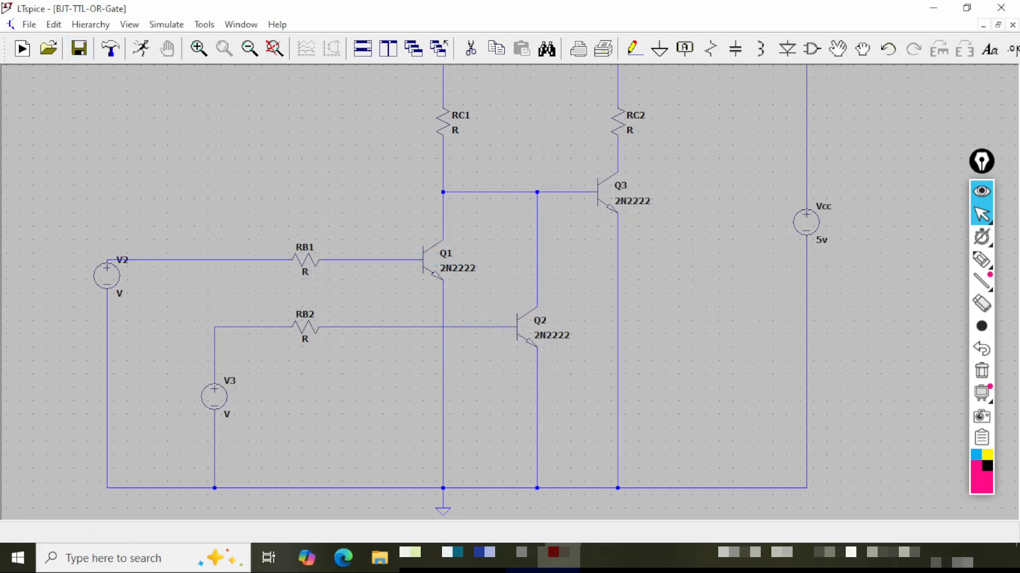
Set the values of base resistors RB1 and RB2 to 4.7k.
right_click(307, 269)
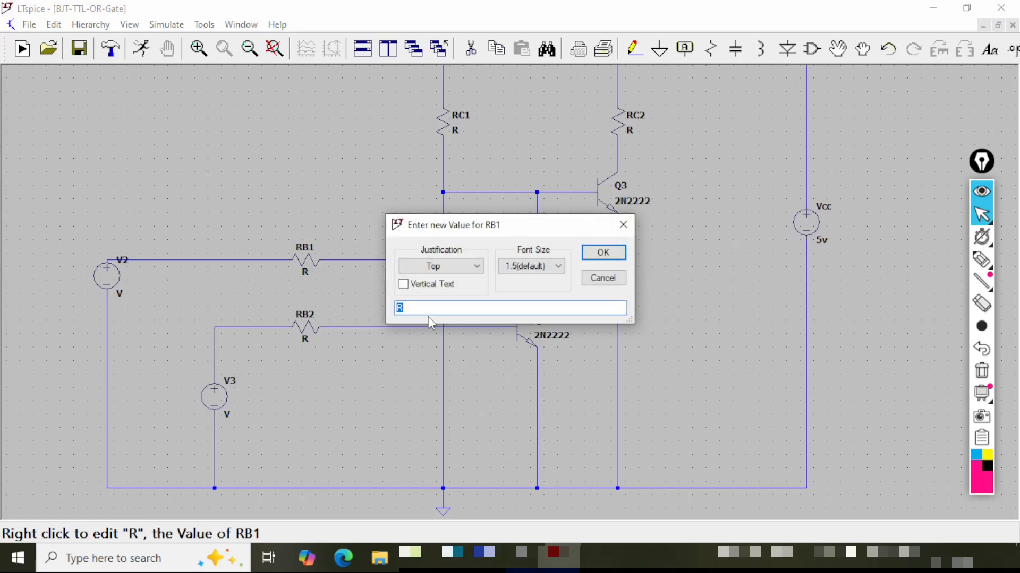
type("4.7k")
key("Return")
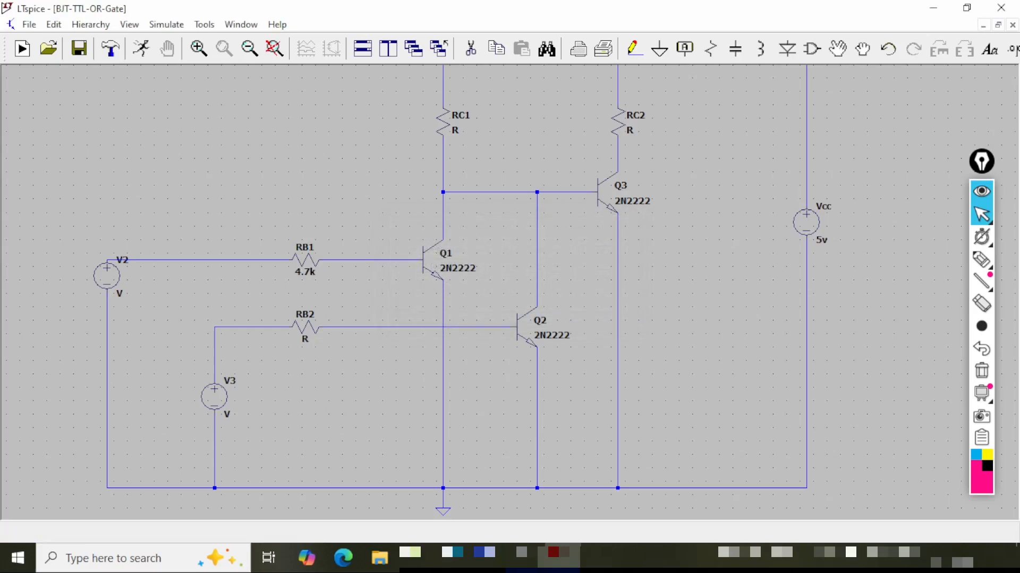
right_click(308, 338)
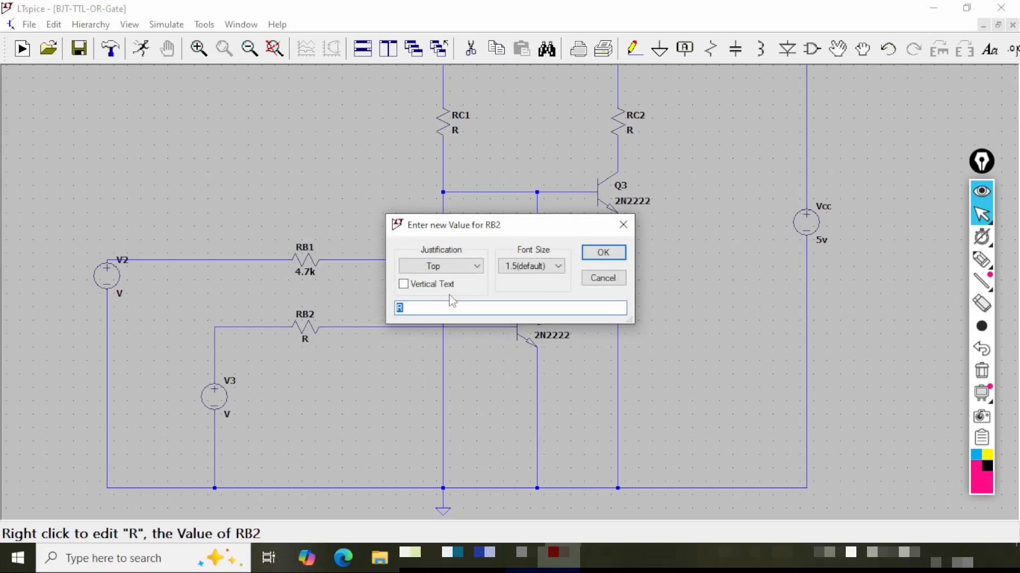
type("4.7k")
left_click(603, 253)
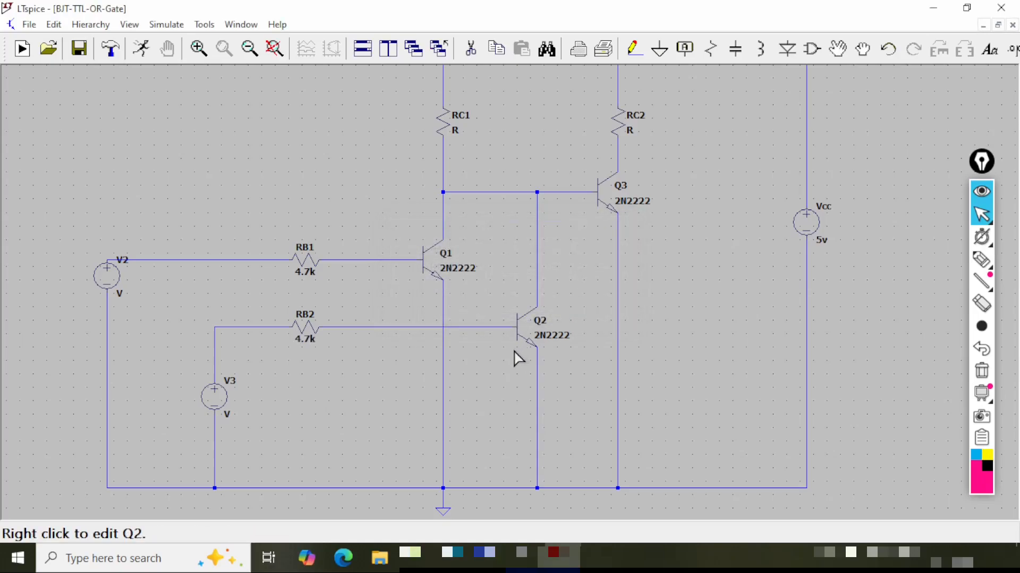
Set the values of collector resistors RC1 and RC2 to 33k.
left_click_drag(603, 253, 559, 295)
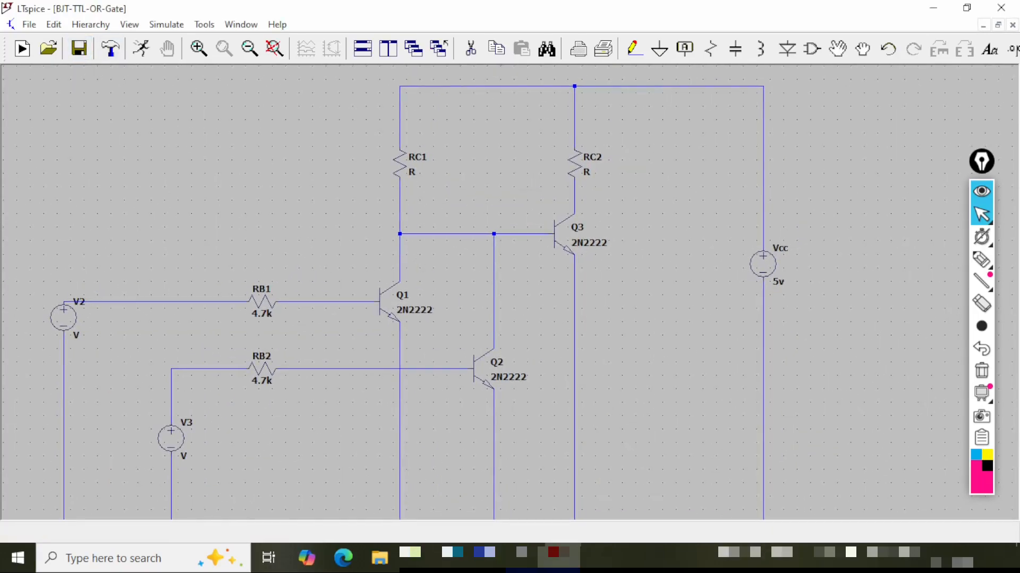
right_click(414, 177)
type("33k")
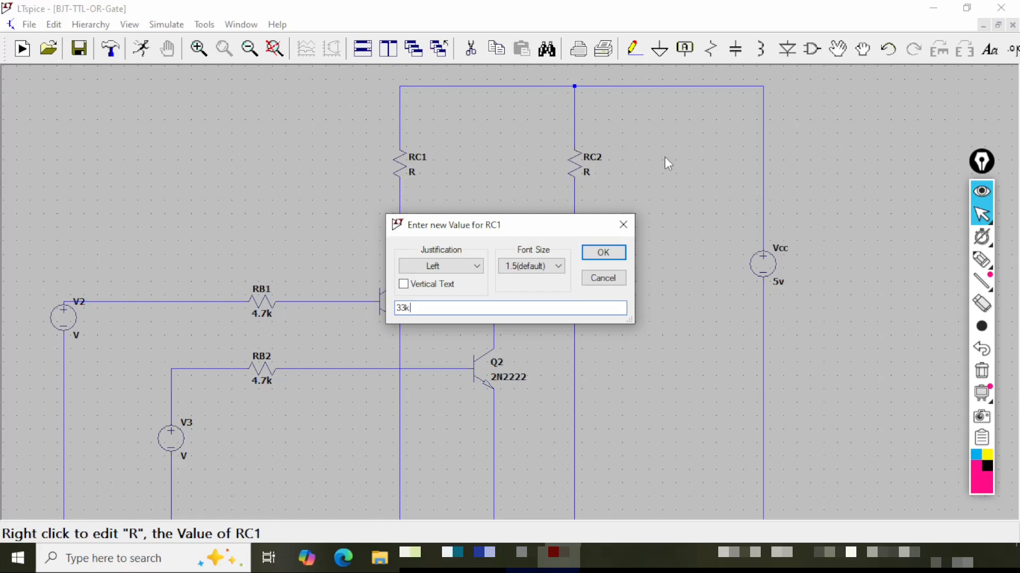
left_click(616, 257)
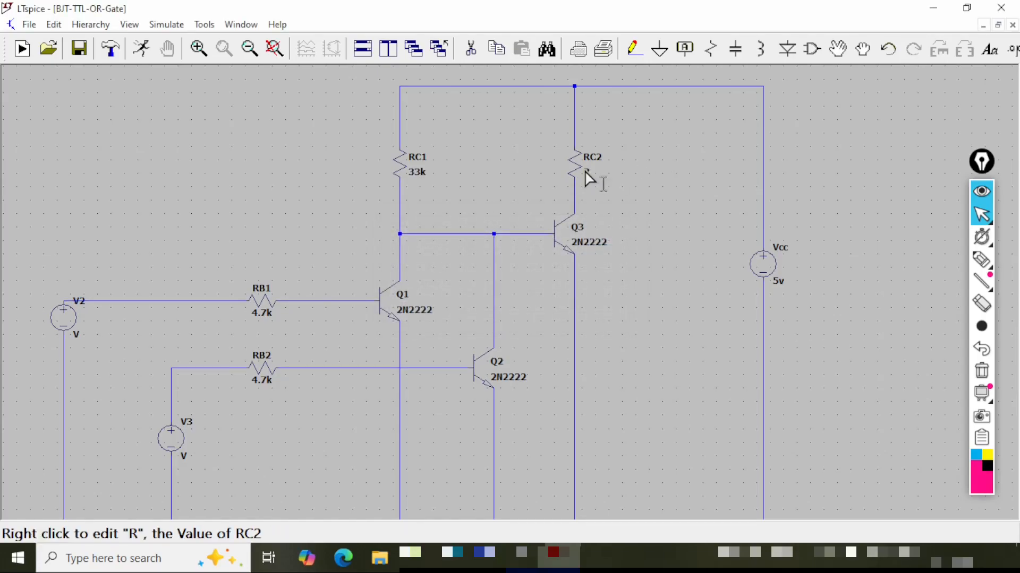
right_click(586, 172)
type("33")
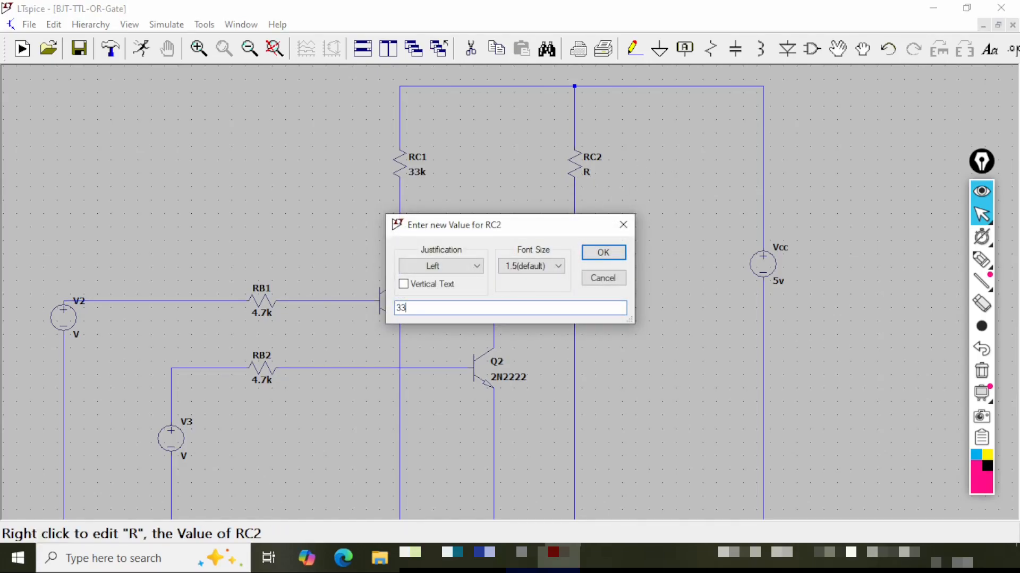
type("k")
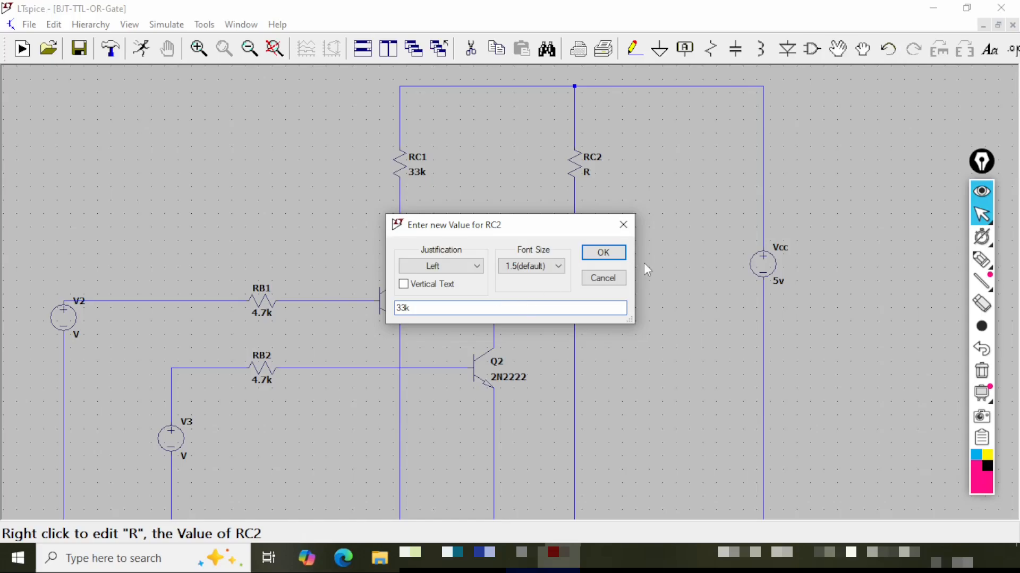
left_click(600, 252)
Rename the input voltage sources V2 and V3 as VA and VB.
left_click_drag(212, 297, 309, 265)
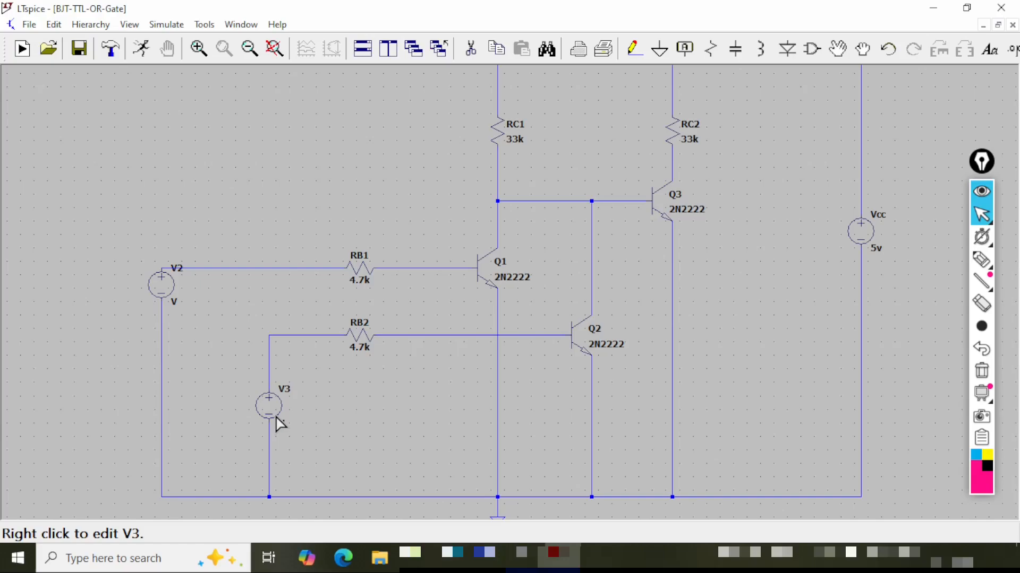
right_click(179, 268)
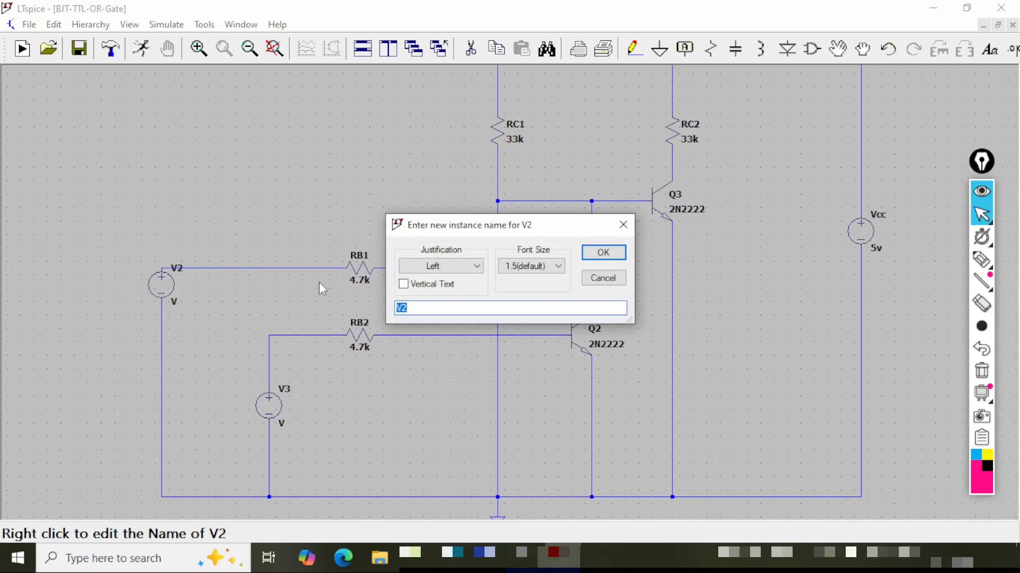
type("VA")
left_click(603, 253)
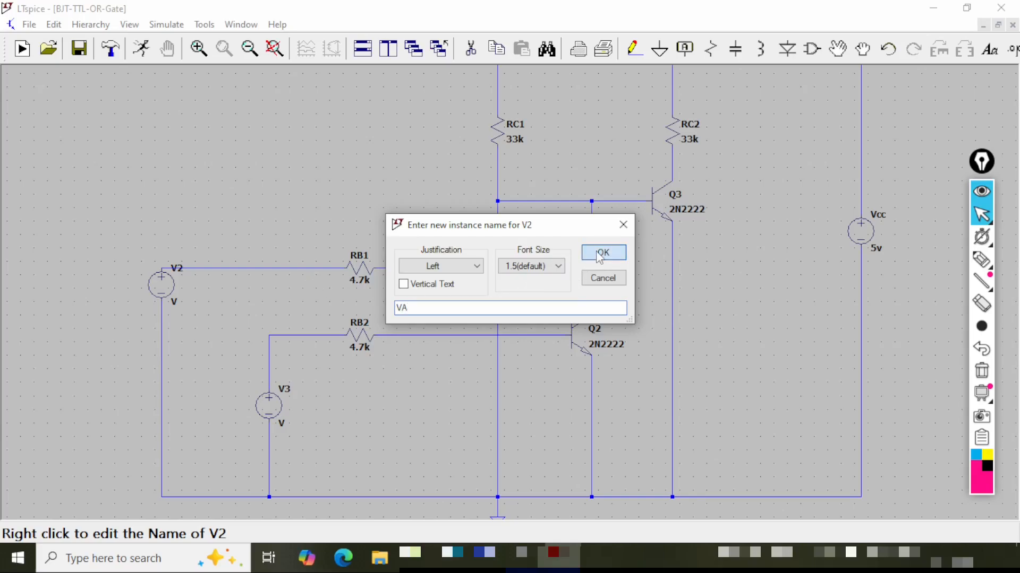
right_click(286, 394)
type("VB")
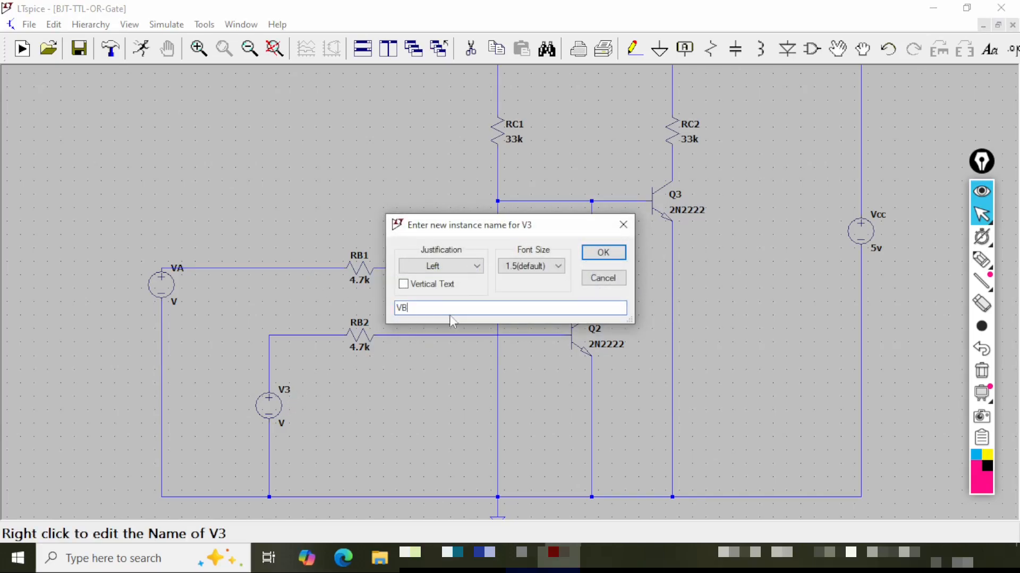
left_click(596, 257)
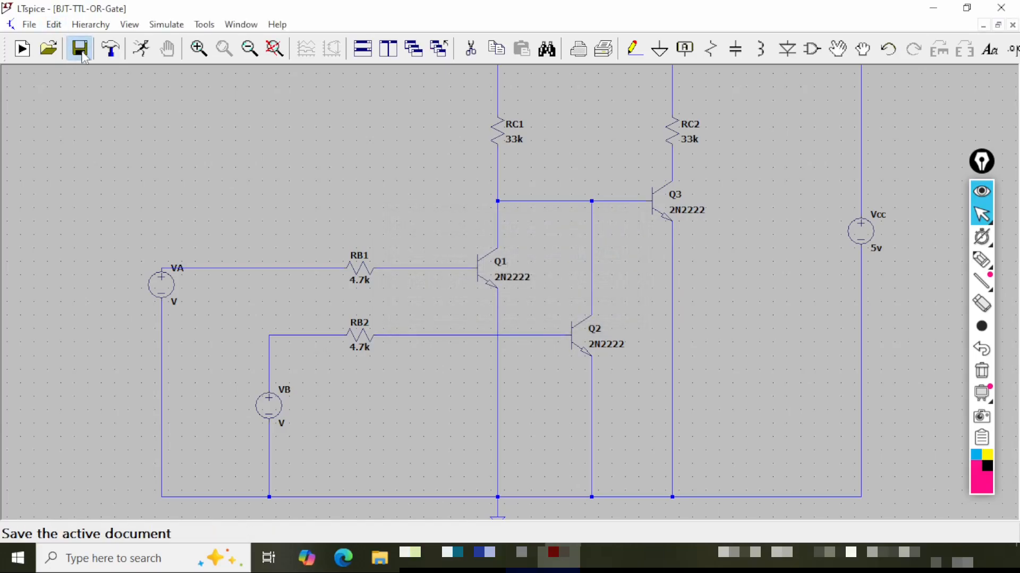
Make source VA a PULSE function with initial voltage 0, on voltage 5 and delay 2u.
right_click(162, 286)
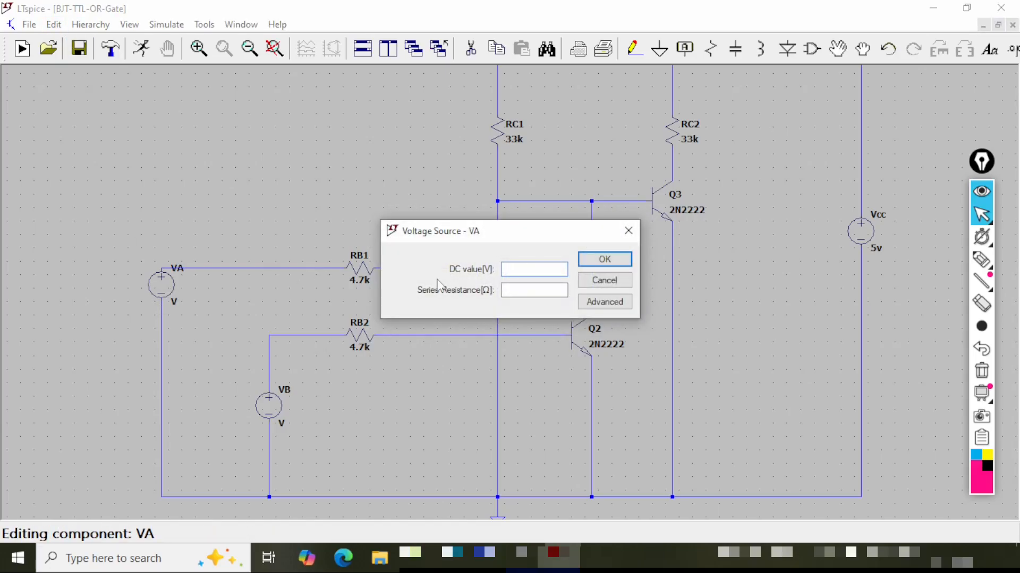
left_click(589, 302)
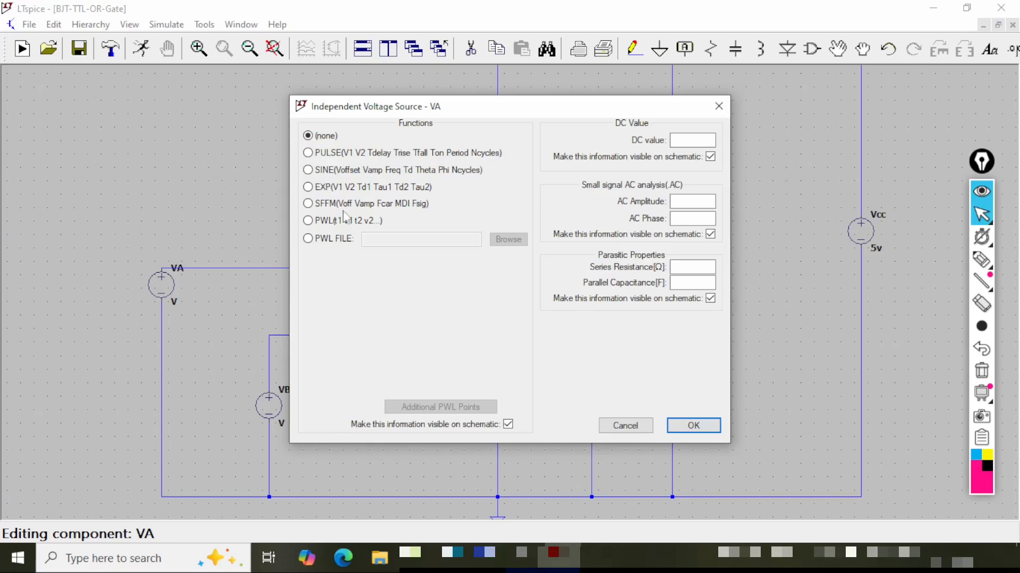
left_click(348, 153)
left_click(473, 272)
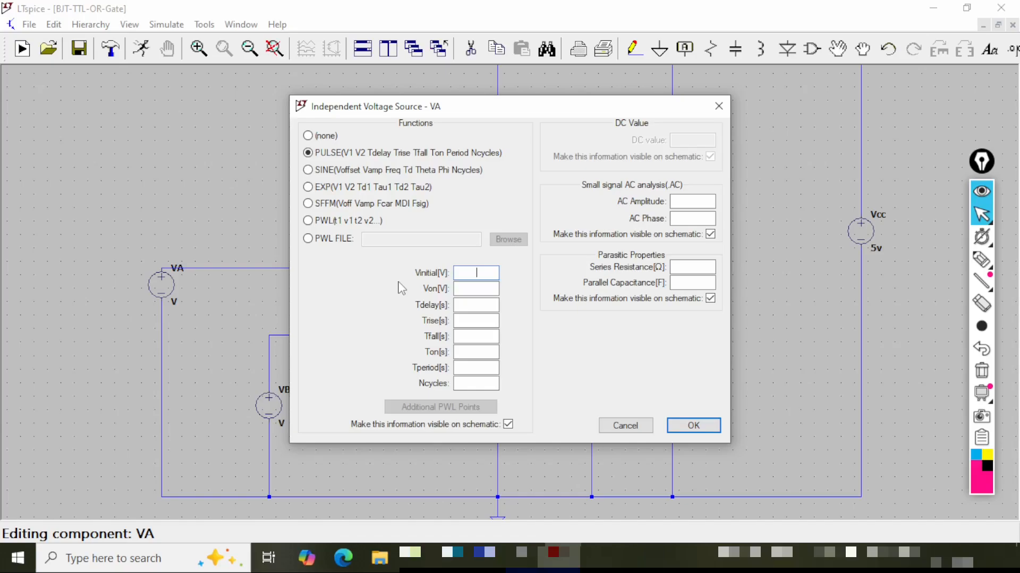
type("0")
key("Tab")
type("5")
type("2u")
Complete VA's pulse with rise and fall times 1f, on time 4u and period 8u, and save the schematic.
left_click(476, 320)
type("1f")
key("Tab")
type("1")
key("Tab")
type("4u")
left_click(488, 274)
left_click(486, 321)
left_click(487, 352)
left_click(693, 426)
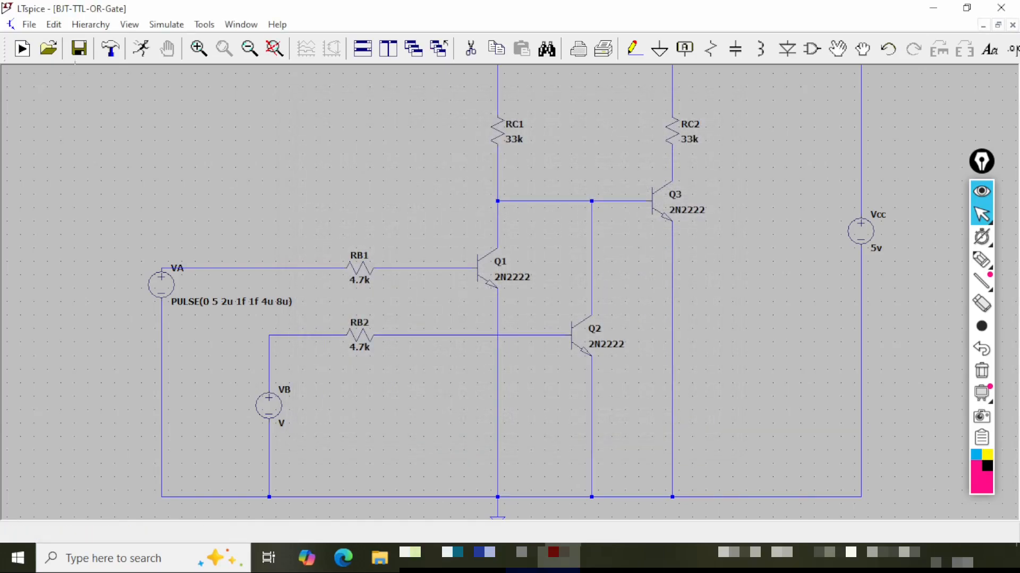
left_click(79, 48)
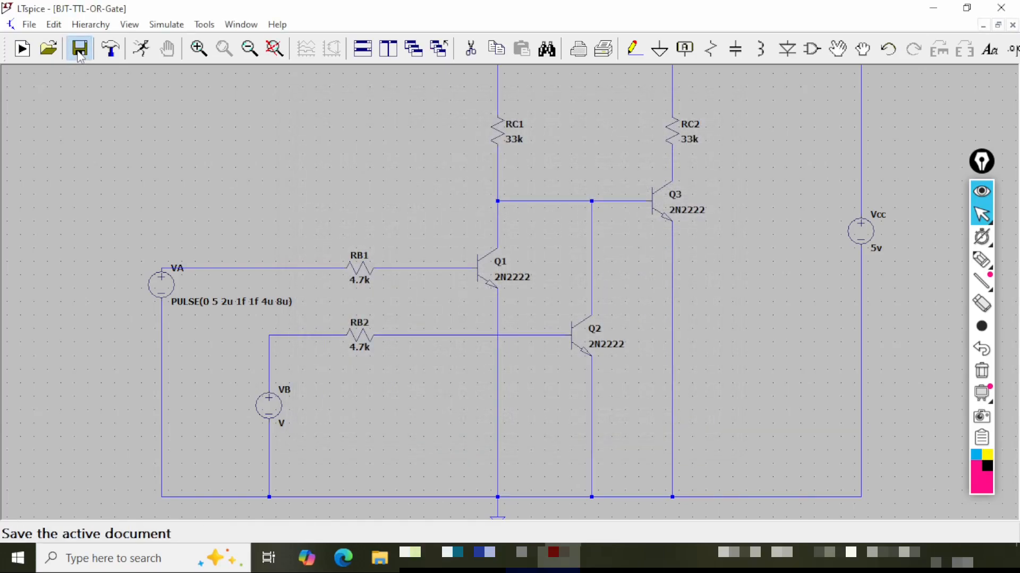
Make source VB a PULSE function with initial voltage 0, on voltage 5, delay 1u, rise and fall 1f, on time 2u and period 4u.
right_click(276, 406)
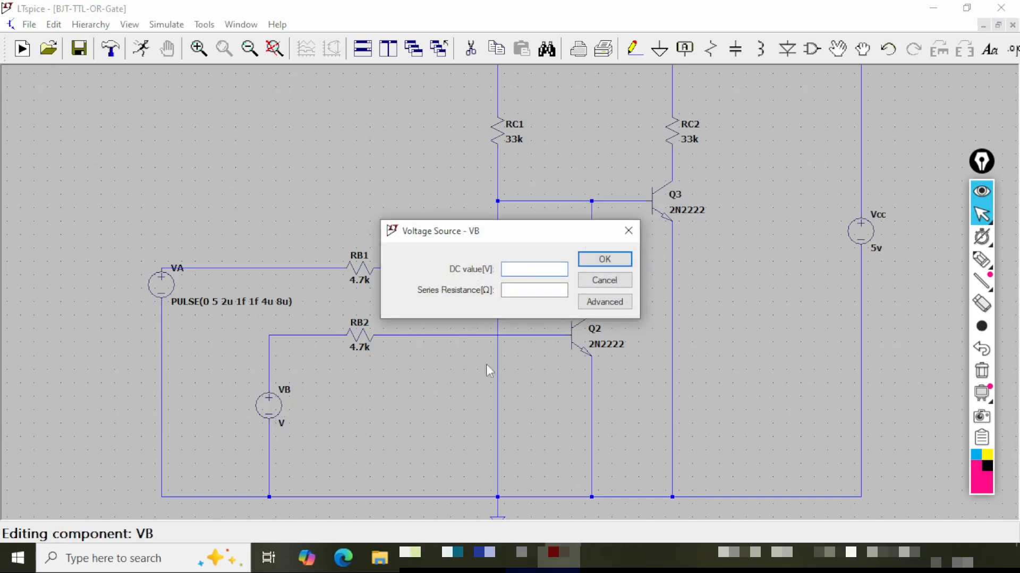
left_click(602, 301)
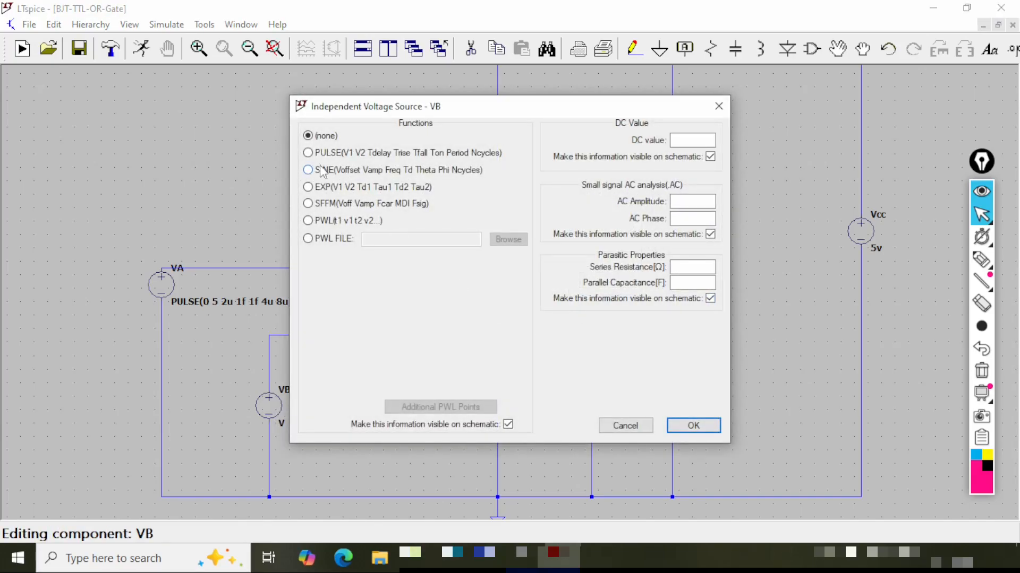
left_click(308, 153)
left_click(477, 273)
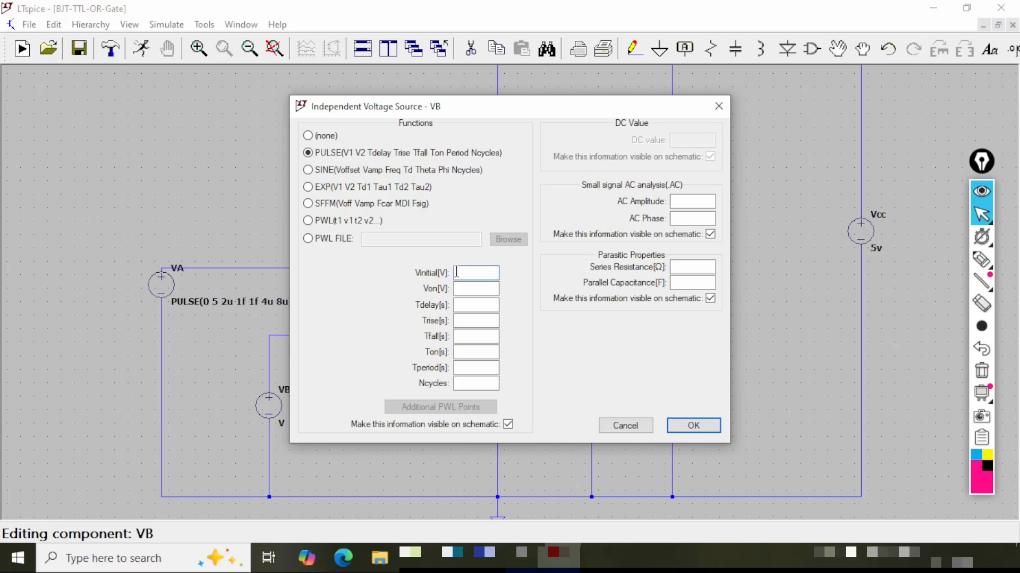
type("0")
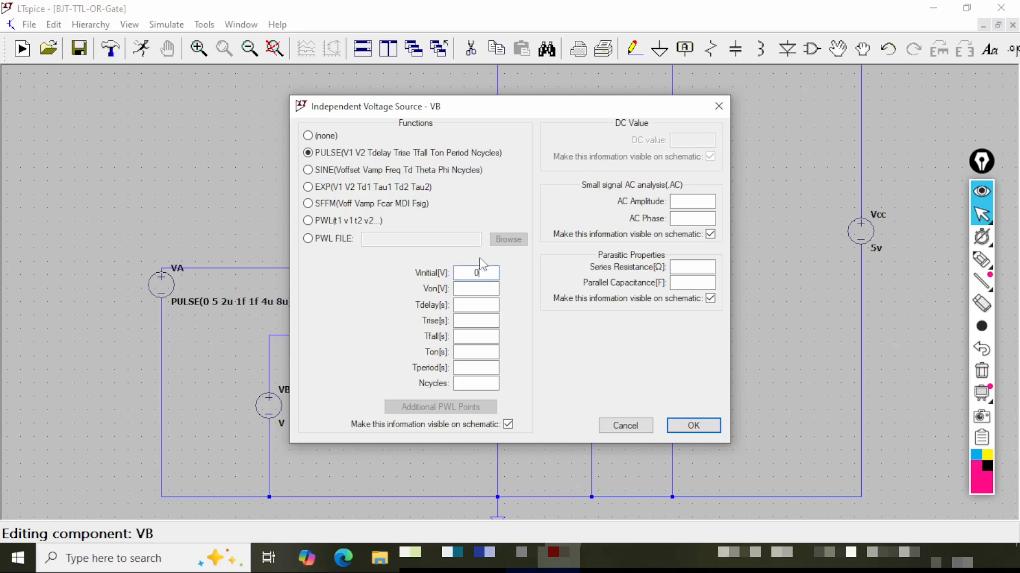
left_click(467, 286)
left_click(479, 305)
left_click(472, 350)
left_click(476, 383)
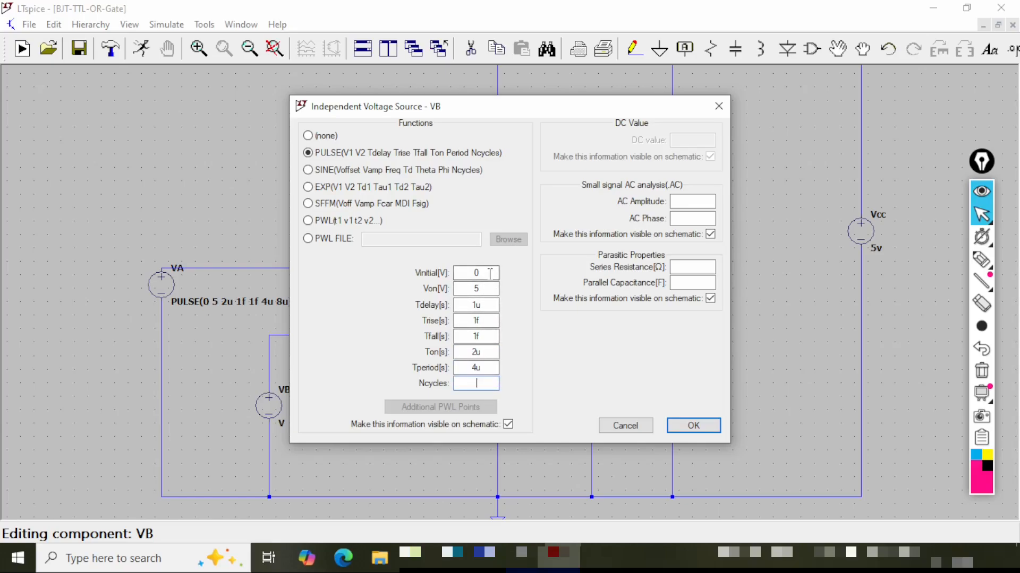
left_click(481, 305)
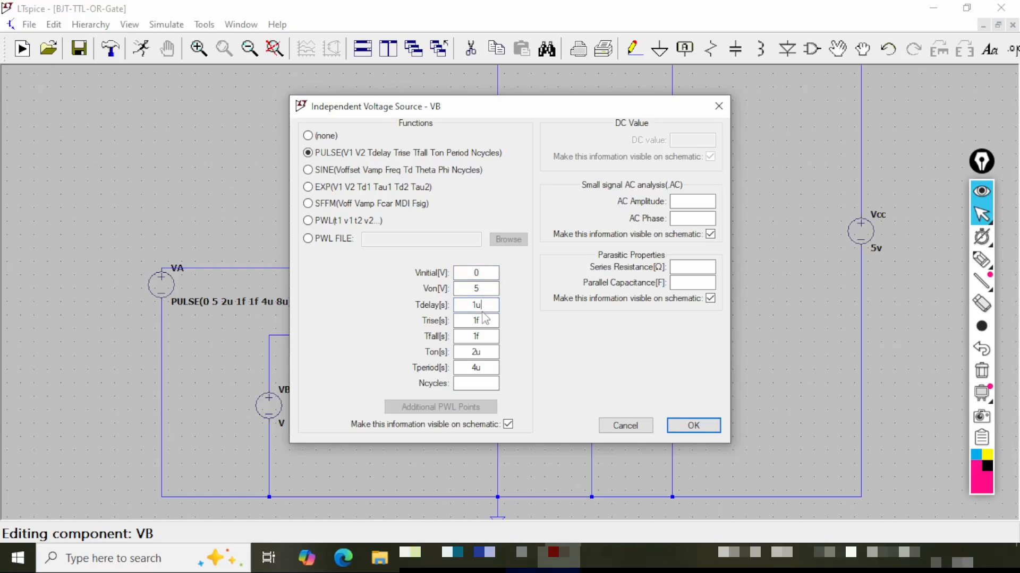
left_click(481, 352)
left_click(482, 370)
left_click(694, 426)
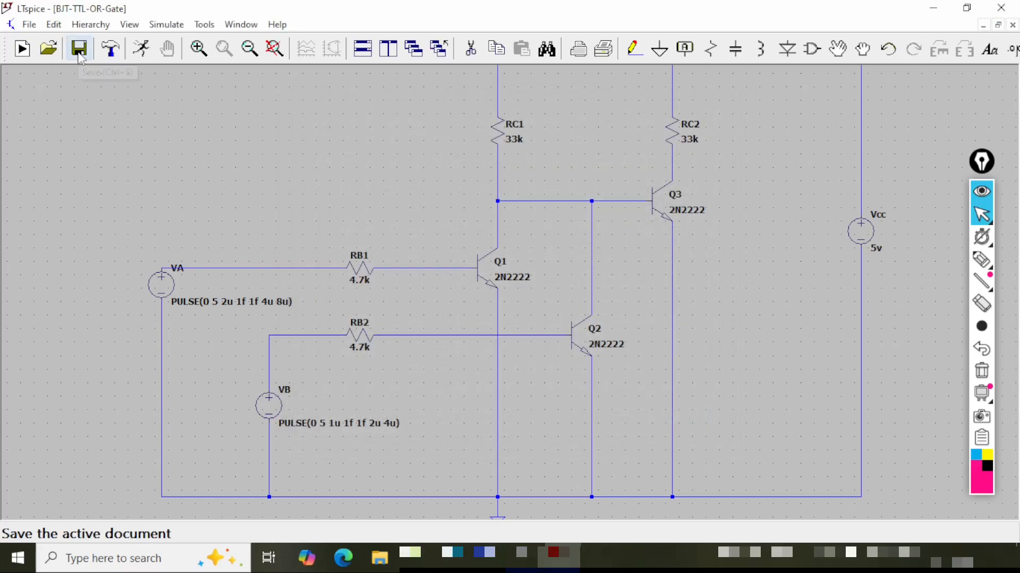
Place a net label named OUT, with the output port type, beside the collector line of Q3.
scroll(510, 292, "down", 2)
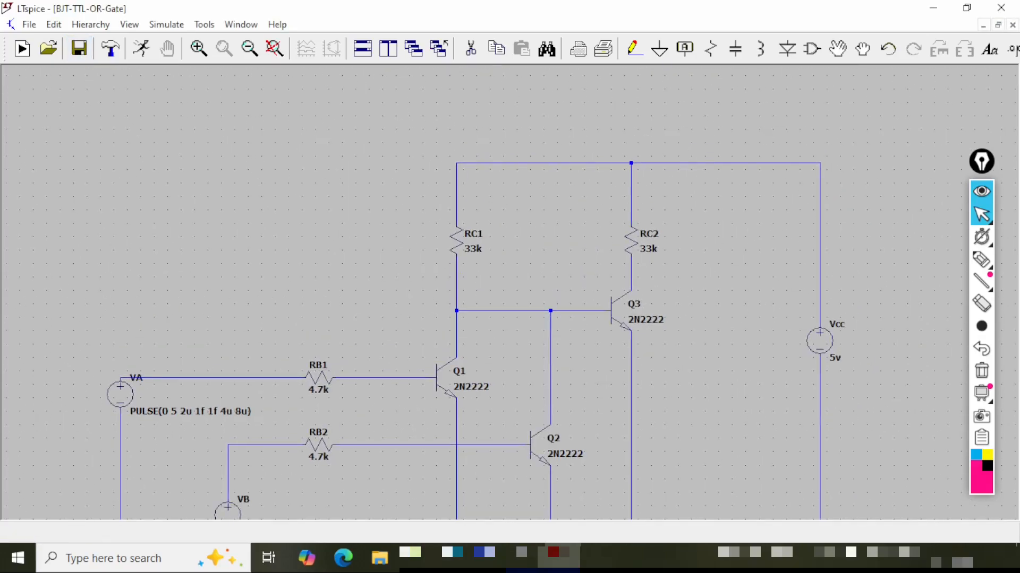
scroll(510, 292, "up", 3)
left_click_drag(510, 292, 505, 289)
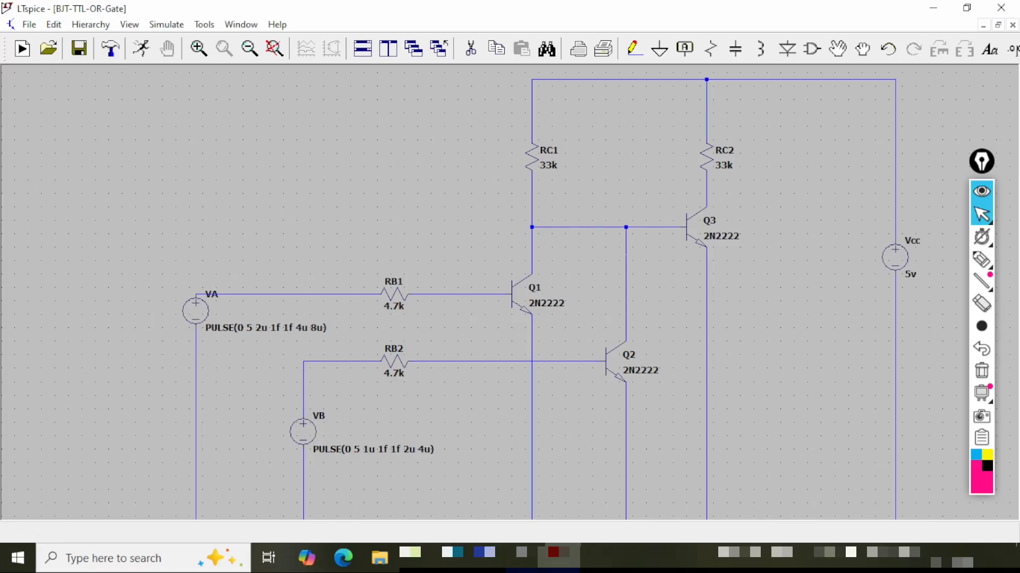
left_click(690, 51)
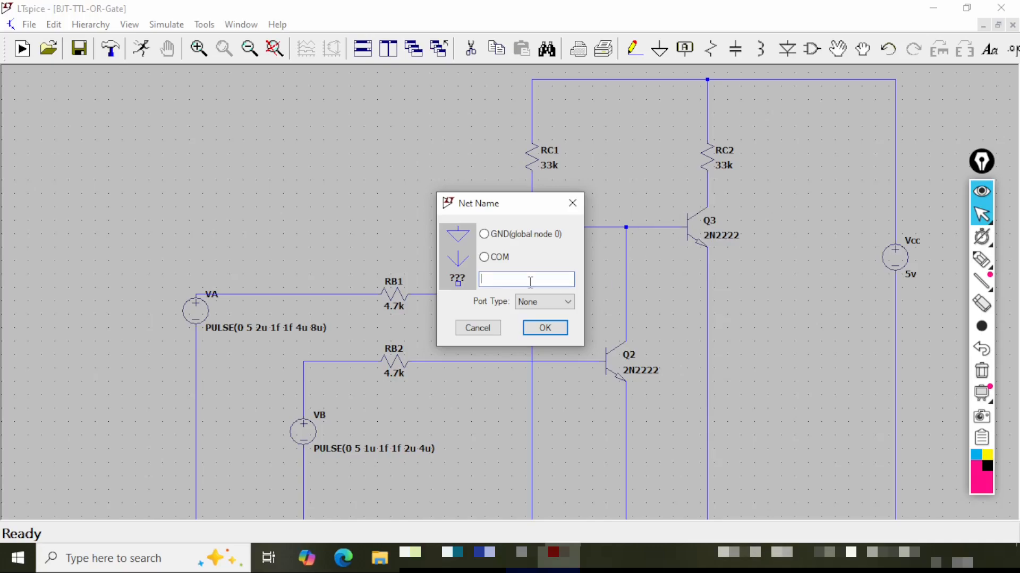
type("OUT")
left_click(545, 301)
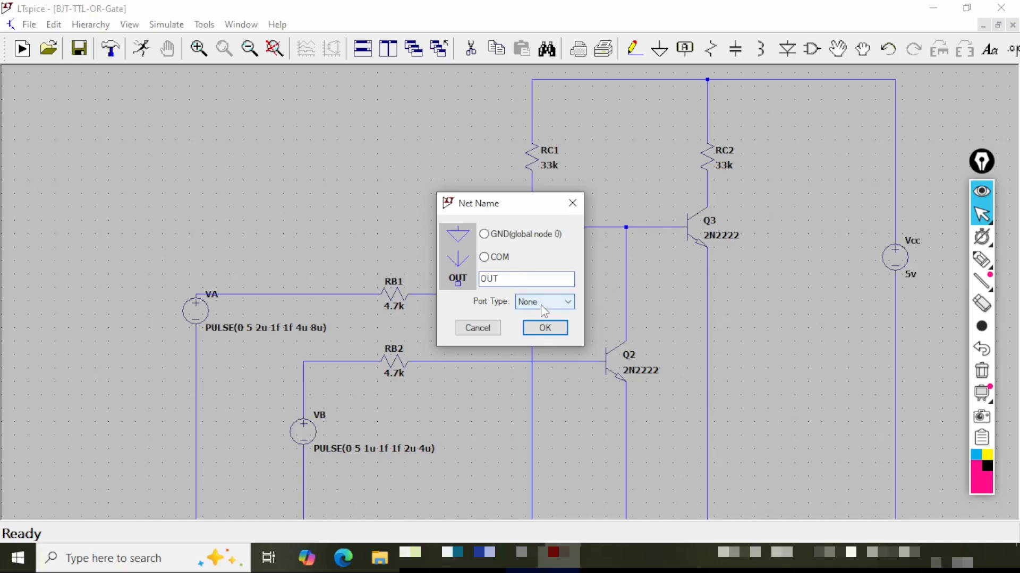
left_click(542, 335)
left_click(547, 330)
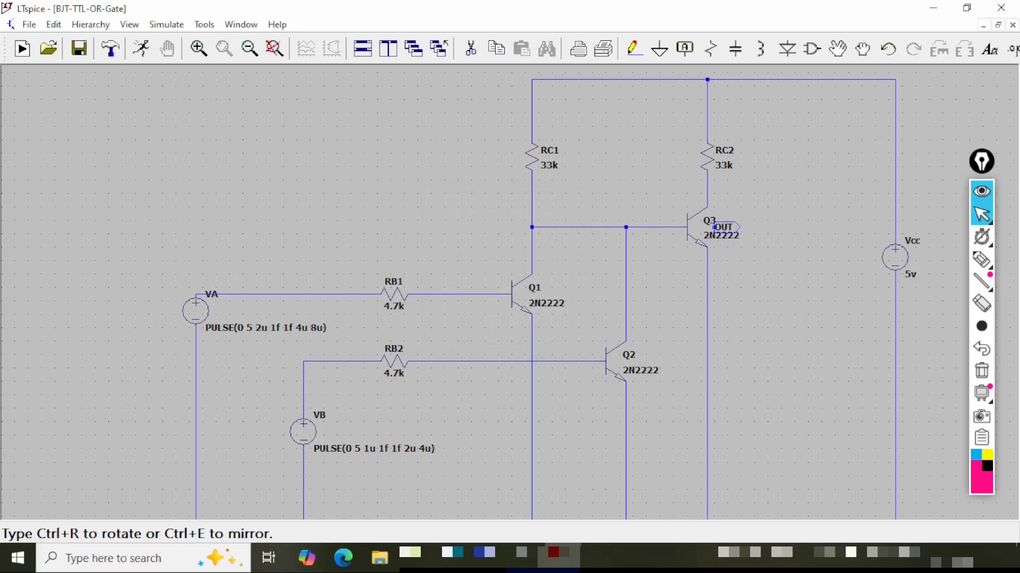
left_click(767, 194)
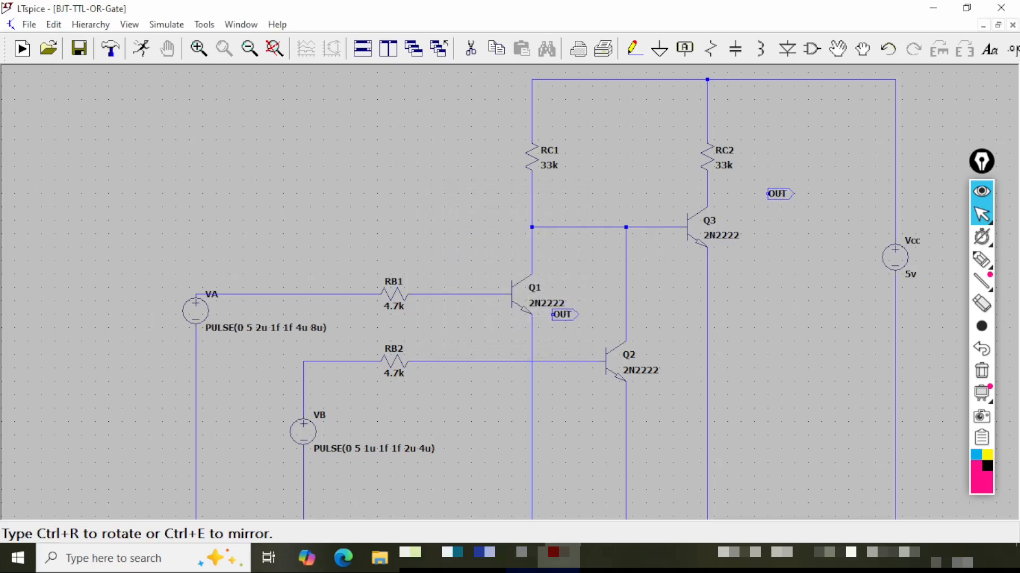
key("Escape")
Wire the OUT label to the node between RC2 and the collector of Q3.
key("F3")
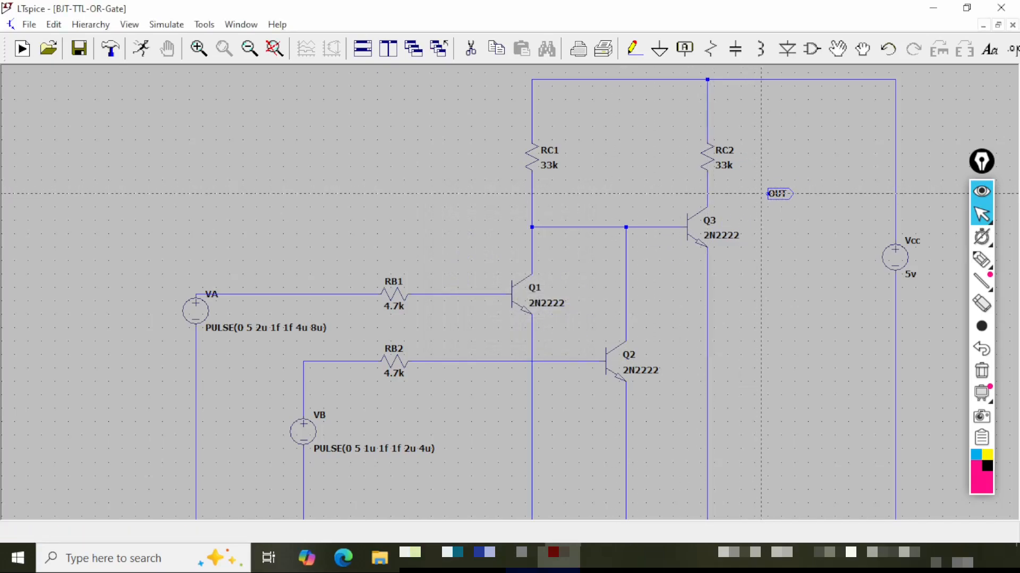
left_click(767, 194)
left_click(707, 193)
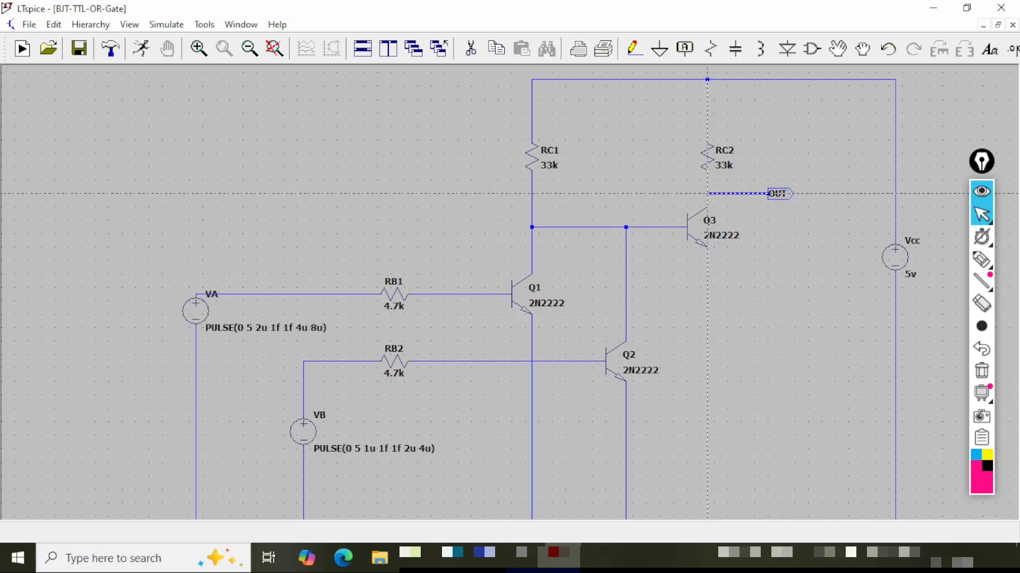
key("Escape")
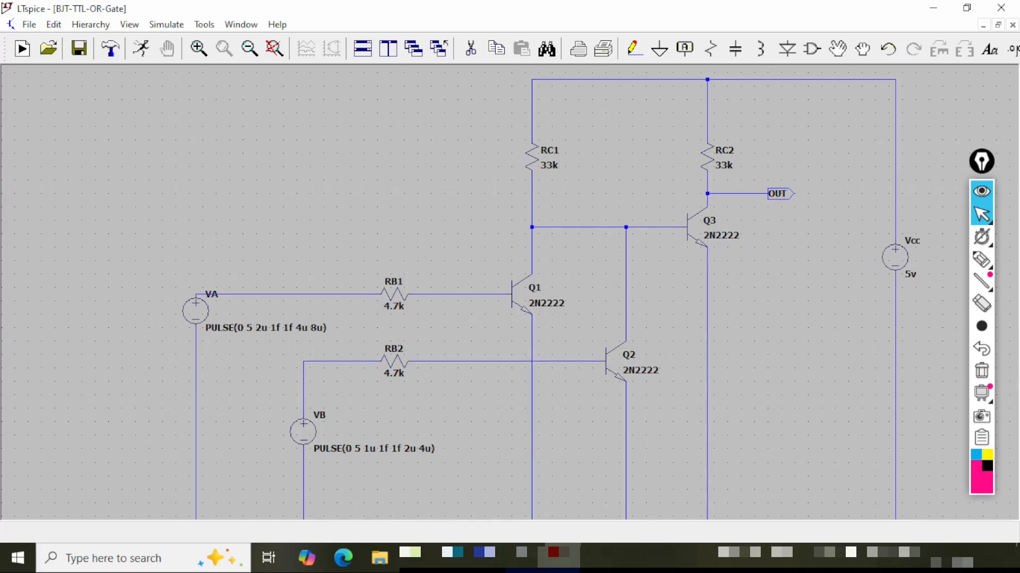
Place a mirrored net label named VA, with the input port type, on the wire below source VA.
left_click(685, 48)
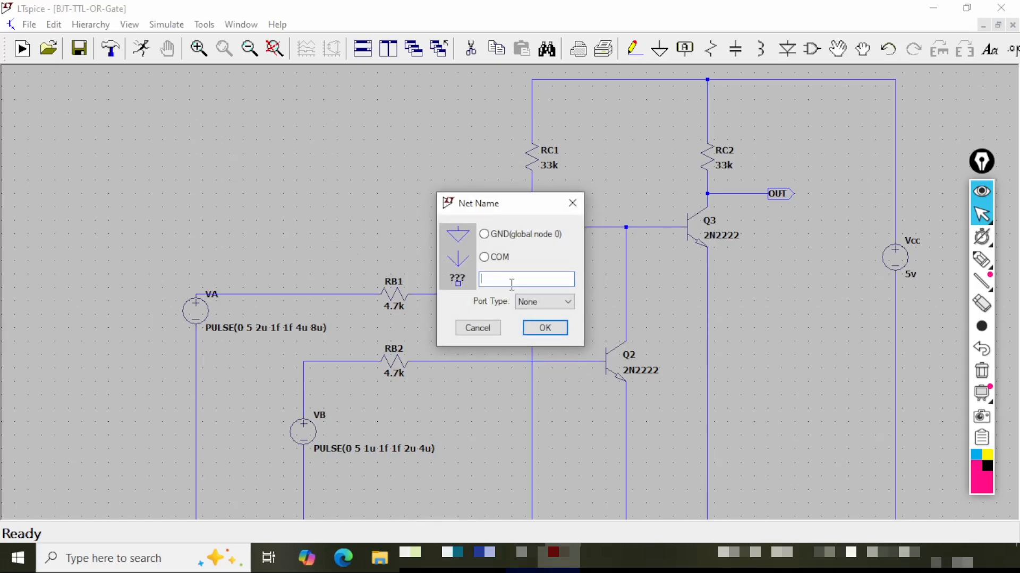
type("VA")
left_click(547, 301)
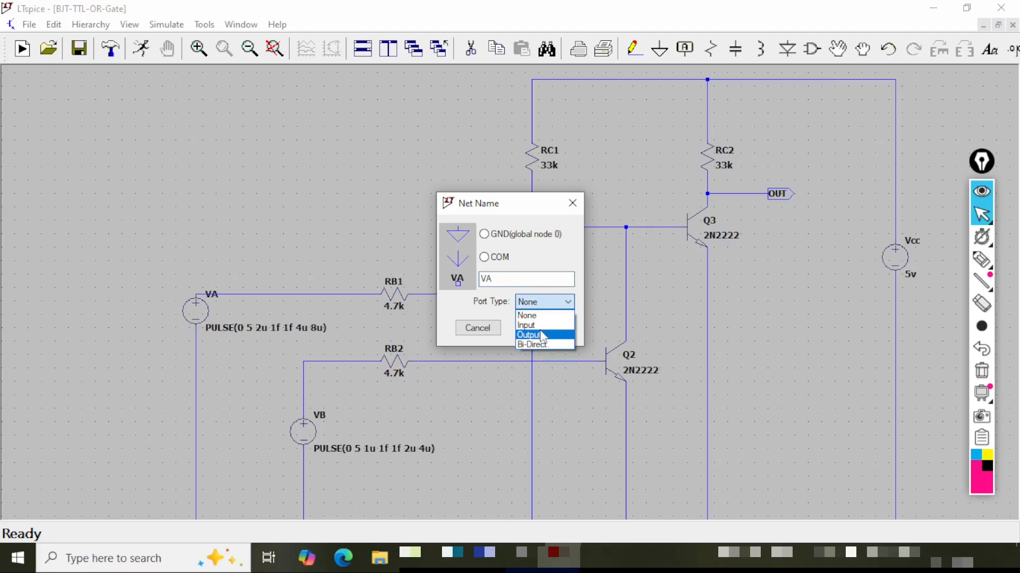
left_click(542, 325)
left_click(545, 328)
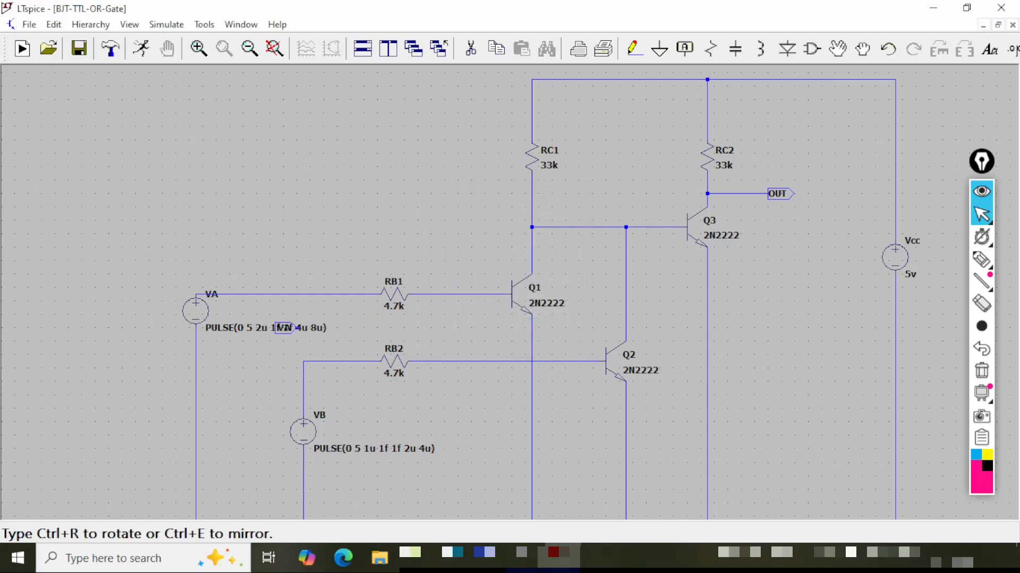
key("ctrl+e")
left_click(197, 368)
Place a mirrored net label named VB, with the input port type, on the wire above source VB, and save the schematic.
left_click(685, 48)
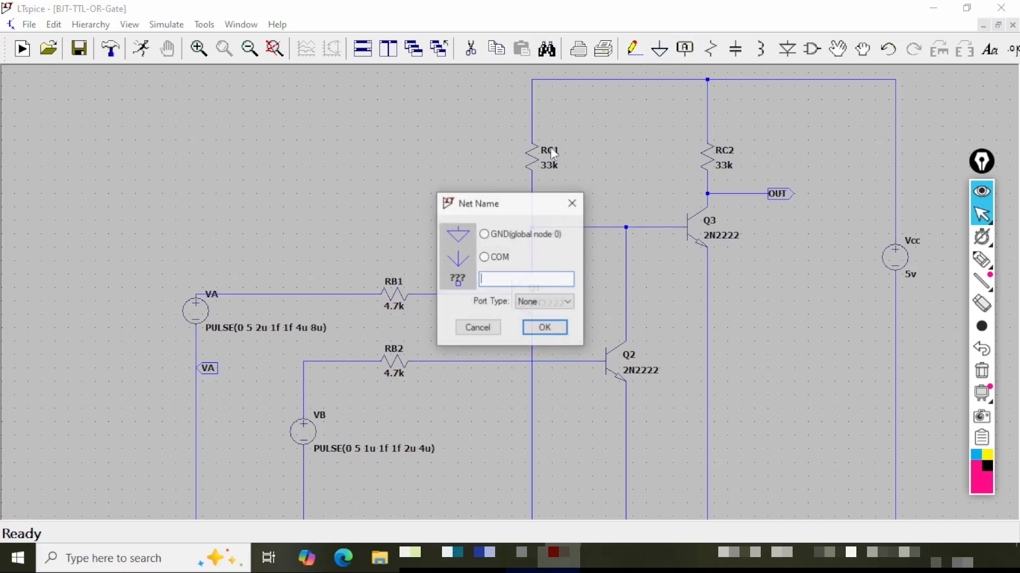
type("VB")
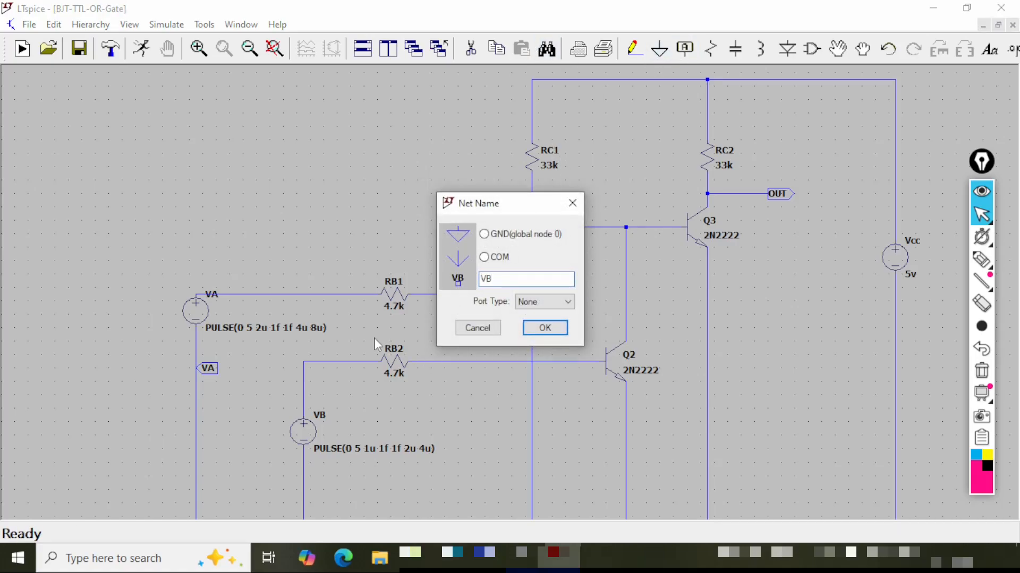
left_click(547, 302)
left_click(537, 325)
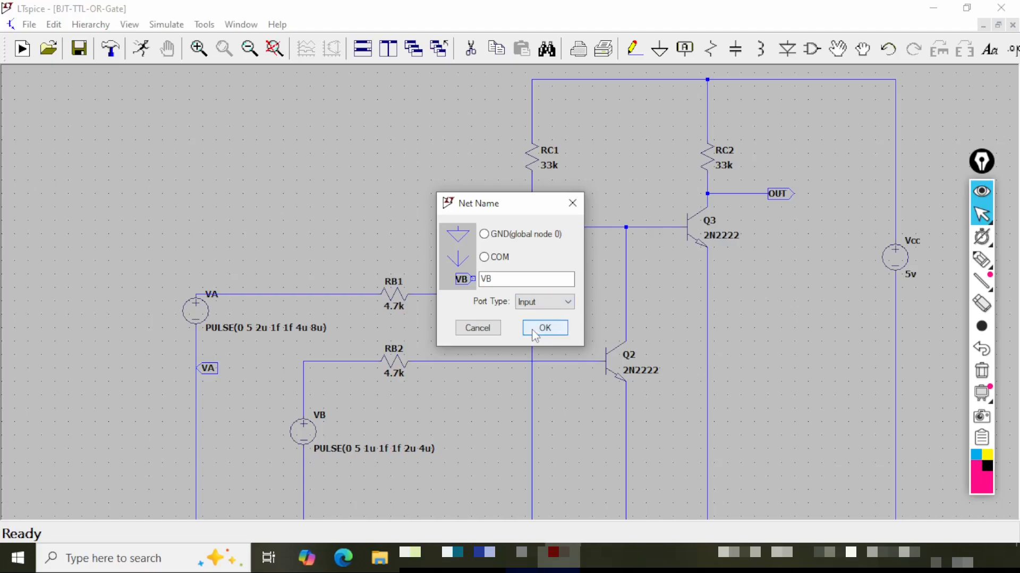
left_click(538, 326)
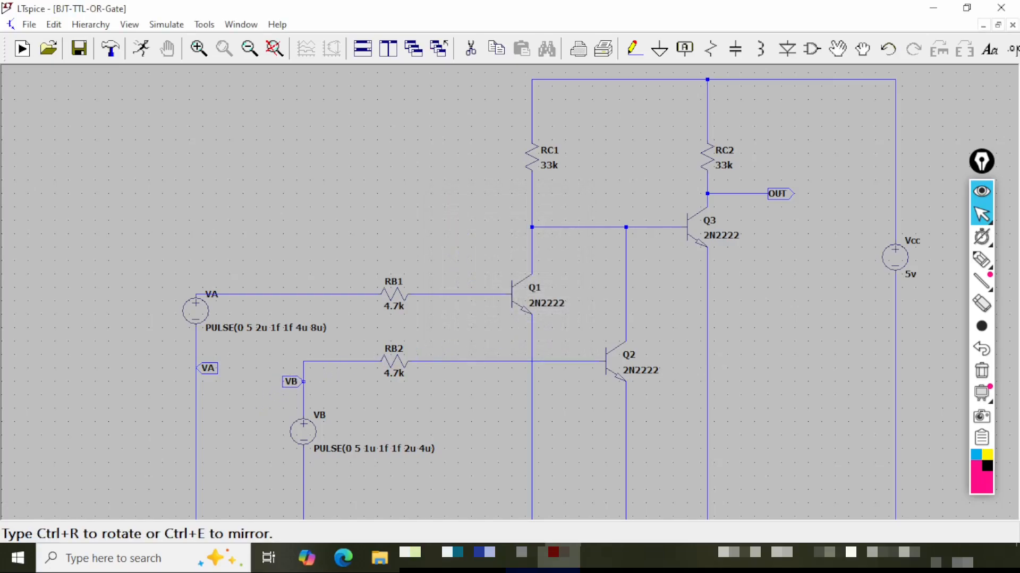
key("ctrl+e")
left_click(303, 381)
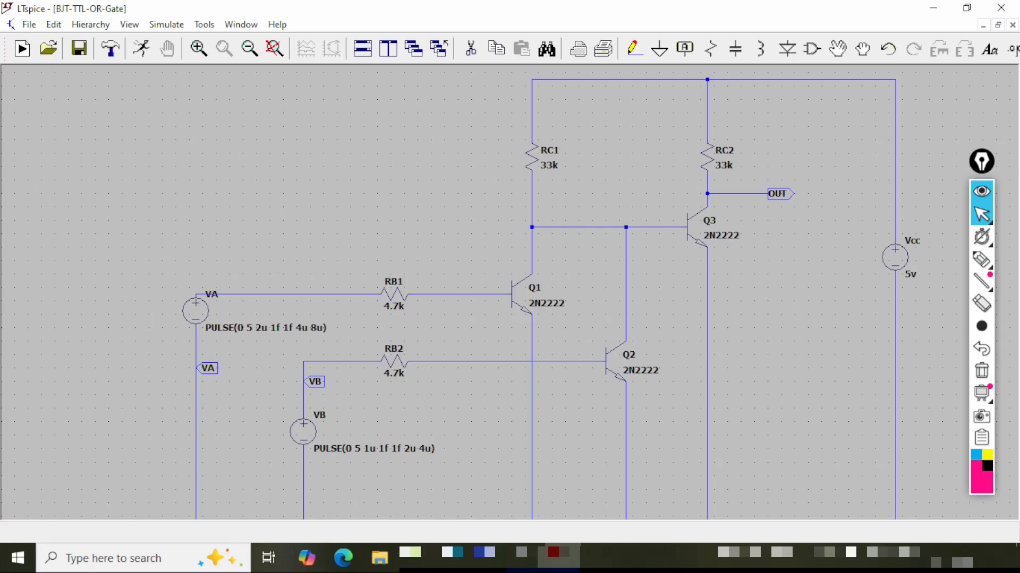
left_click_drag(531, 437, 448, 425)
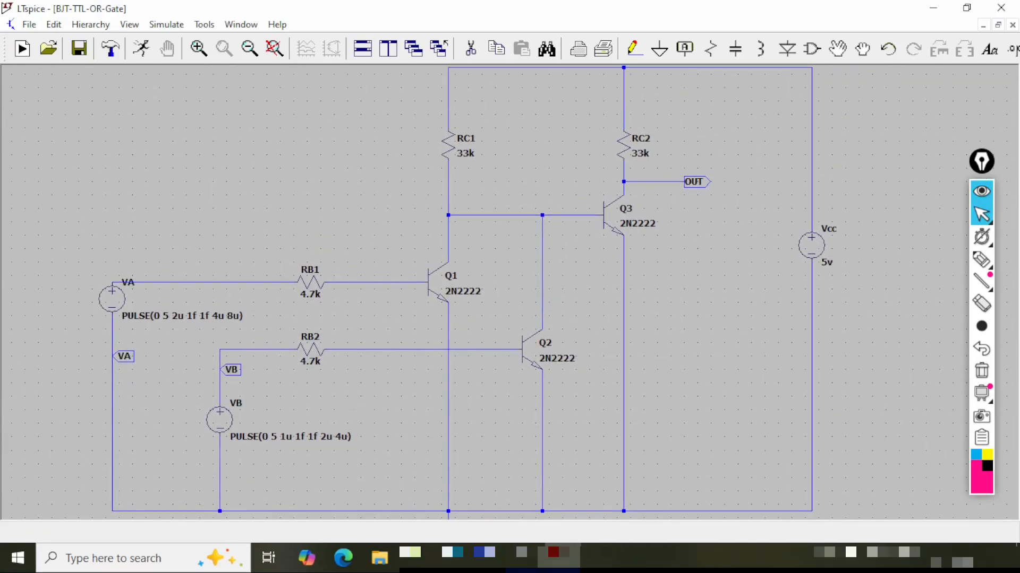
left_click(83, 55)
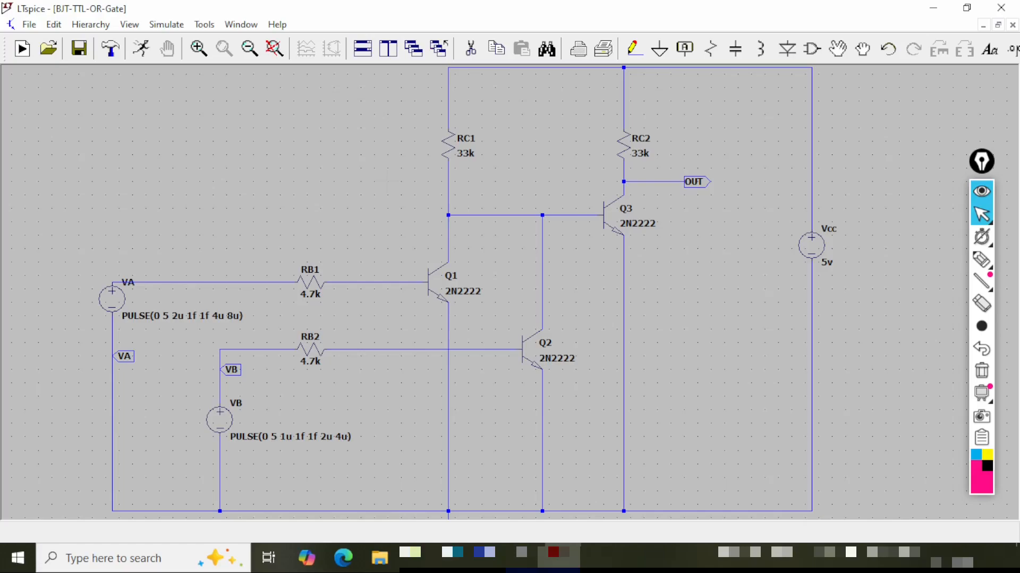
Add a .tran SPICE directive to the schematic, below the ground line near source VA.
left_click(1013, 50)
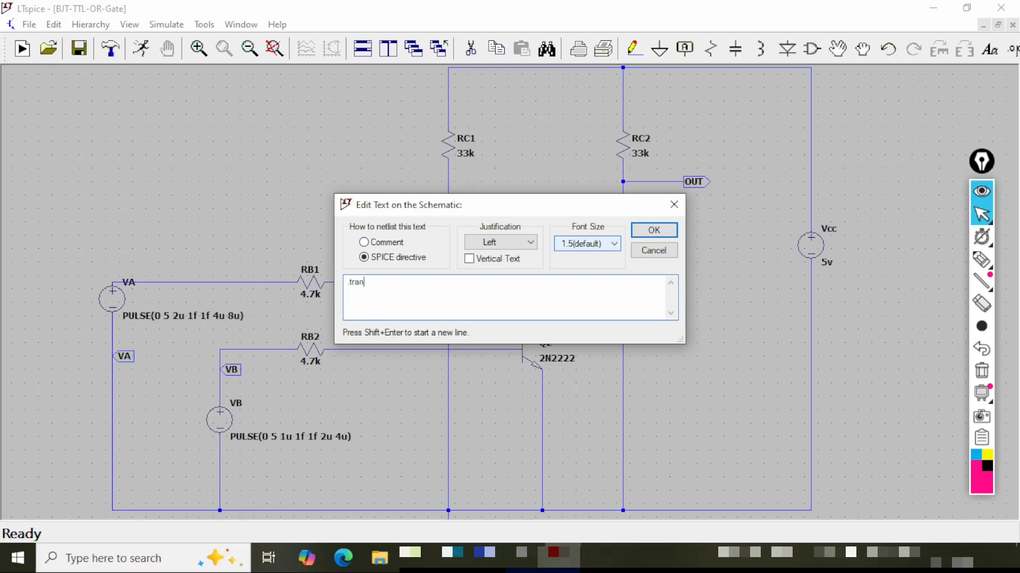
left_click(654, 230)
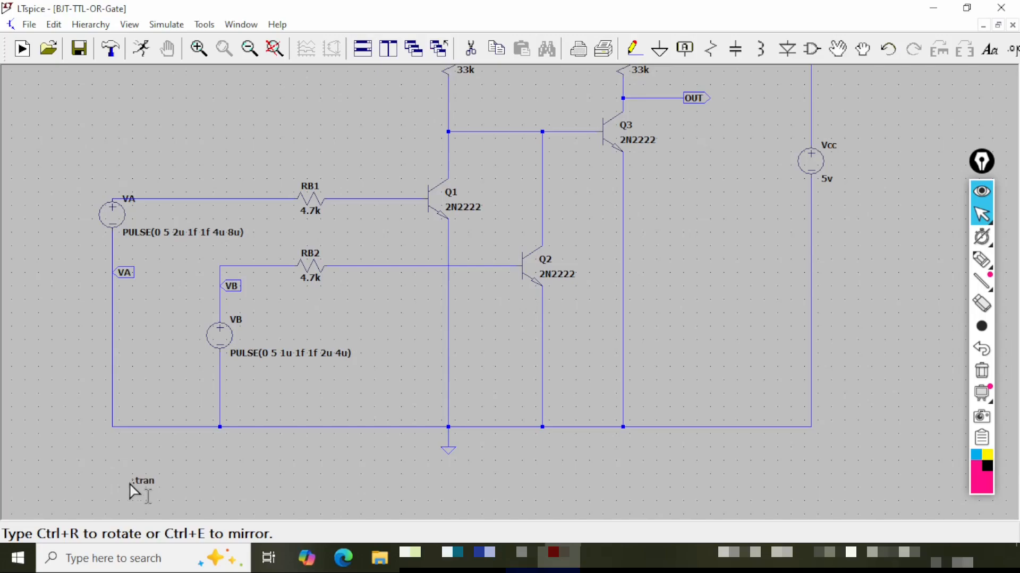
left_click(109, 487)
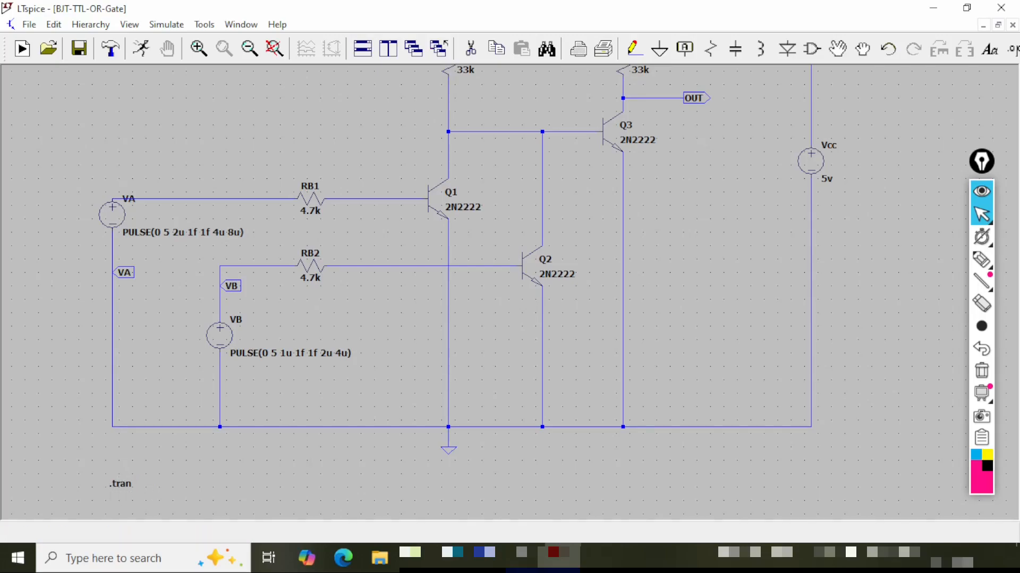
Configure the .tran analysis with stop time 7u, data saving start 0 and maximum timestep 1n, and save the schematic.
right_click(126, 490)
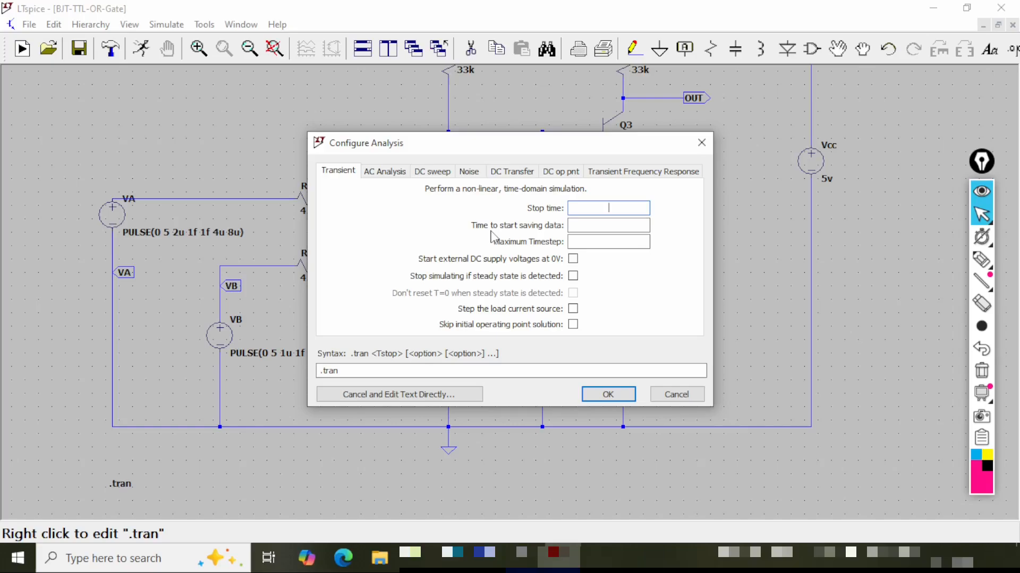
type("7u")
key("Tab")
type("0")
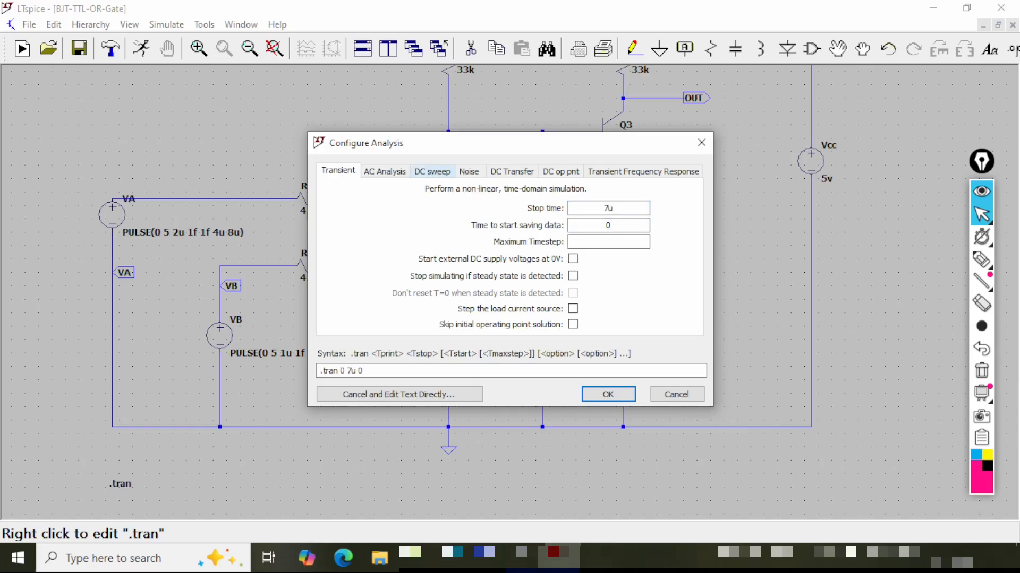
key("Tab")
type("1n")
left_click(476, 370)
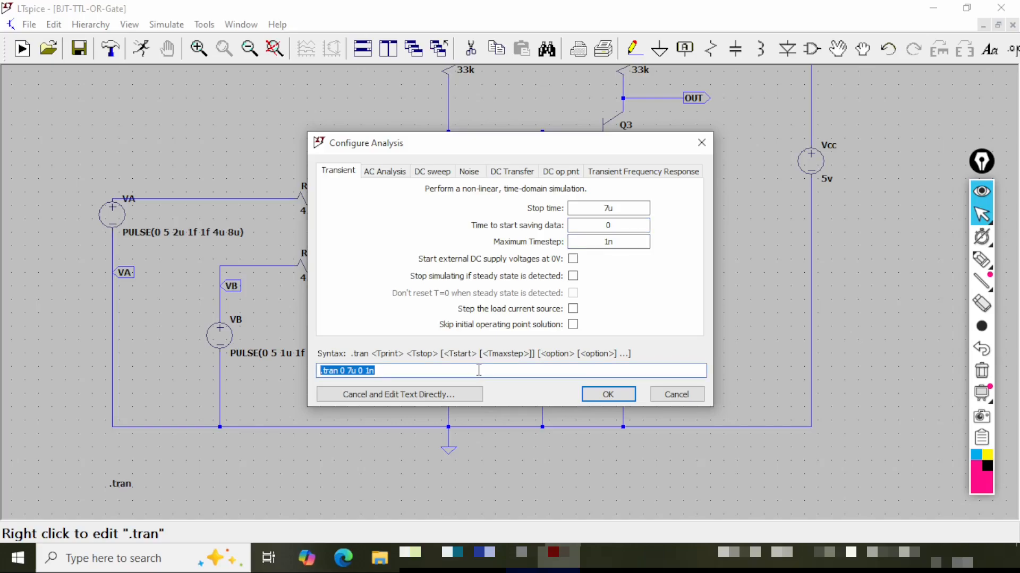
left_click(610, 396)
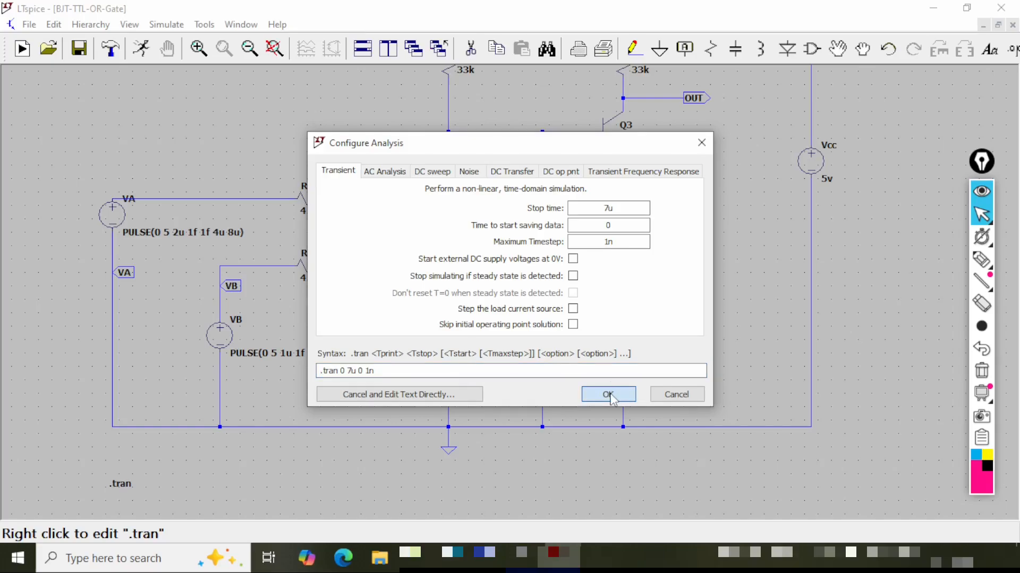
left_click(610, 397)
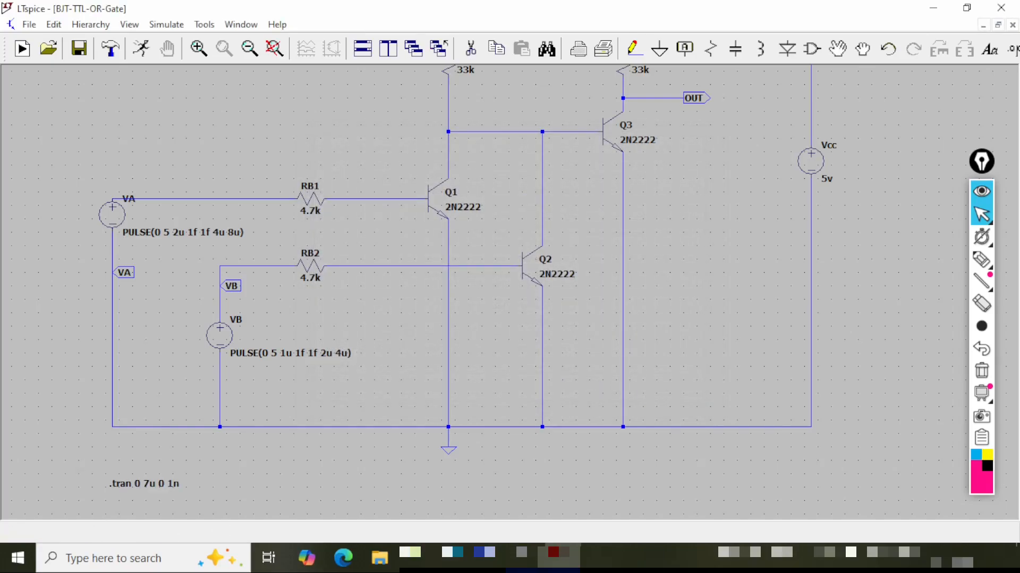
left_click(80, 49)
Add a .ic SPICE directive just above the .tran line and save the schematic.
key("s")
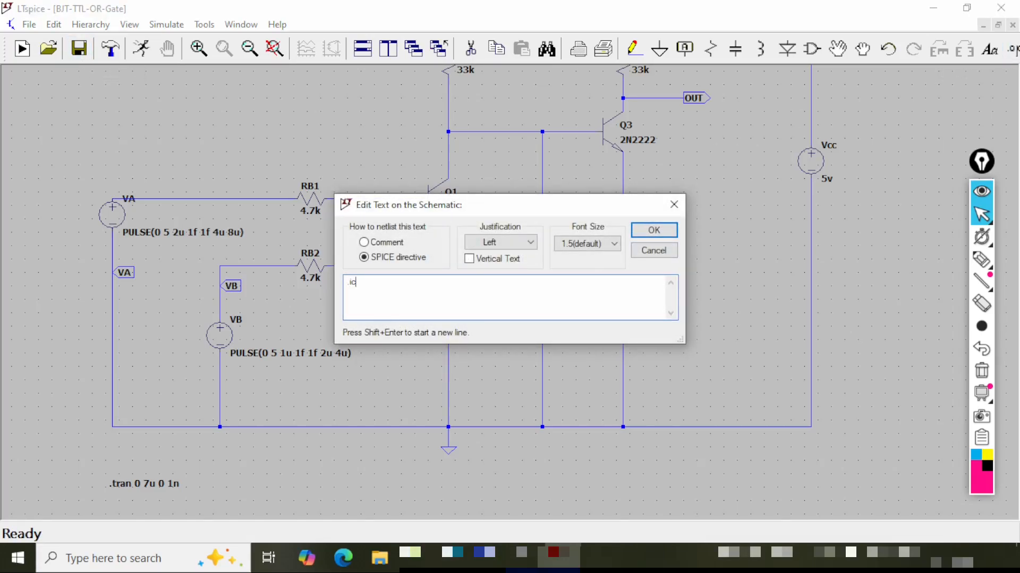
left_click(653, 230)
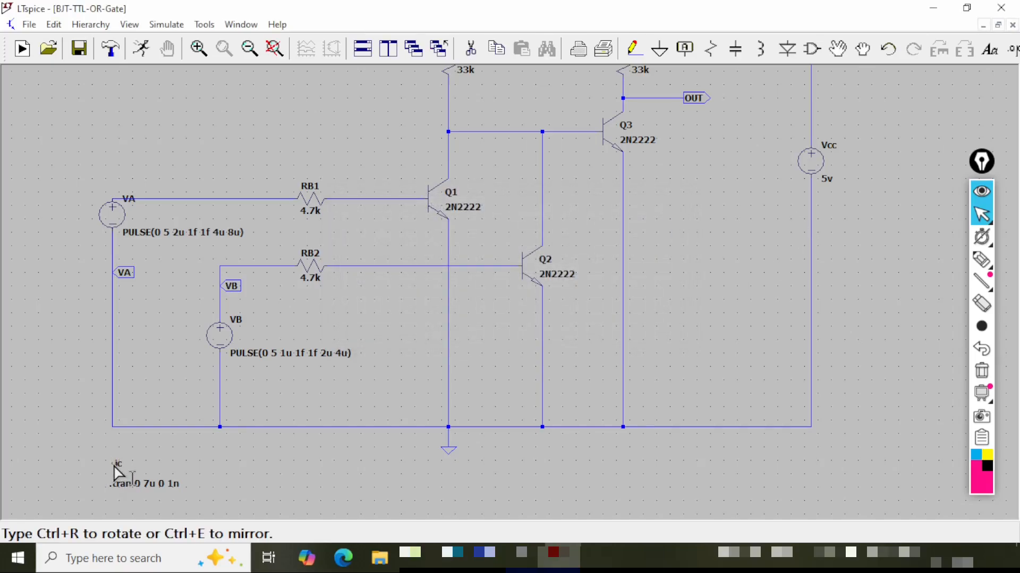
left_click(113, 466)
left_click(80, 49)
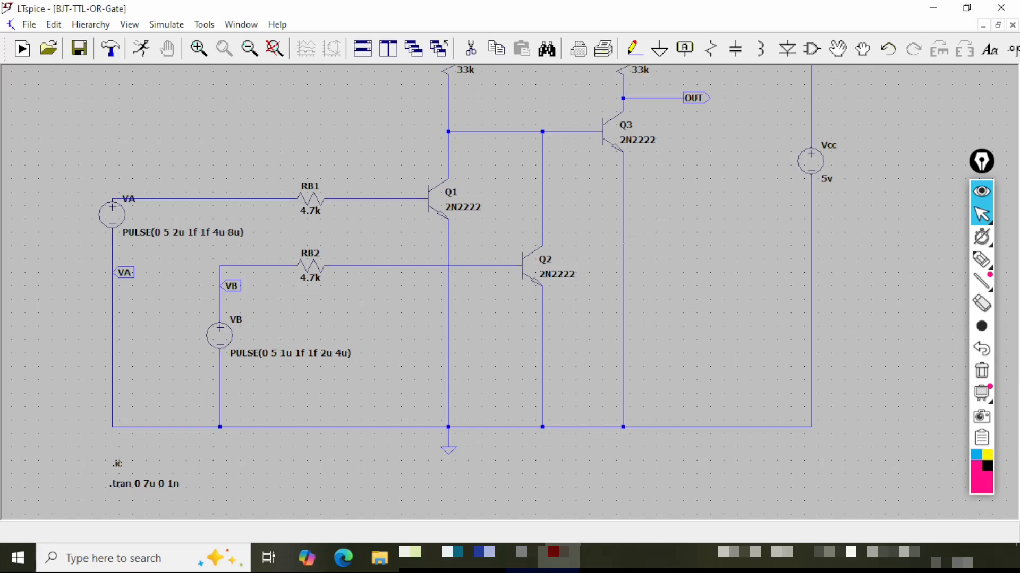
Examine the SPICE netlist's transistor, resistor, source, model, library and analysis lines, and close it.
left_click(129, 24)
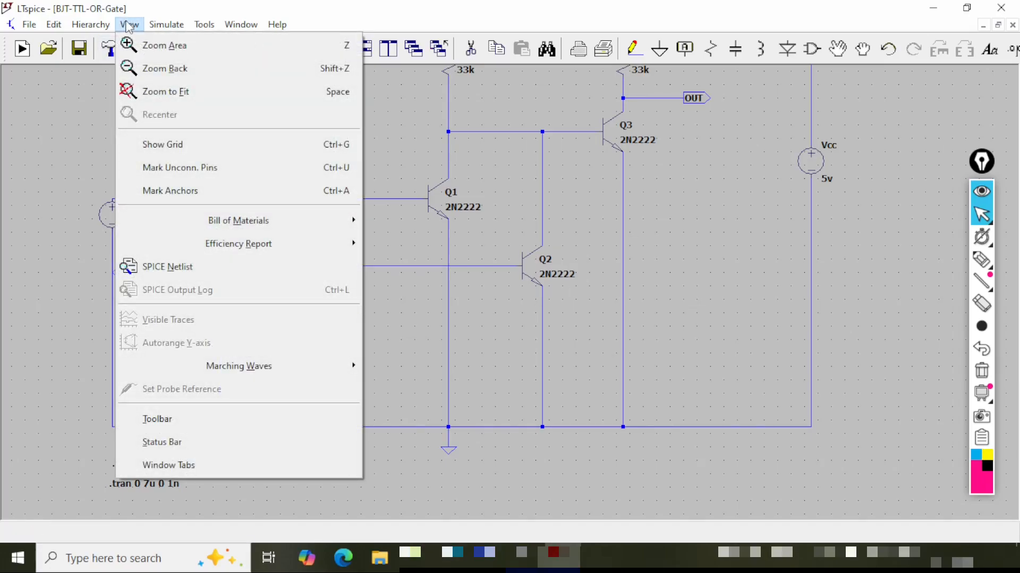
left_click(220, 271)
key("ctrl+shift+3")
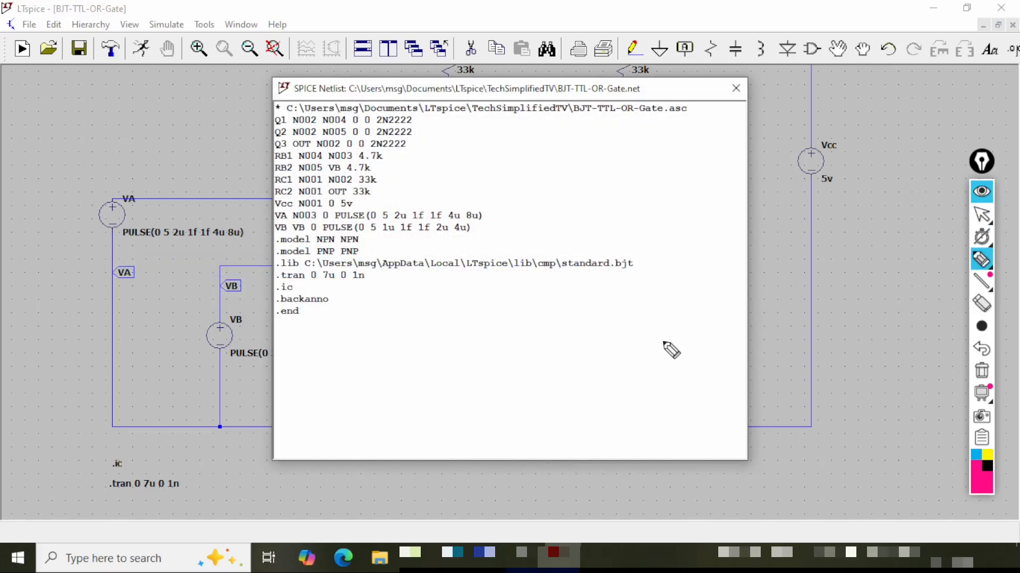
left_click_drag(418, 113, 413, 148)
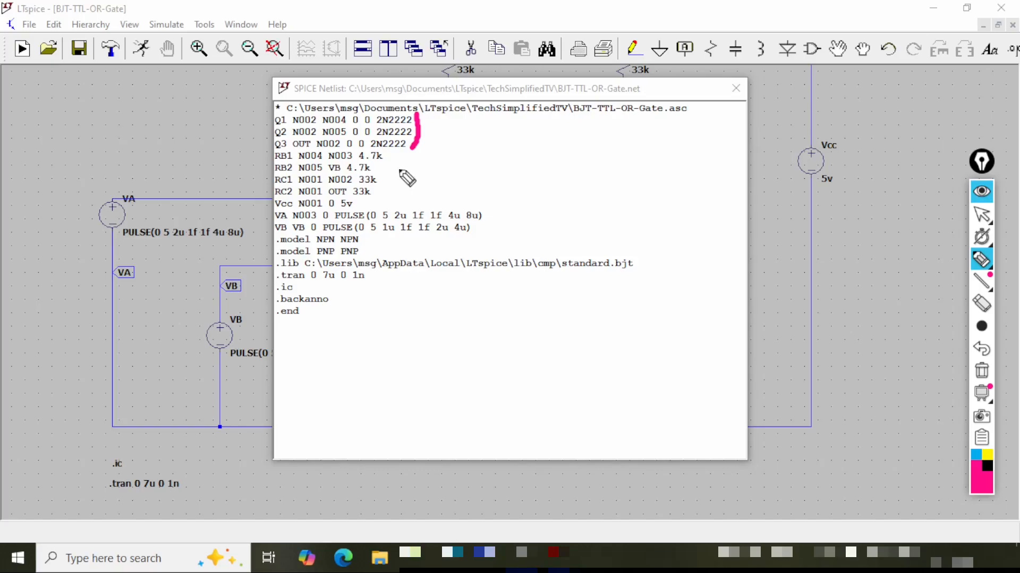
mouse_move(389, 150)
left_mouse_down()
mouse_move(377, 196)
mouse_move(408, 201)
left_mouse_up()
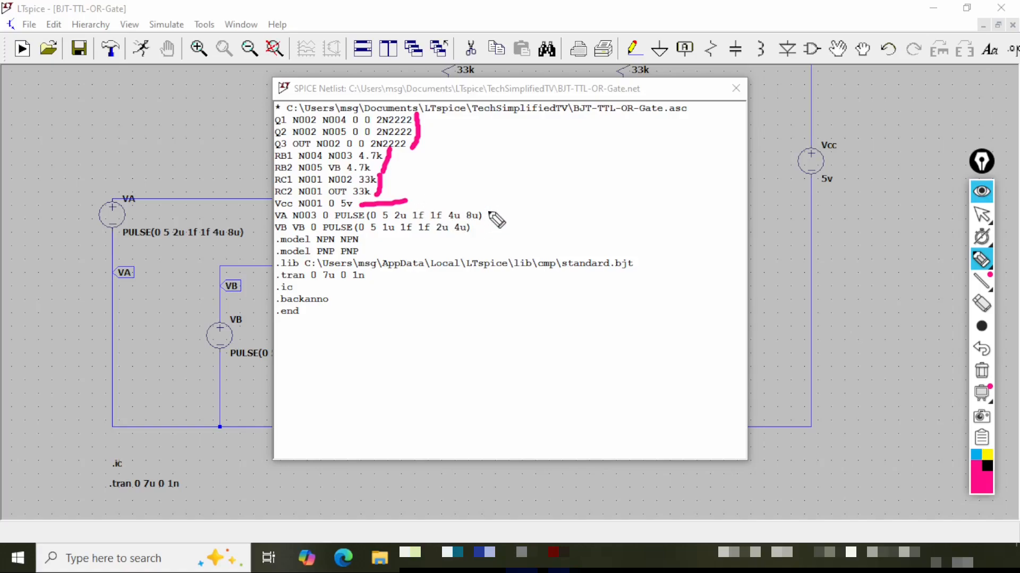
left_click_drag(487, 210, 481, 238)
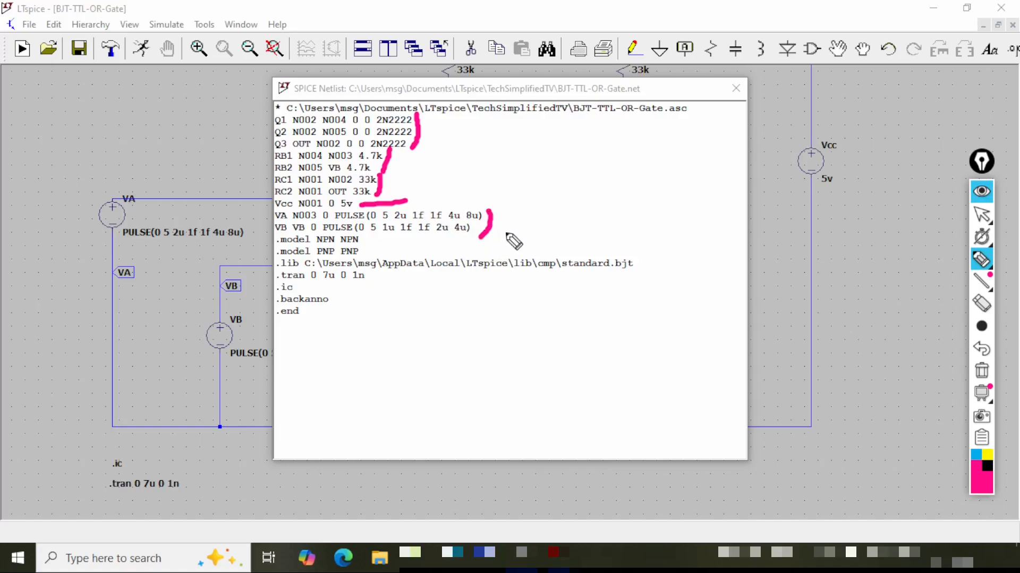
left_click_drag(364, 235, 367, 255)
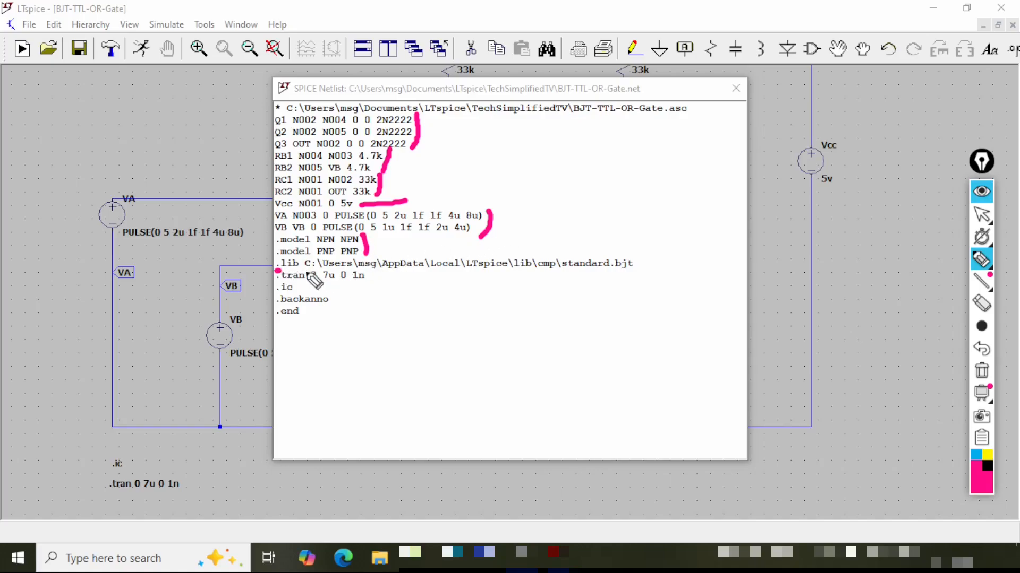
left_click_drag(277, 271, 642, 272)
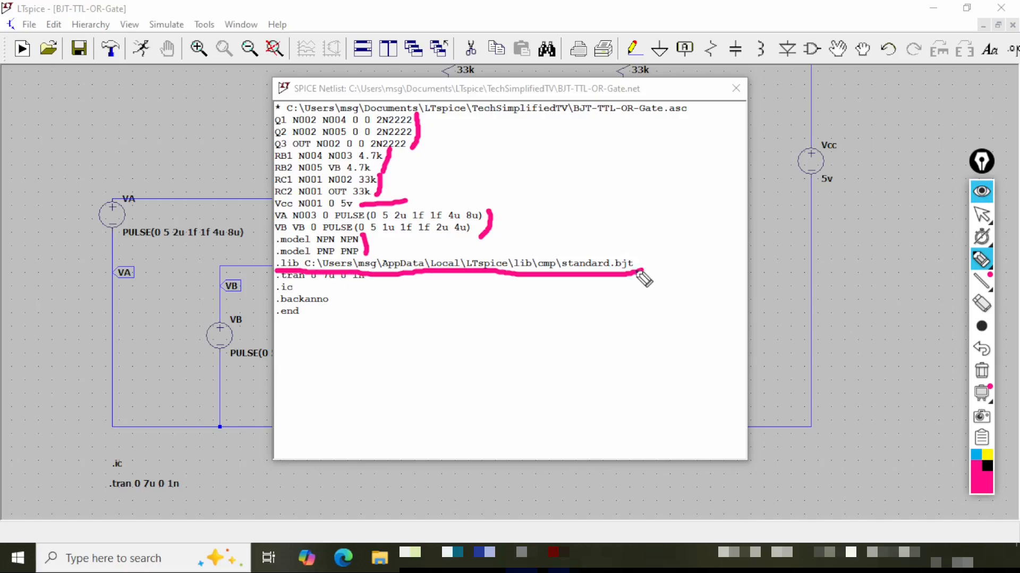
mouse_move(277, 281)
left_mouse_down()
mouse_move(367, 282)
mouse_move(298, 295)
mouse_move(313, 295)
left_mouse_up()
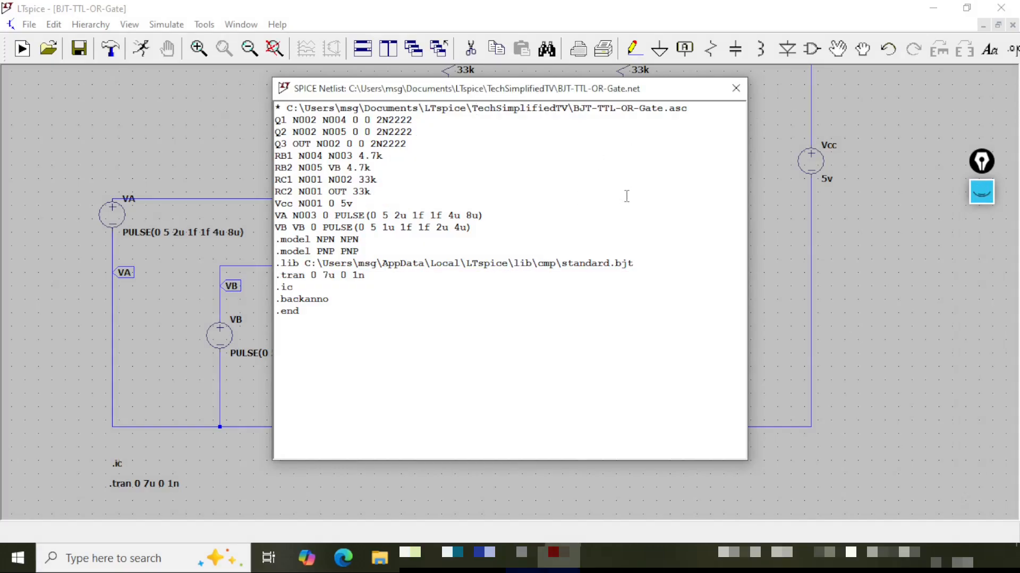
left_click(736, 88)
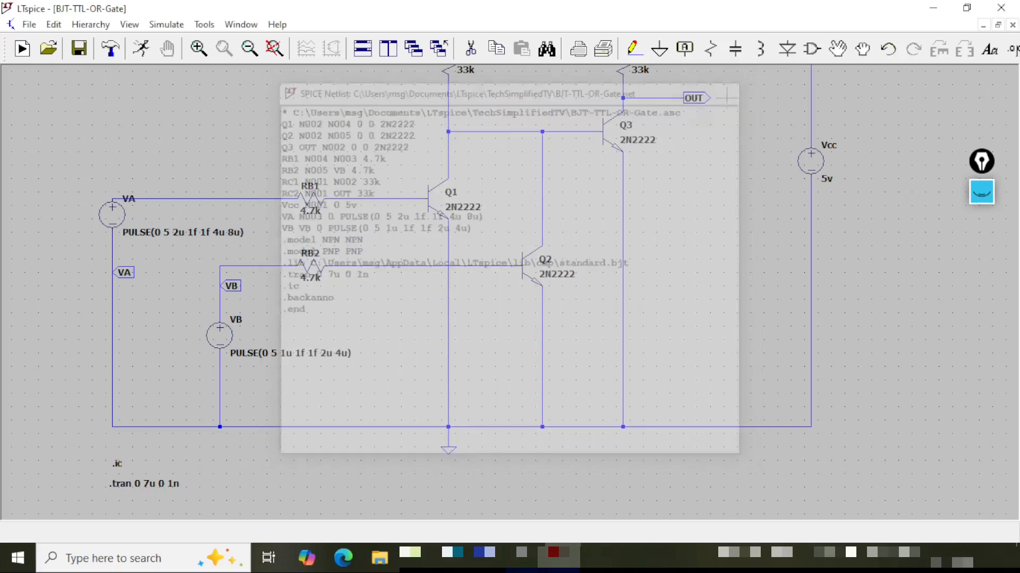
Save the schematic and run the transient simulation.
left_click(78, 55)
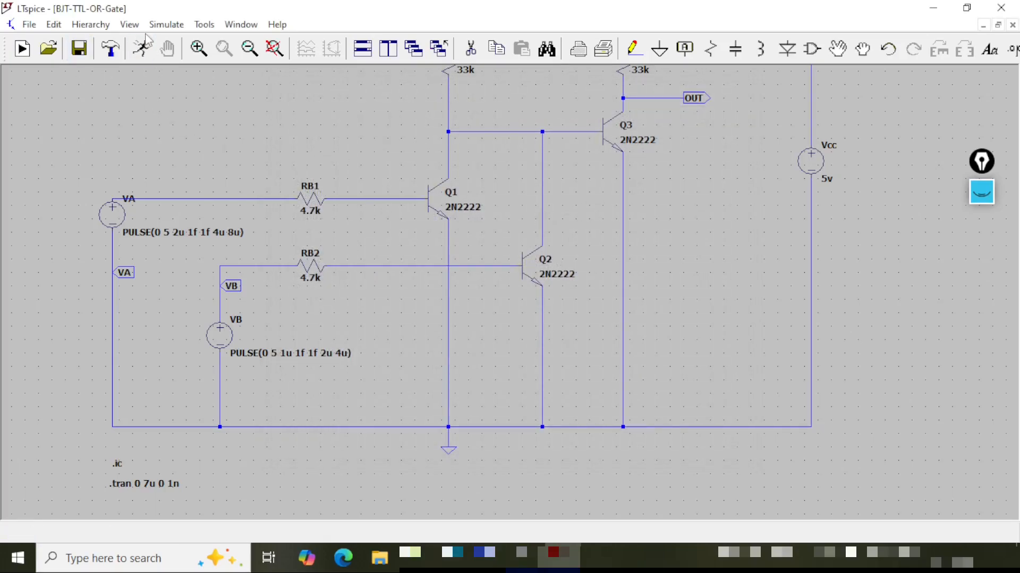
left_click(141, 49)
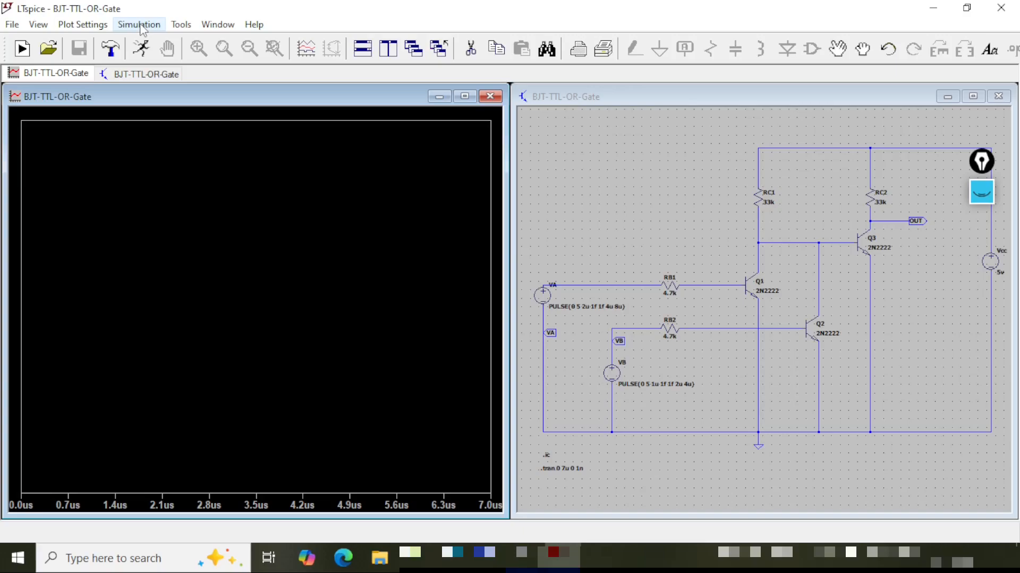
Review the SPICE output log of the OR gate schematic and close it.
left_click(146, 73)
left_click(112, 24)
left_click(208, 299)
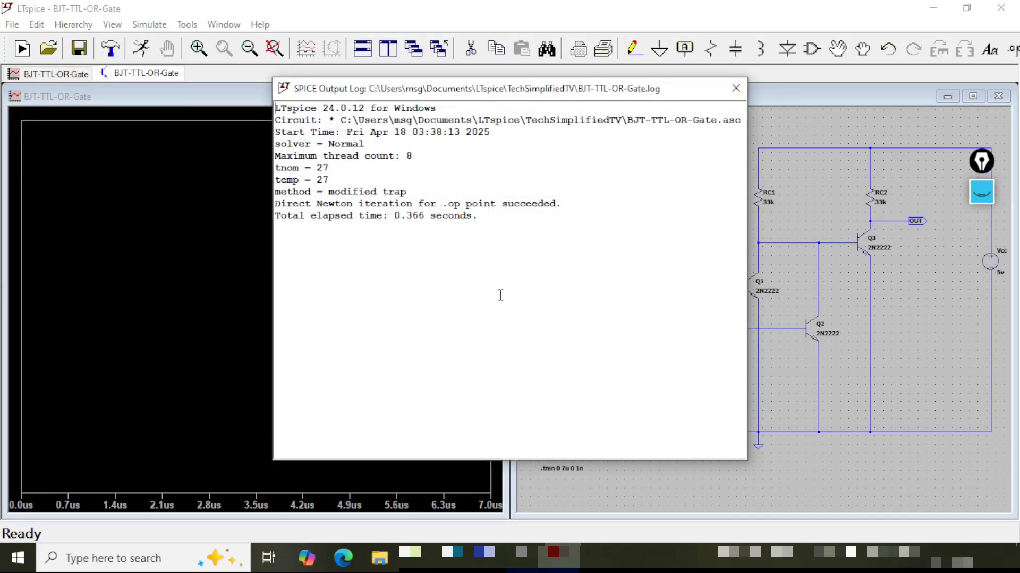
left_click_drag(498, 218, 277, 100)
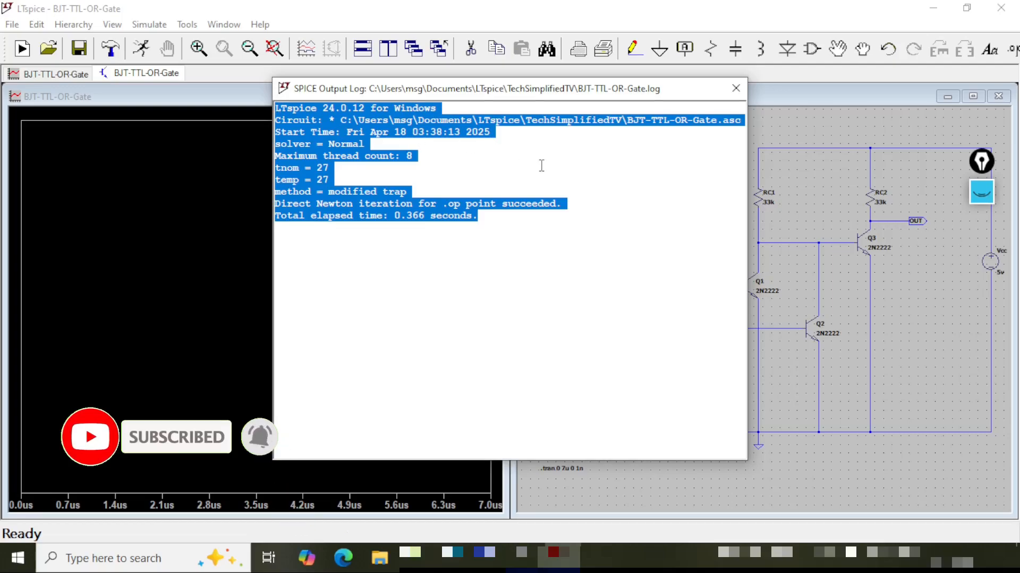
left_click(552, 180)
left_click(736, 88)
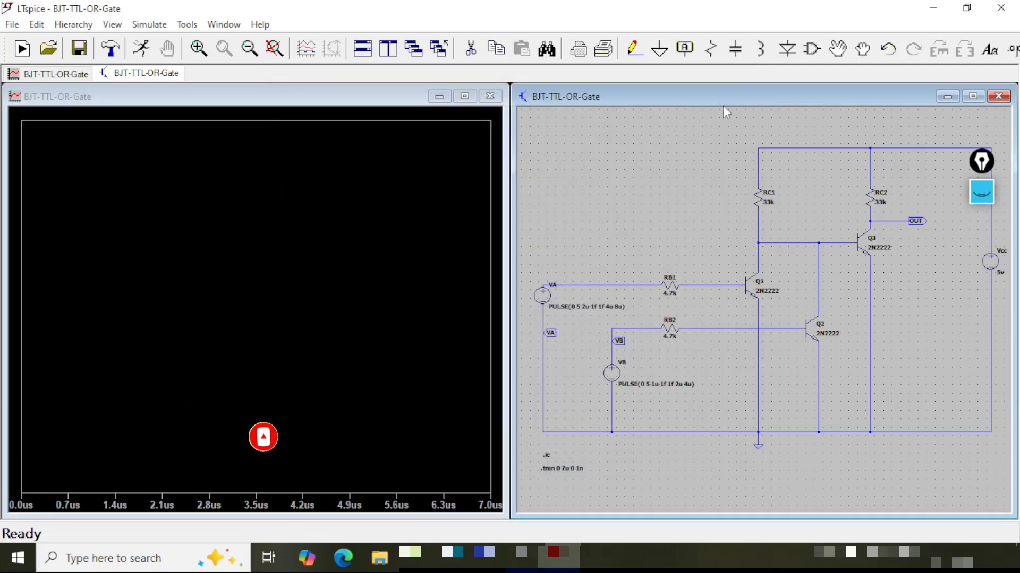
Close the empty waveform plot and move the VA net label, rotated, onto the wire between source VA and RB1.
left_click(489, 98)
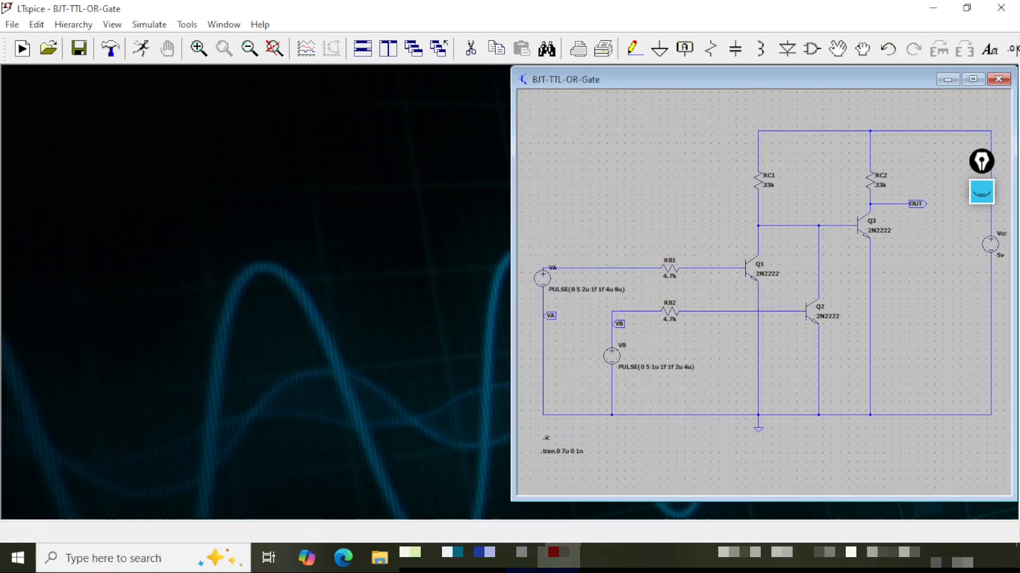
left_click(973, 80)
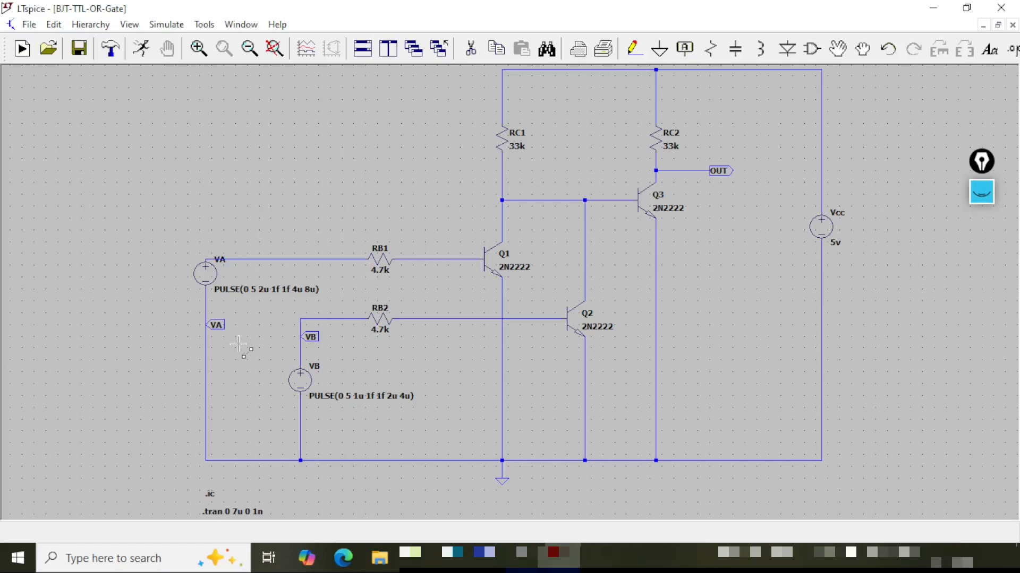
left_click_drag(216, 324, 258, 259)
key("ctrl+r")
left_click(247, 259)
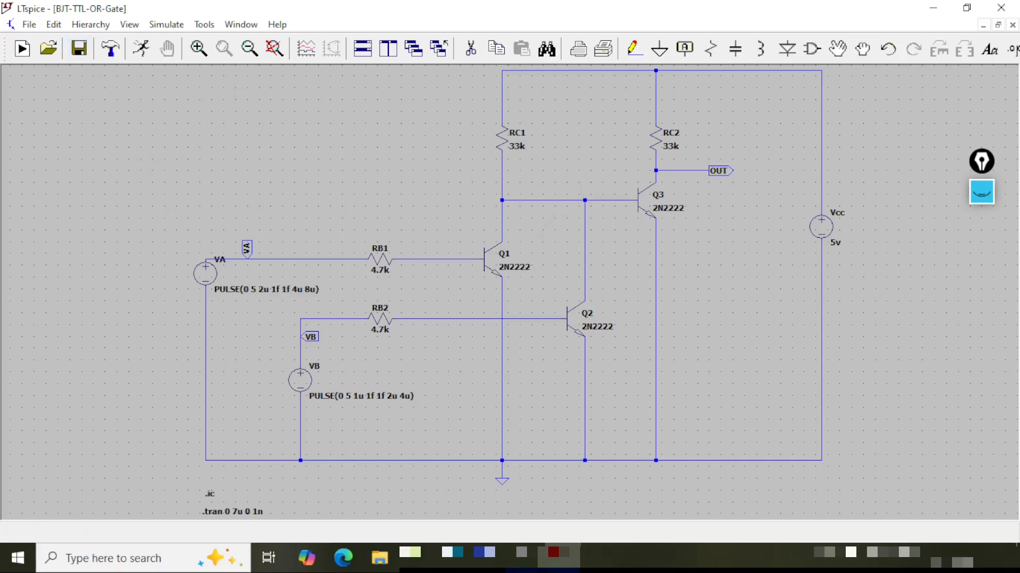
Run the transient simulation and plot the VA, VB and OUT voltages in three separate stacked panes.
left_click(141, 47)
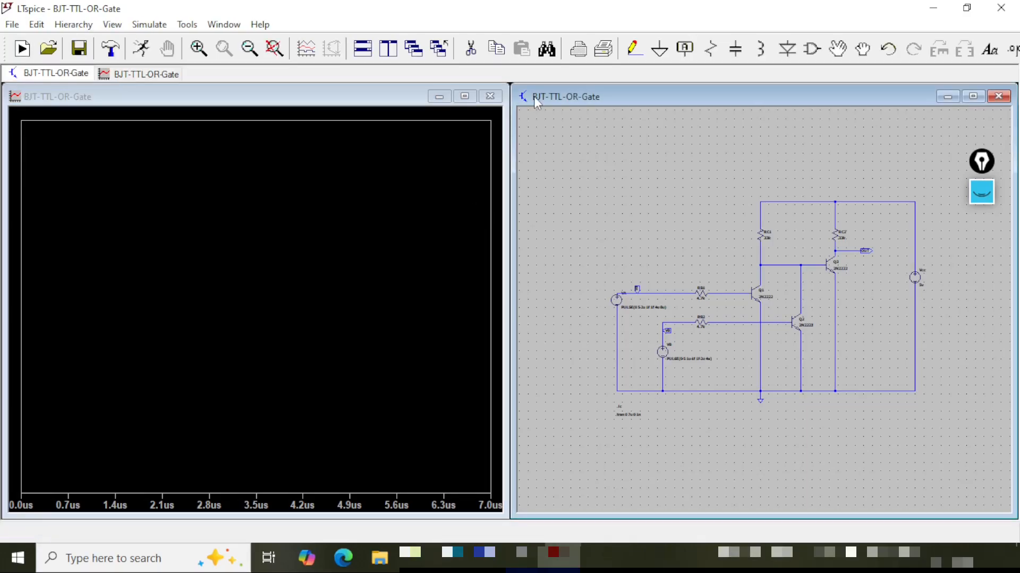
left_click(638, 288)
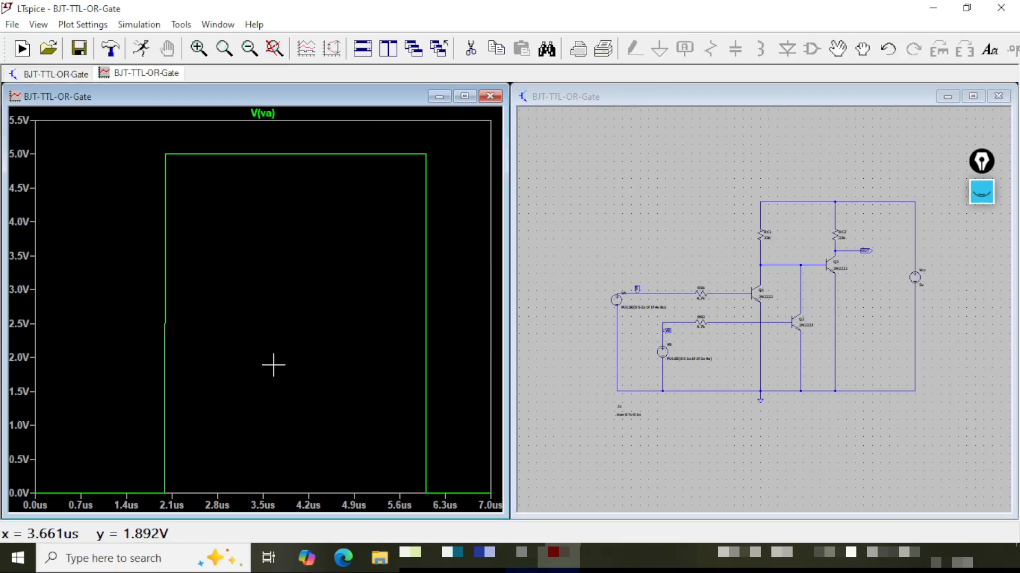
key("b")
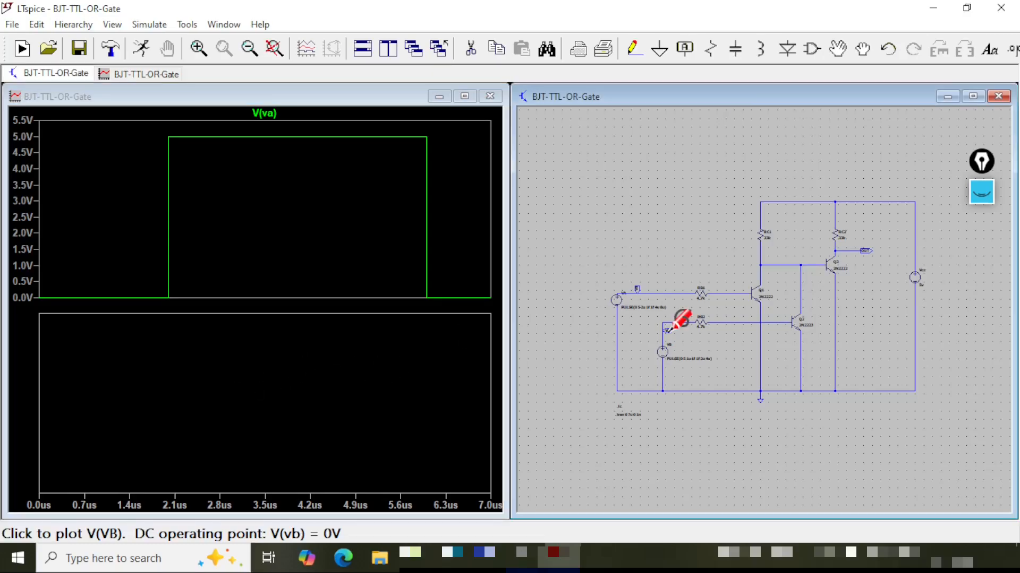
left_click(669, 329)
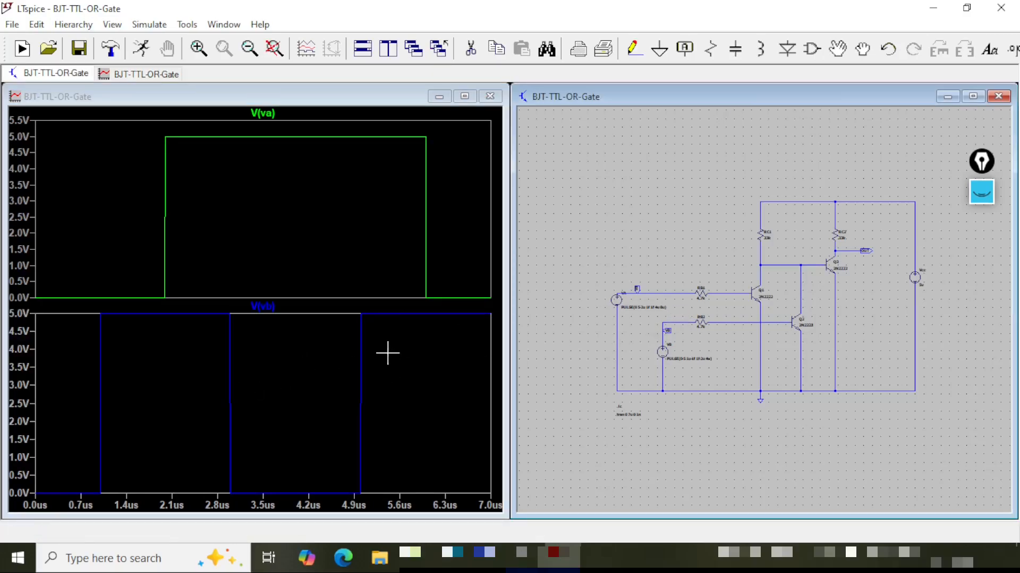
left_click(344, 100)
key("b")
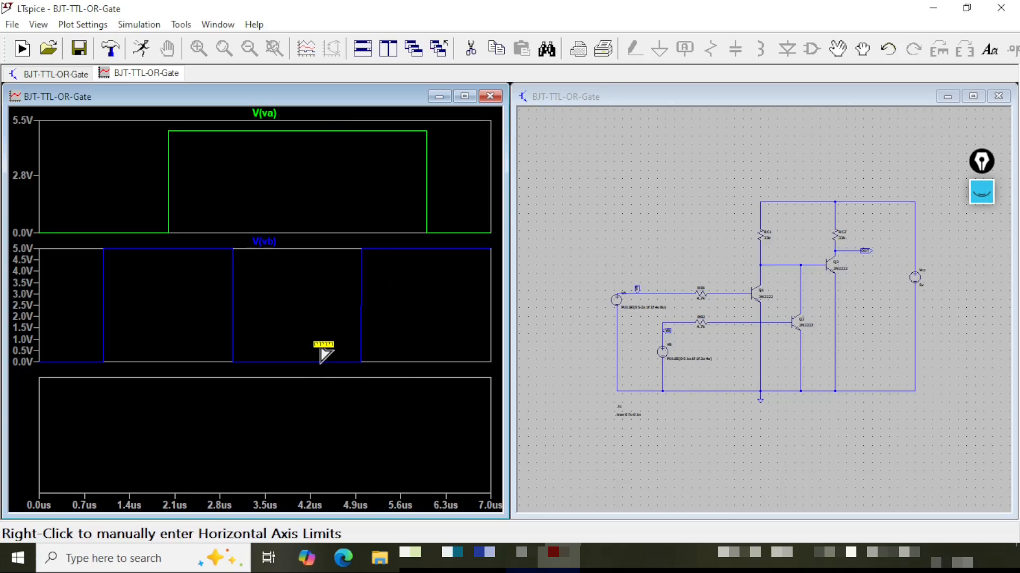
left_click(870, 245)
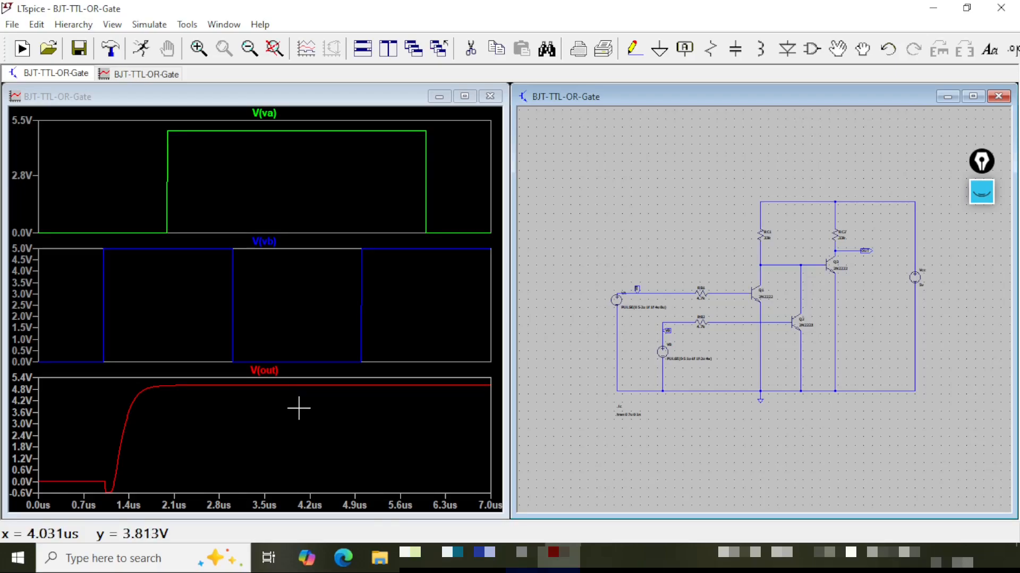
Highlight the VA, VB and OUT traces with the screen pen from 0 to about 1 µs.
key("ctrl+shift+1")
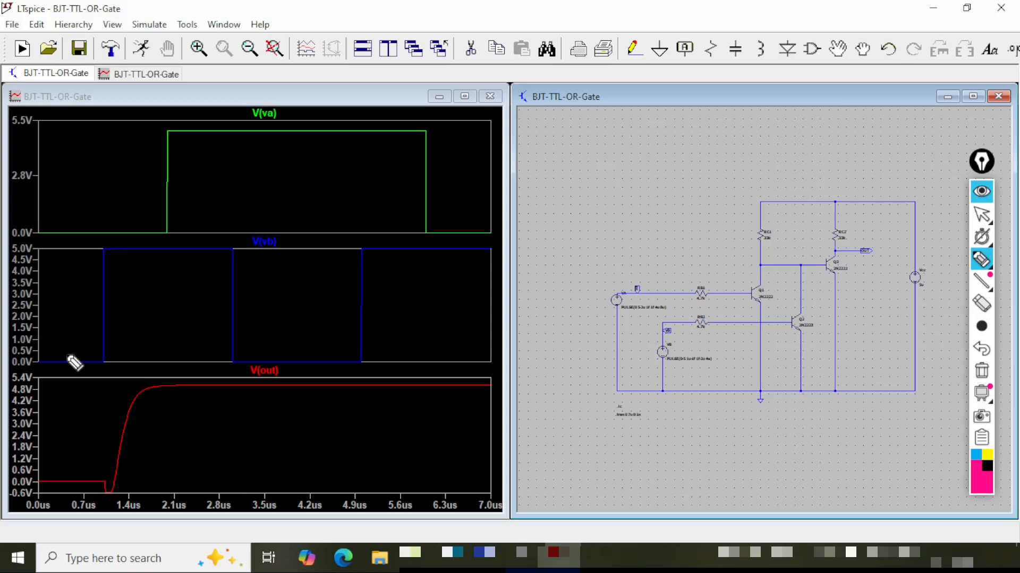
left_click_drag(33, 232, 106, 232)
left_click_drag(41, 364, 98, 364)
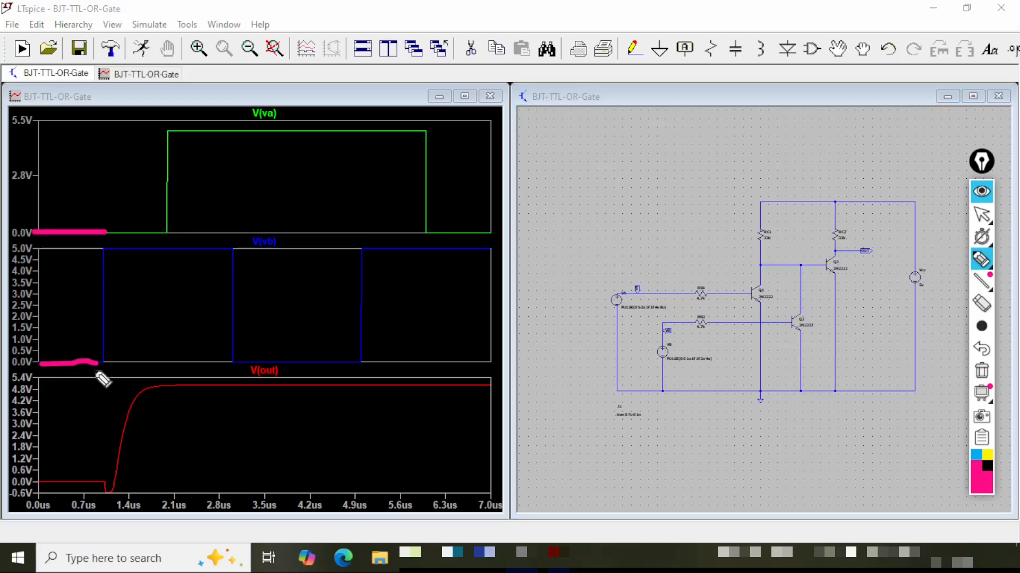
left_click_drag(49, 483, 98, 483)
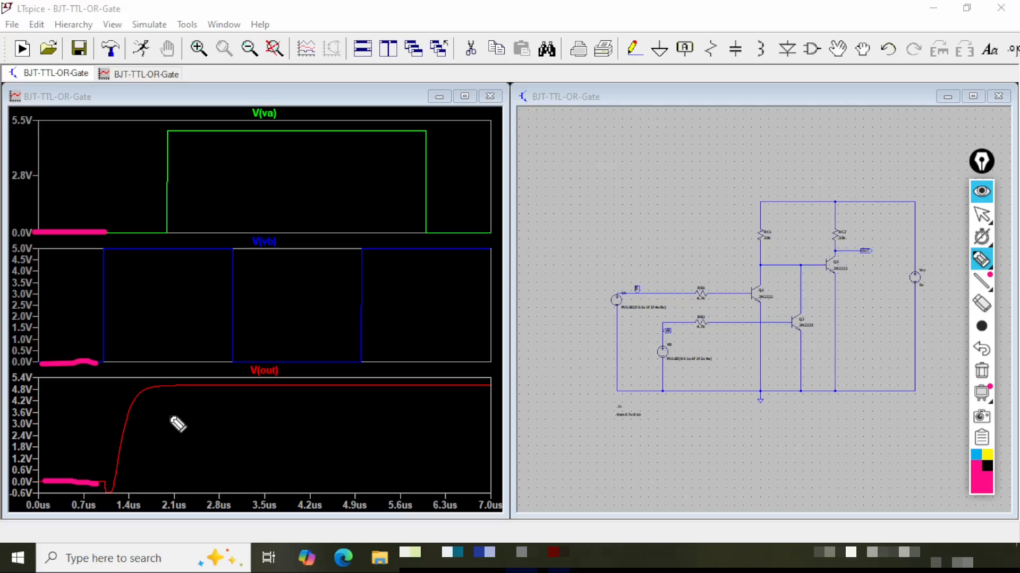
Mark the VA, VB and OUT traces between about 1 and 2 µs with pen strokes and ticks.
left_click_drag(109, 231, 161, 232)
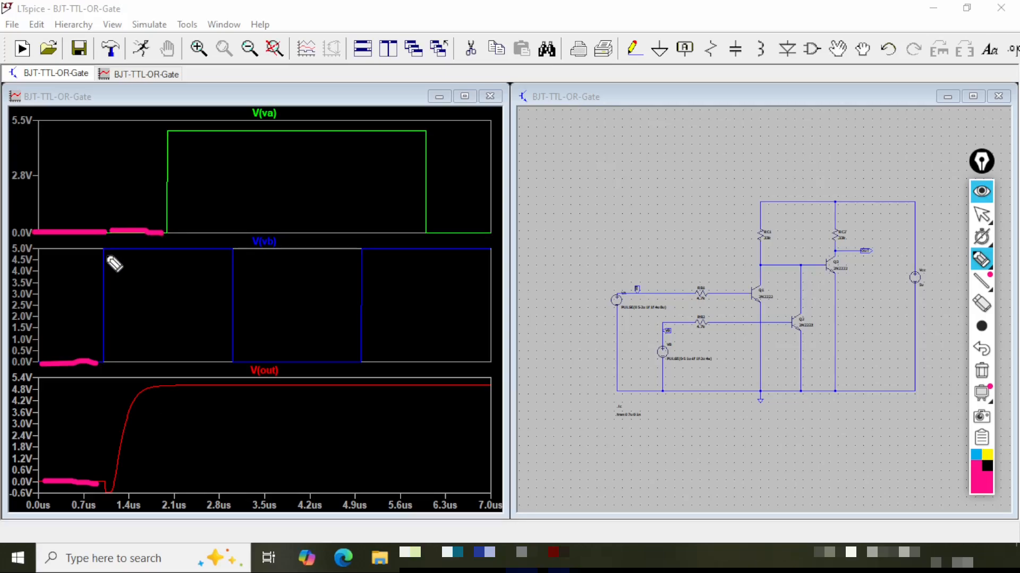
left_click_drag(104, 252, 168, 250)
left_click_drag(112, 488, 166, 387)
mouse_move(159, 219)
left_mouse_down()
mouse_move(162, 431)
mouse_move(154, 381)
left_mouse_up()
left_click(119, 413)
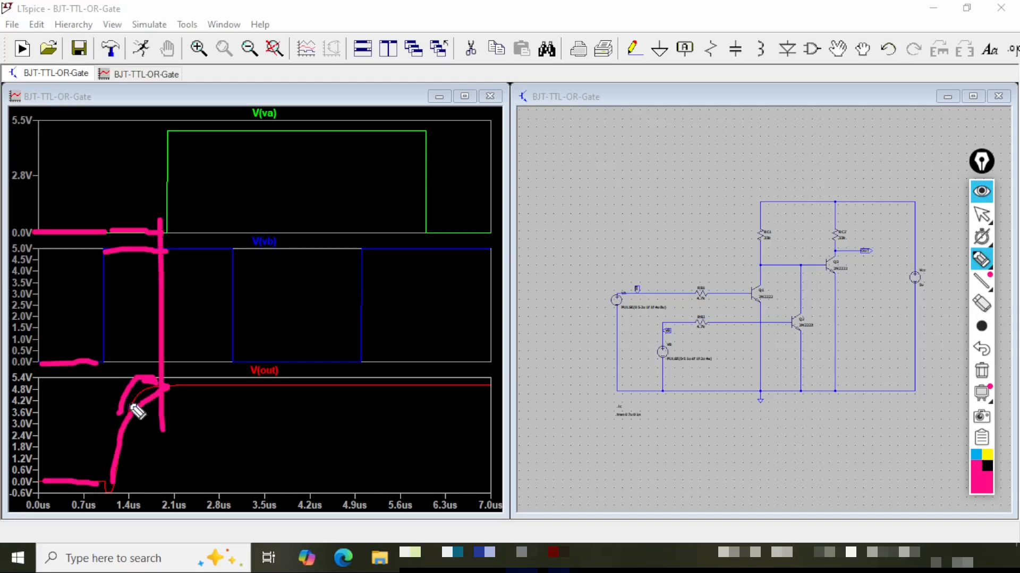
left_click_drag(102, 407, 167, 401)
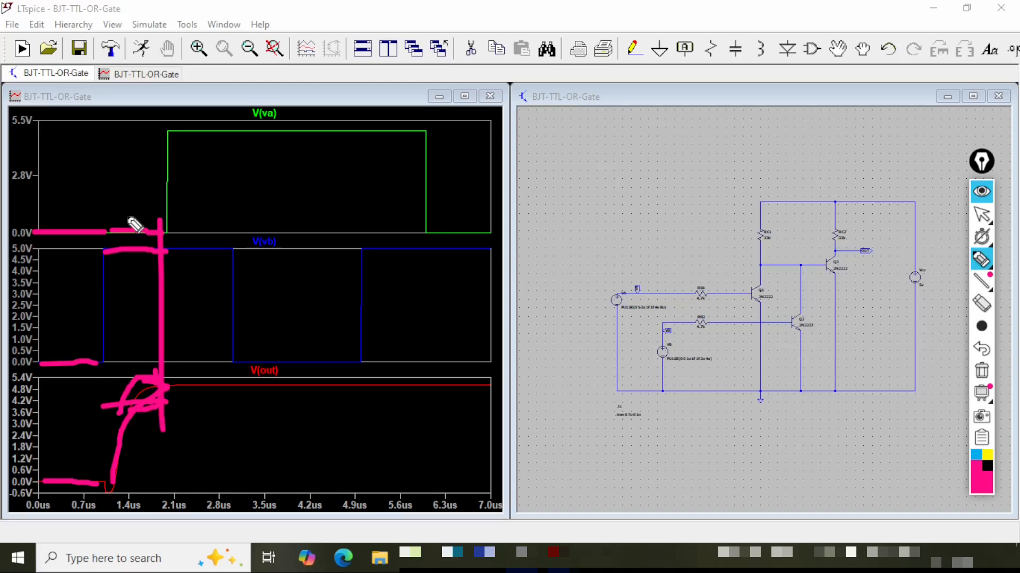
mouse_move(122, 214)
left_mouse_down()
mouse_move(163, 189)
mouse_move(158, 168)
left_mouse_up()
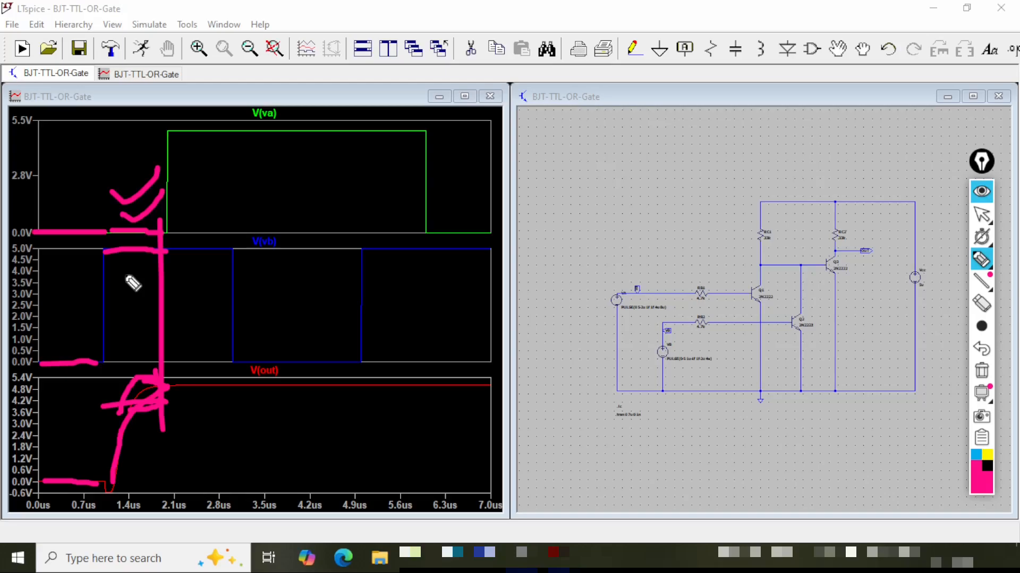
mouse_move(121, 261)
left_mouse_down()
mouse_move(126, 268)
mouse_move(170, 242)
left_mouse_up()
mouse_move(110, 385)
left_mouse_down()
mouse_move(123, 405)
mouse_move(156, 364)
left_mouse_up()
Mark the three traces with pen strokes and ticks across the 2–3 µs and 3–5 µs intervals.
left_click_drag(182, 137, 223, 110)
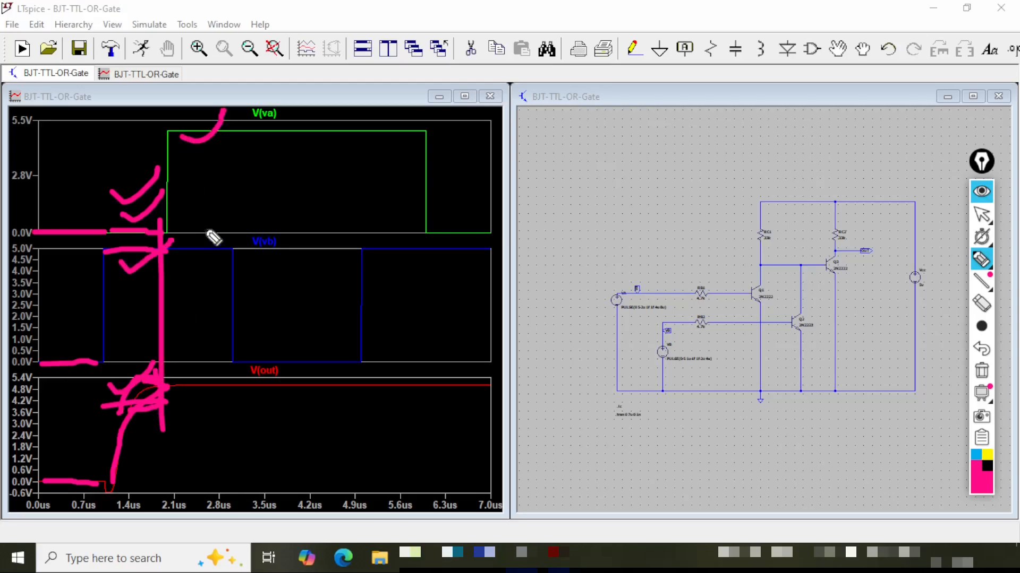
mouse_move(187, 242)
left_mouse_down()
mouse_move(196, 252)
mouse_move(227, 222)
left_mouse_up()
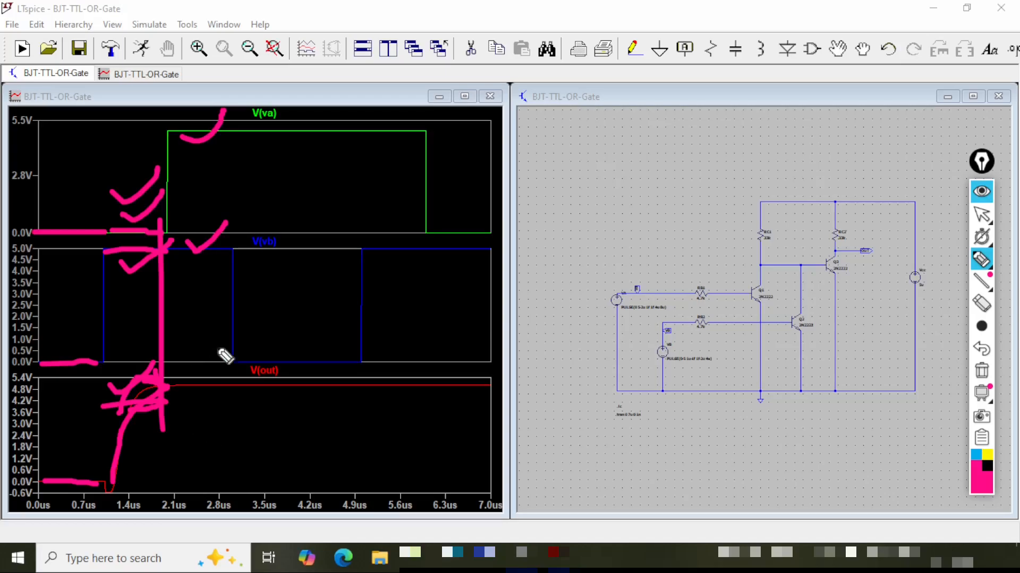
left_click_drag(230, 338, 227, 417)
mouse_move(184, 385)
left_mouse_down()
mouse_move(192, 392)
mouse_move(216, 357)
left_mouse_up()
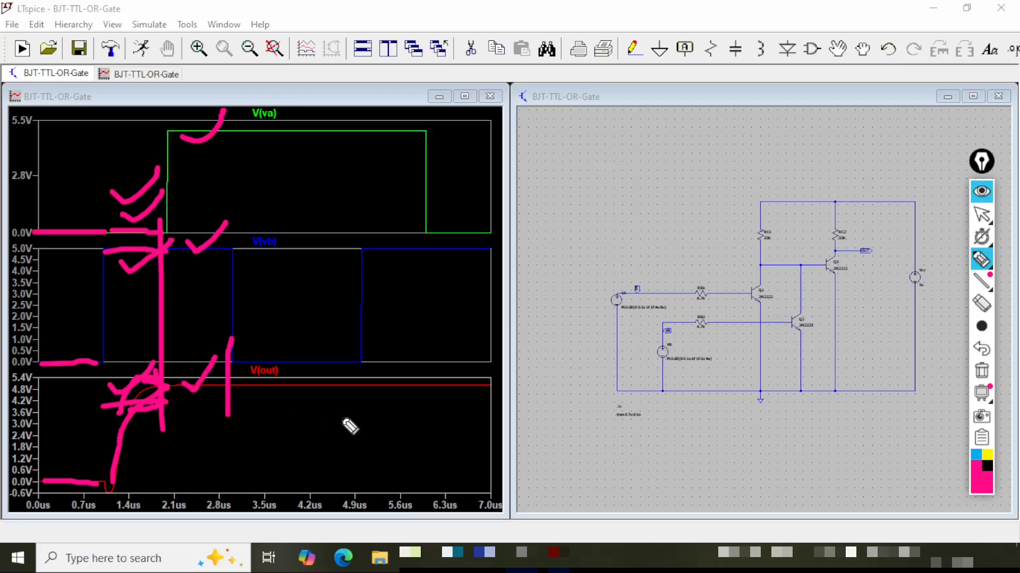
left_click_drag(234, 135, 357, 135)
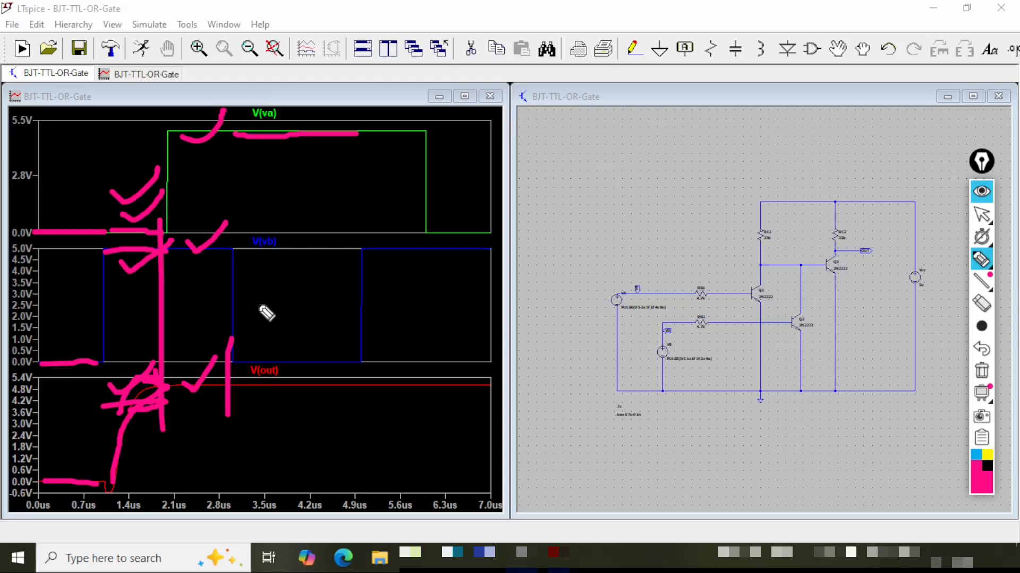
left_click_drag(234, 360, 360, 361)
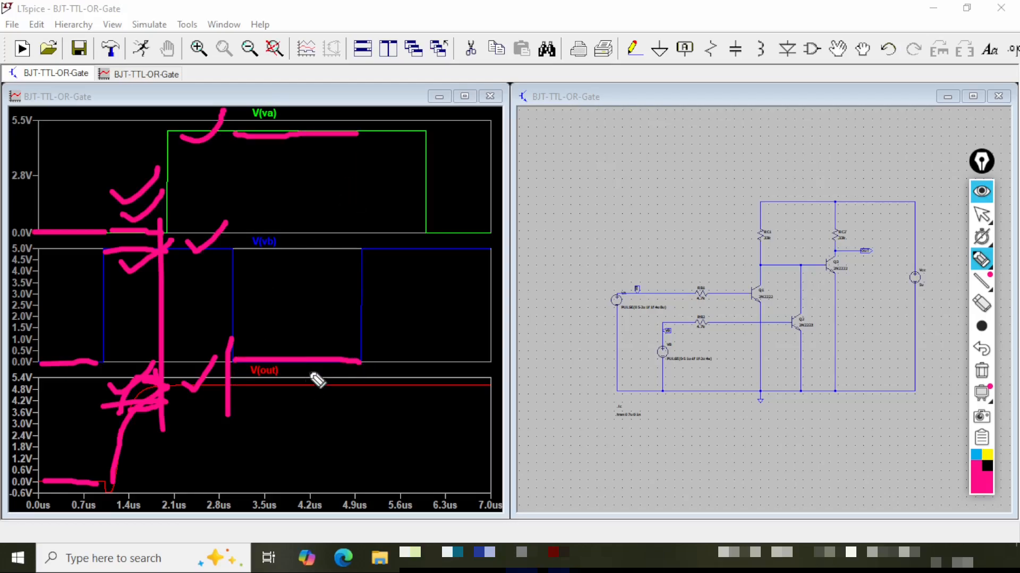
left_click_drag(273, 390, 347, 348)
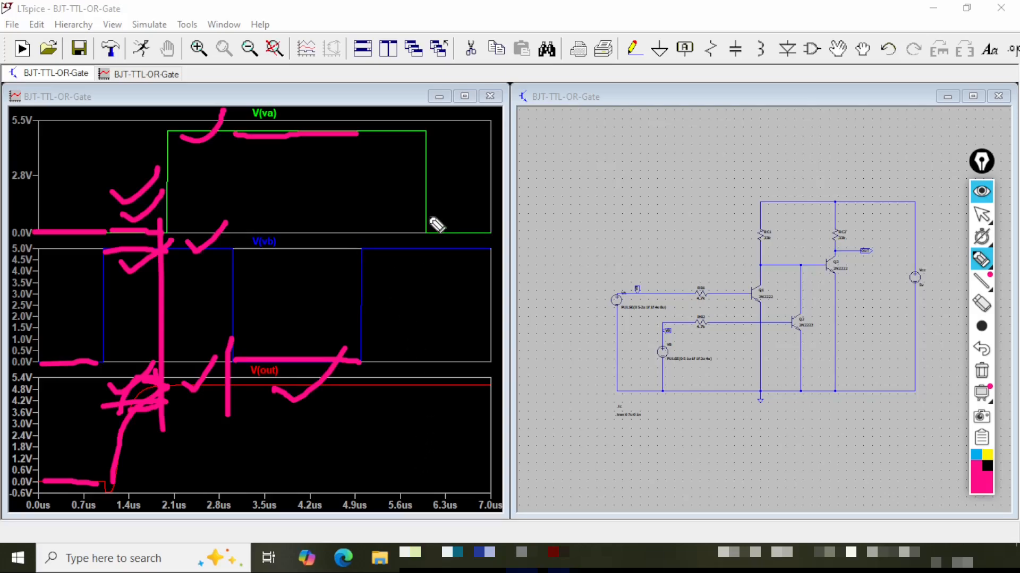
Underline the three traces from about 6 to 7 µs and tick them between about 5 and 6 µs.
left_click_drag(426, 219, 429, 429)
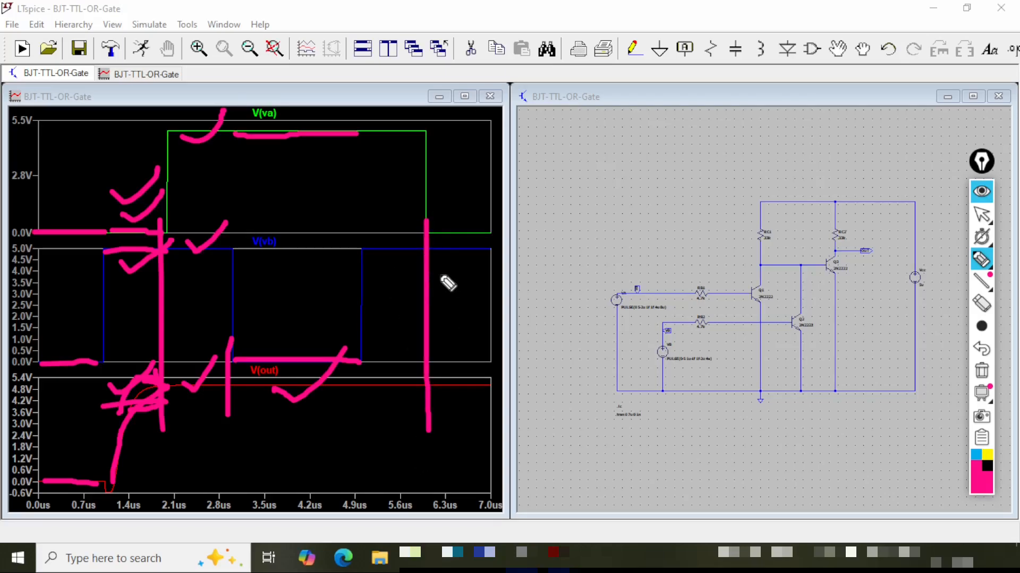
left_click_drag(429, 234, 490, 234)
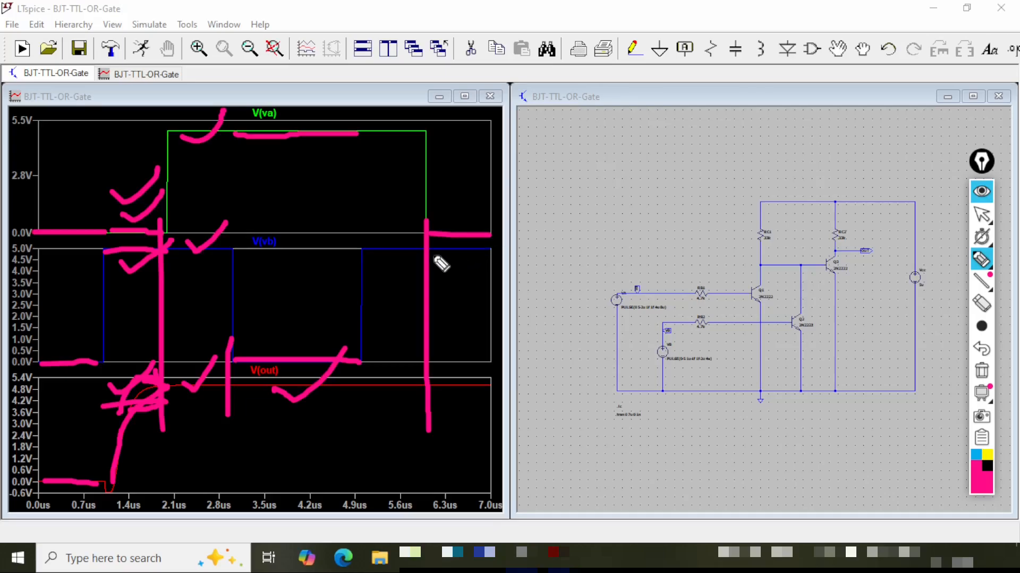
left_click_drag(431, 254, 487, 254)
left_click_drag(432, 387, 496, 387)
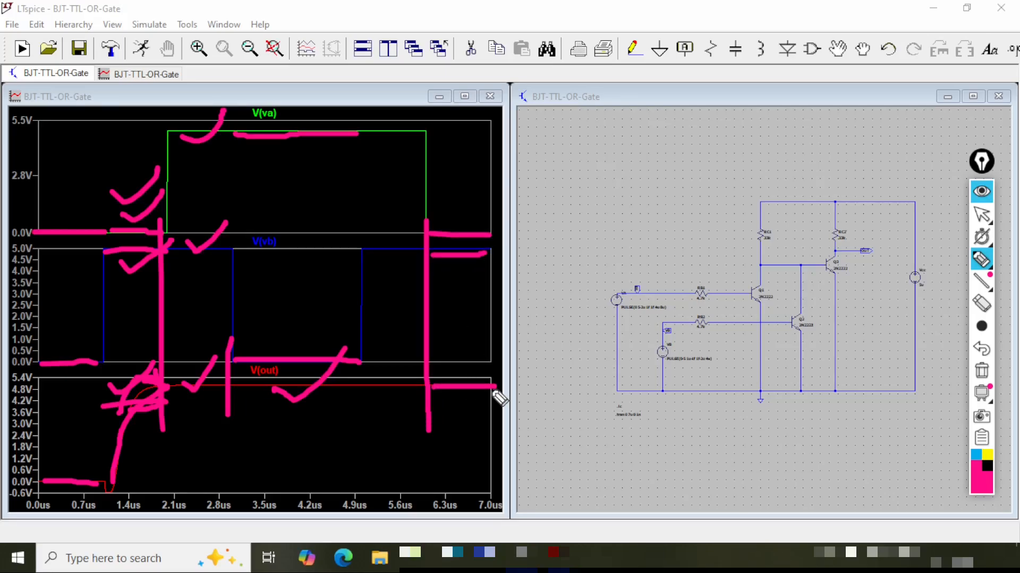
left_click_drag(373, 126, 423, 111)
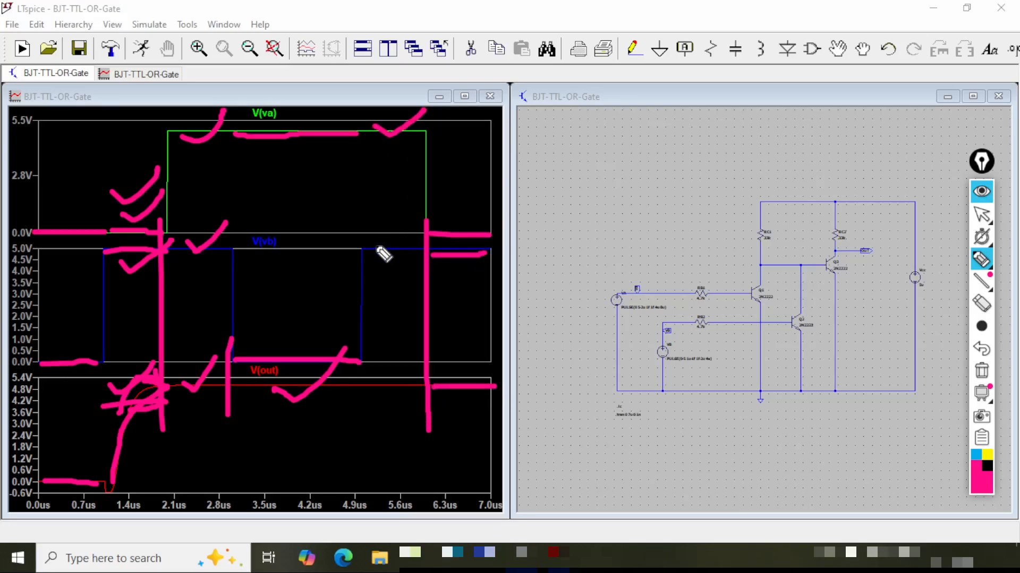
left_click_drag(376, 246, 414, 234)
mouse_move(365, 381)
left_mouse_down()
mouse_move(385, 393)
mouse_move(425, 354)
left_mouse_up()
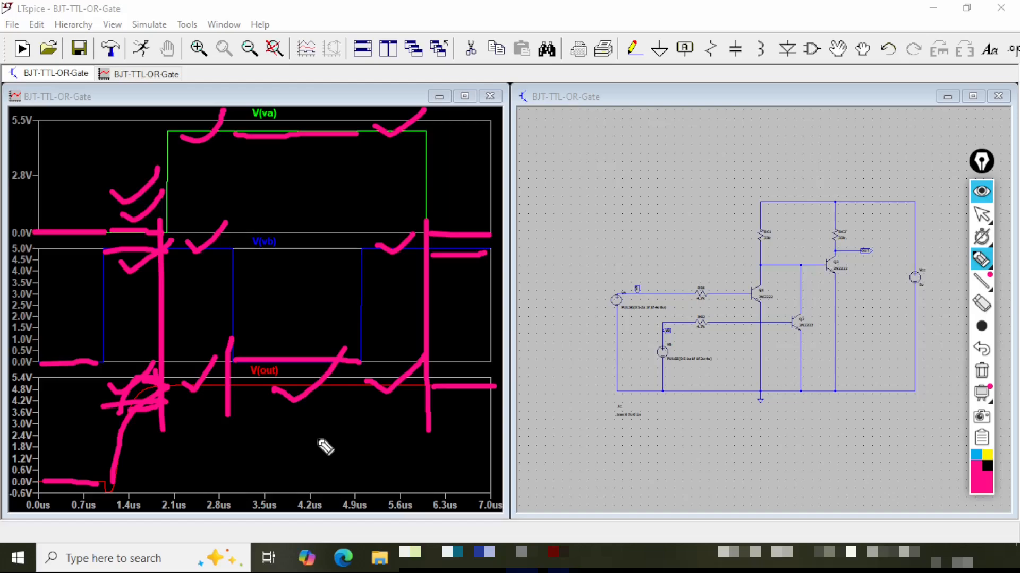
Clear the pen annotations and fit the whole OR gate schematic in its window.
key("ctrl+shift+1")
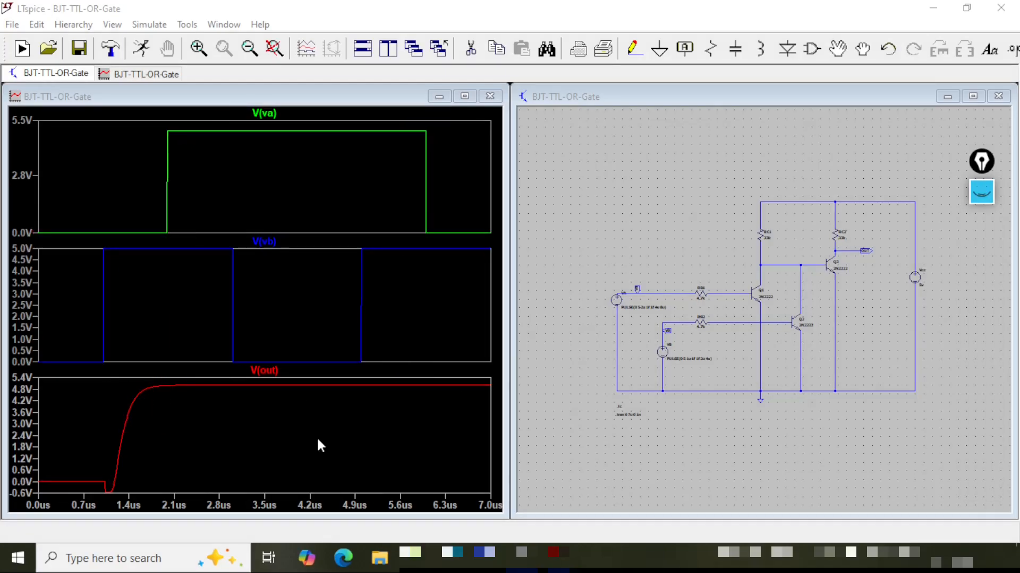
left_click(739, 329)
key("space")
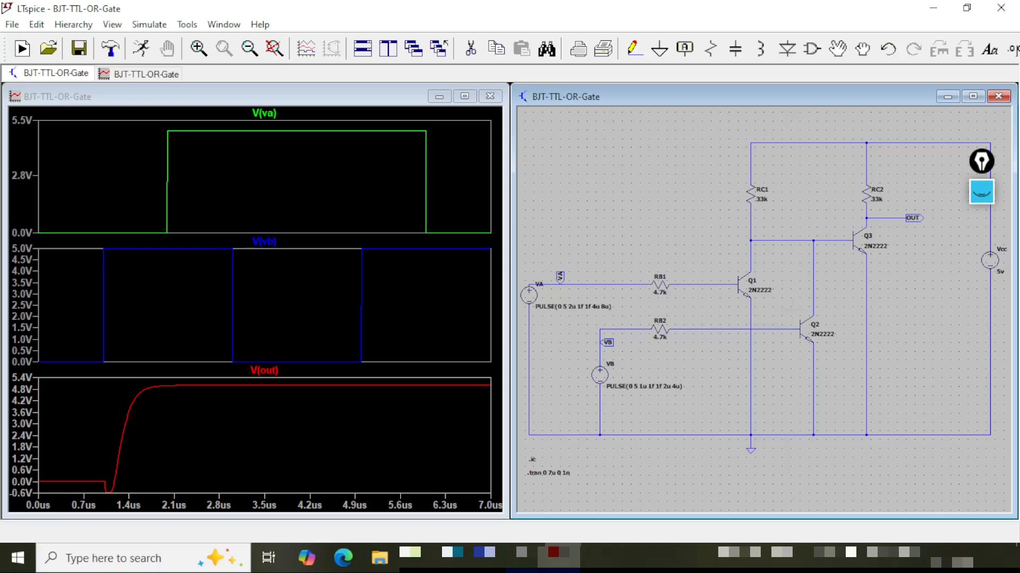